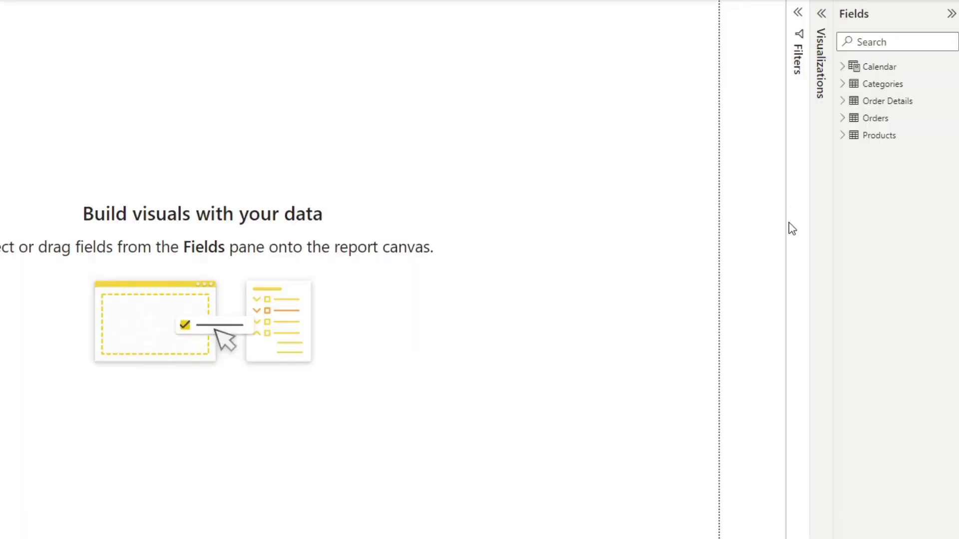
Expand all five tables, view the Sales measure formula (Quantity × UnitPrice), and check Model view.
left_click(843, 68)
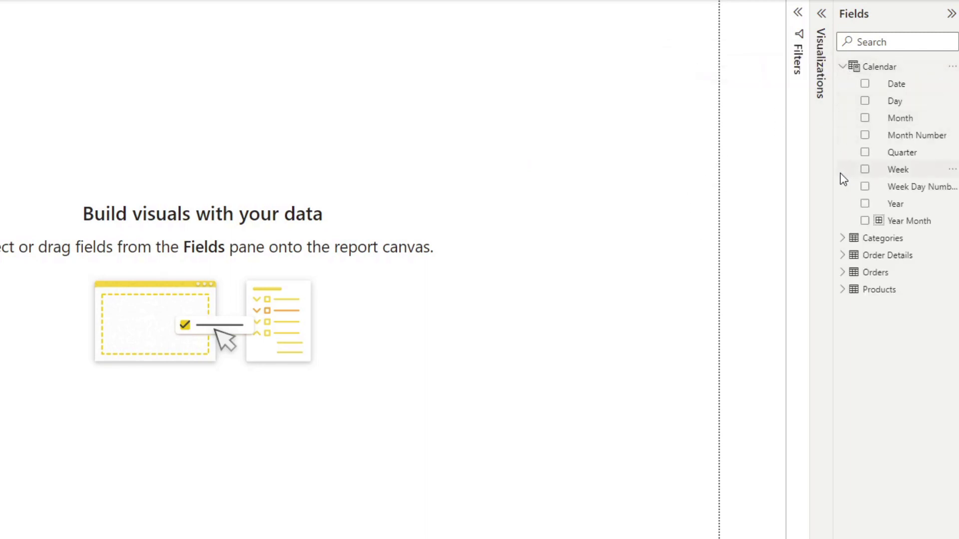
left_click(868, 139)
left_click(843, 256)
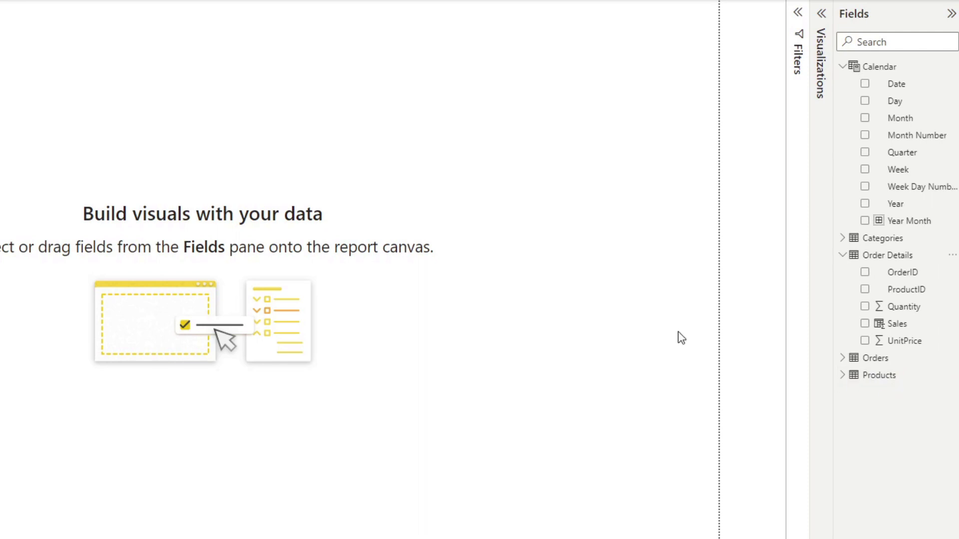
left_click(904, 330)
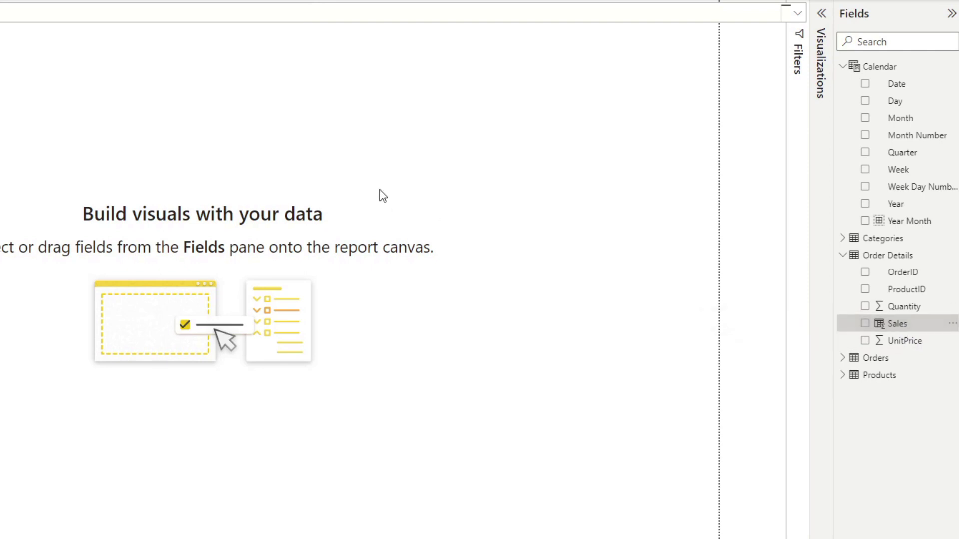
left_click(845, 359)
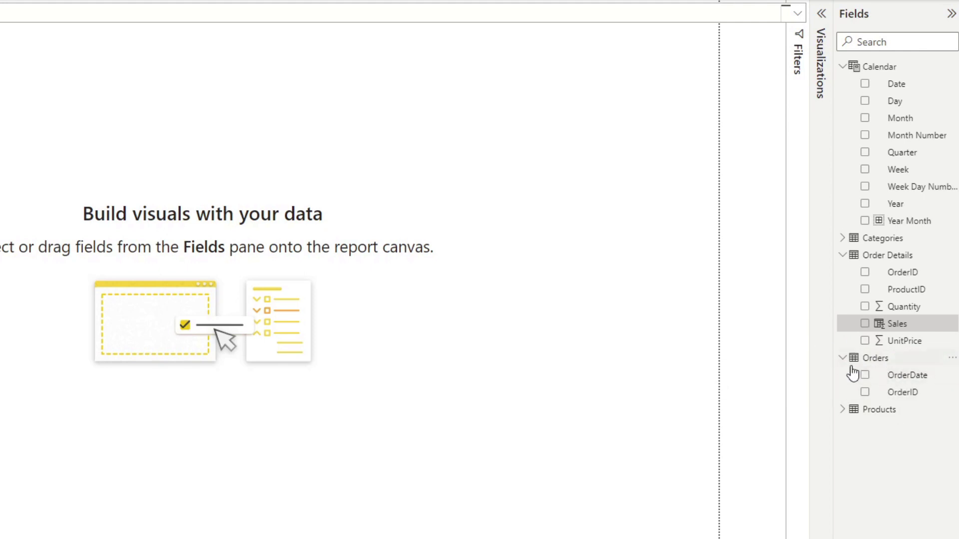
left_click(844, 413)
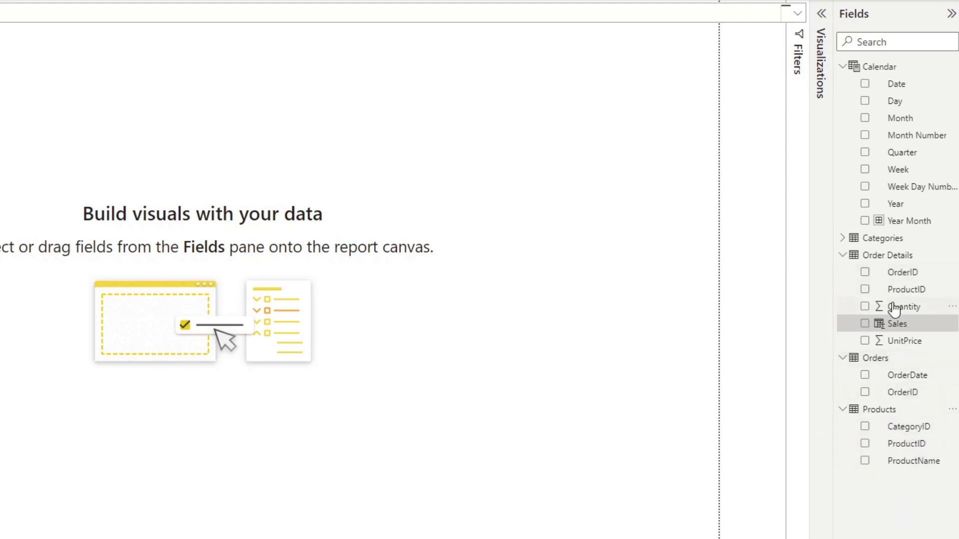
left_click(843, 238)
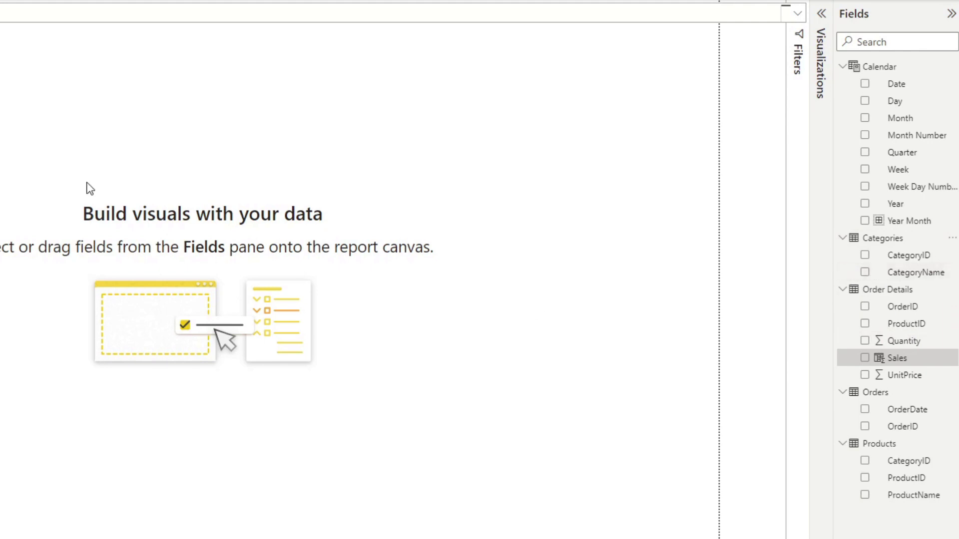
left_click(11, 86)
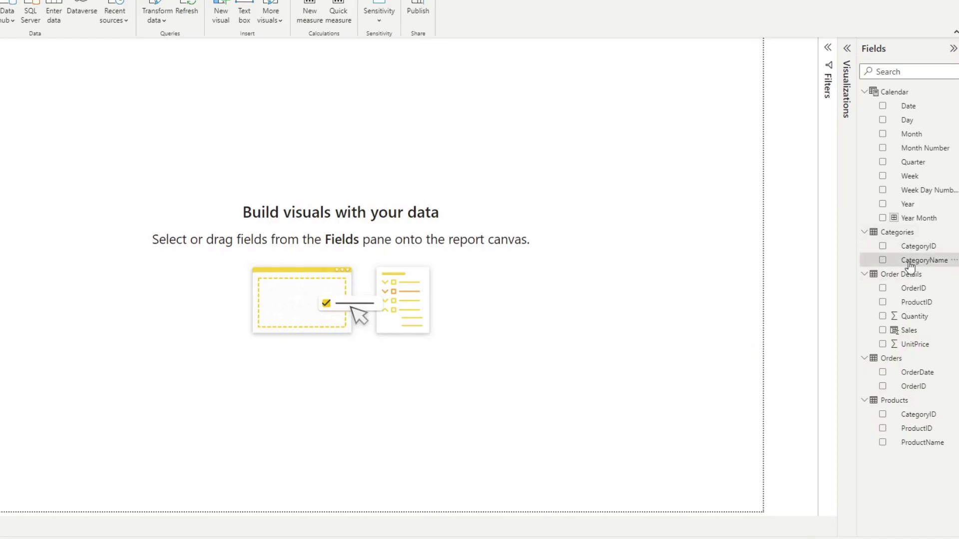
Create a table visual of CategoryName and Sales on the canvas.
left_click_drag(910, 259, 386, 198)
left_click_drag(907, 330, 450, 210)
left_click_drag(289, 240, 404, 308)
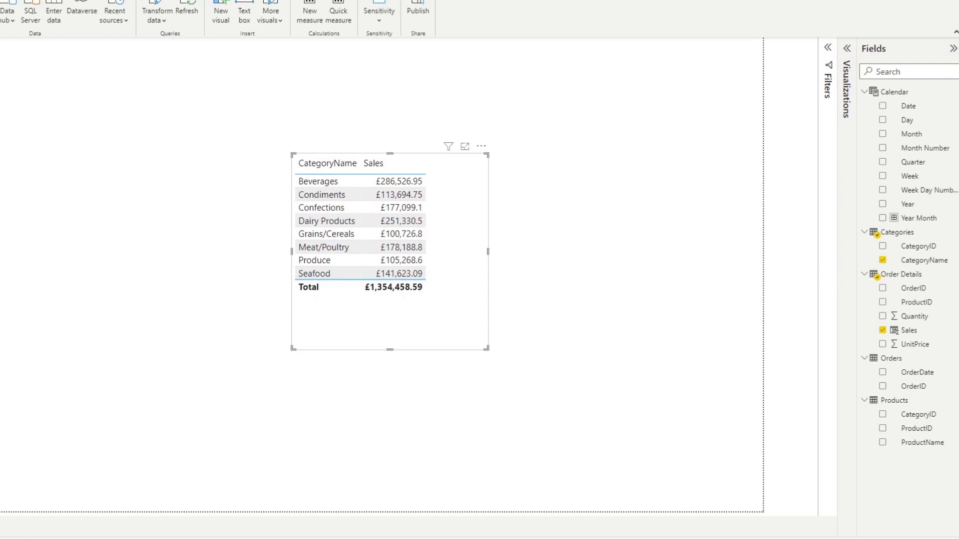
Convert the table into a line chart and enlarge it.
left_click(847, 55)
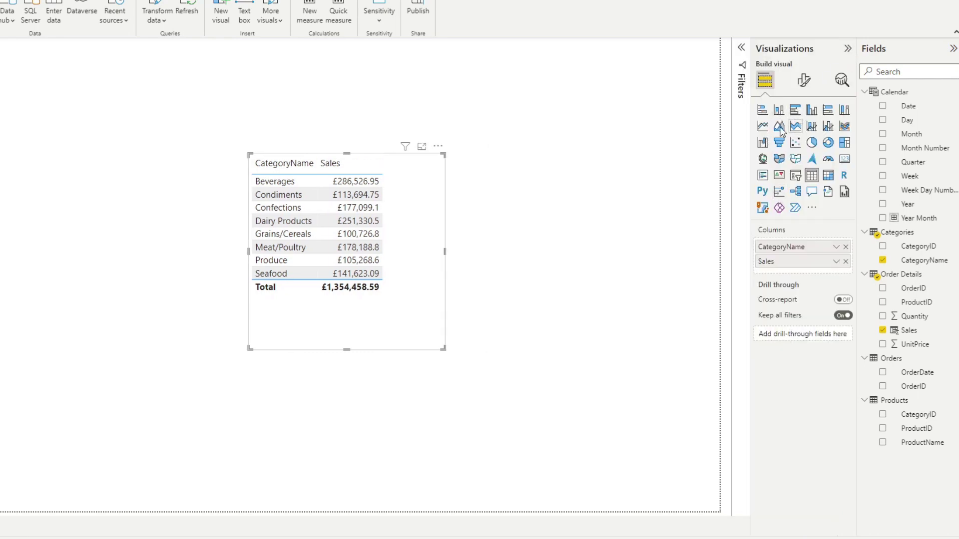
left_click(762, 126)
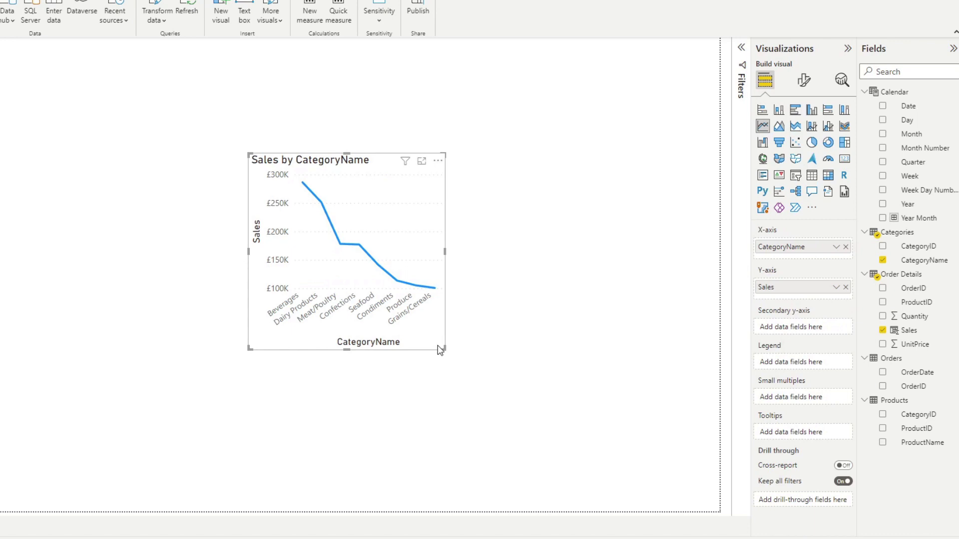
left_click_drag(443, 348, 634, 396)
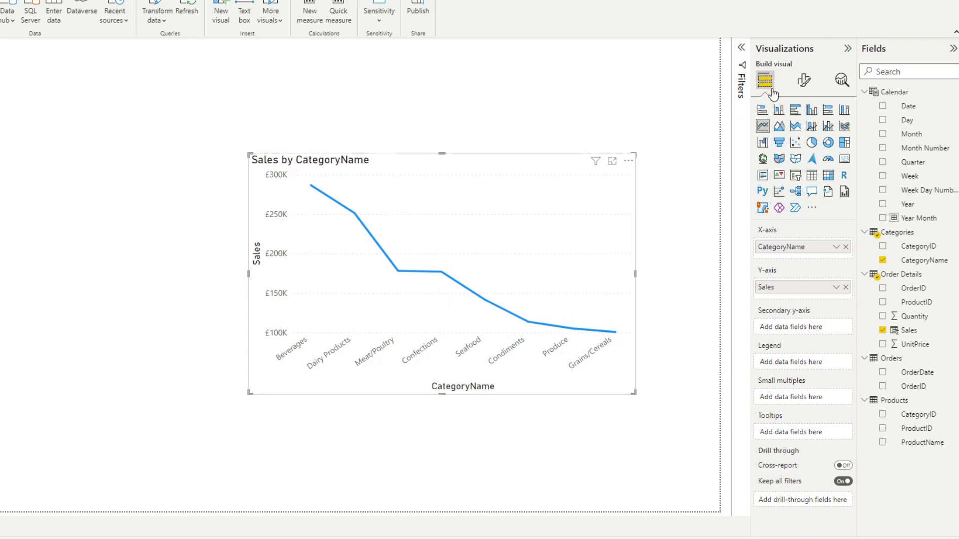
Remove the CategoryName title from the line chart's X-axis.
left_click(801, 82)
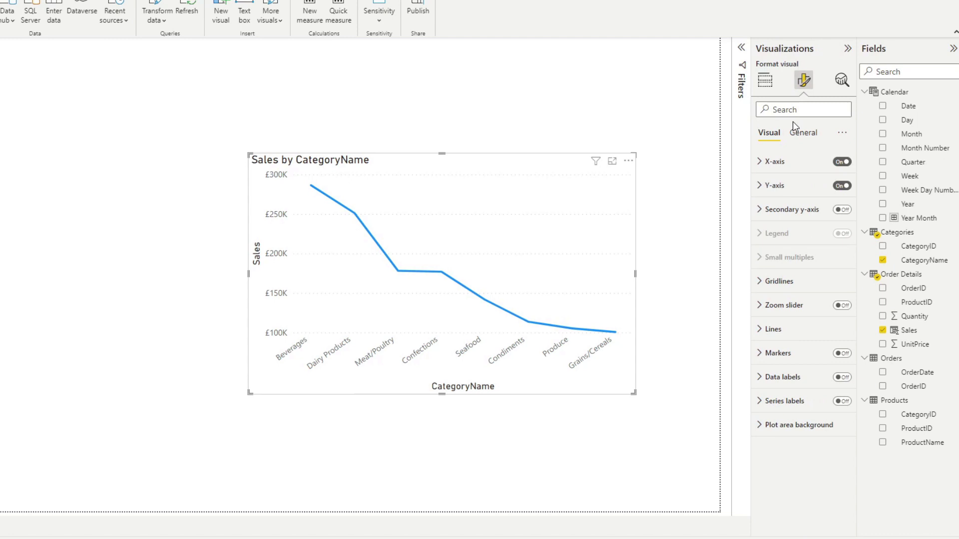
left_click(777, 163)
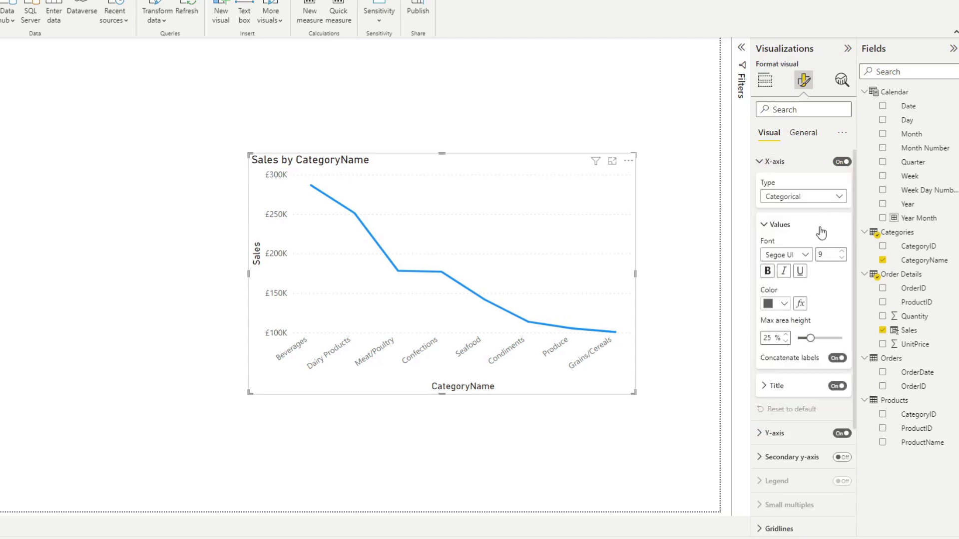
left_click(841, 163)
left_click(841, 161)
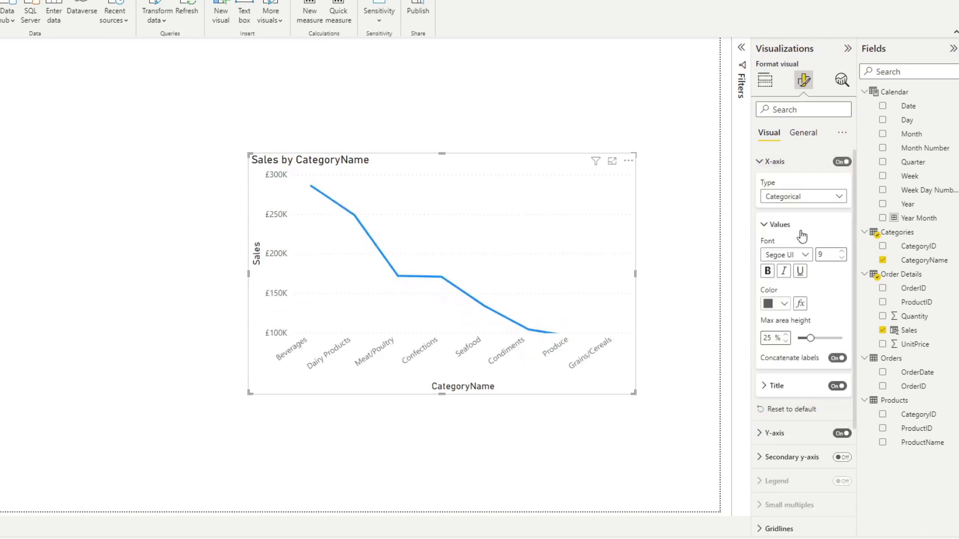
left_click(837, 358)
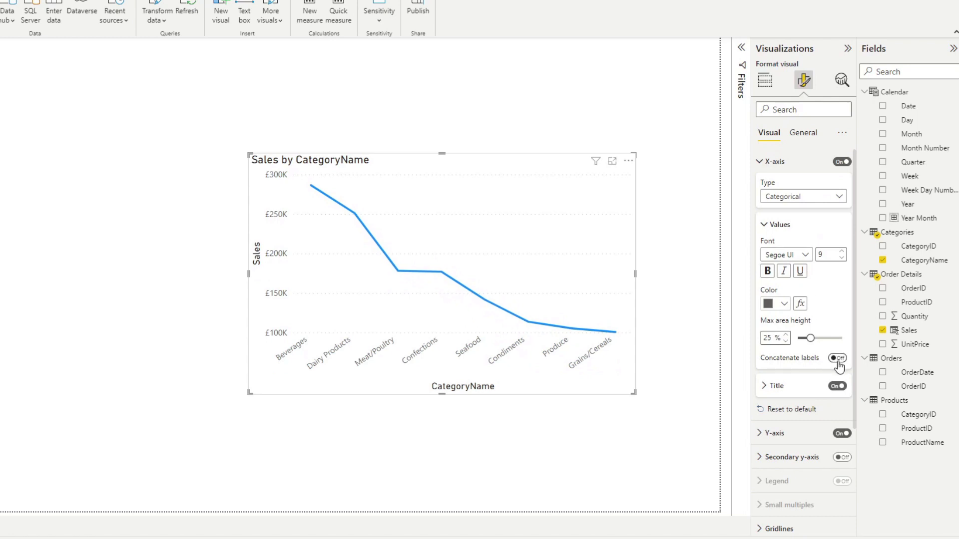
left_click(838, 359)
left_click(837, 386)
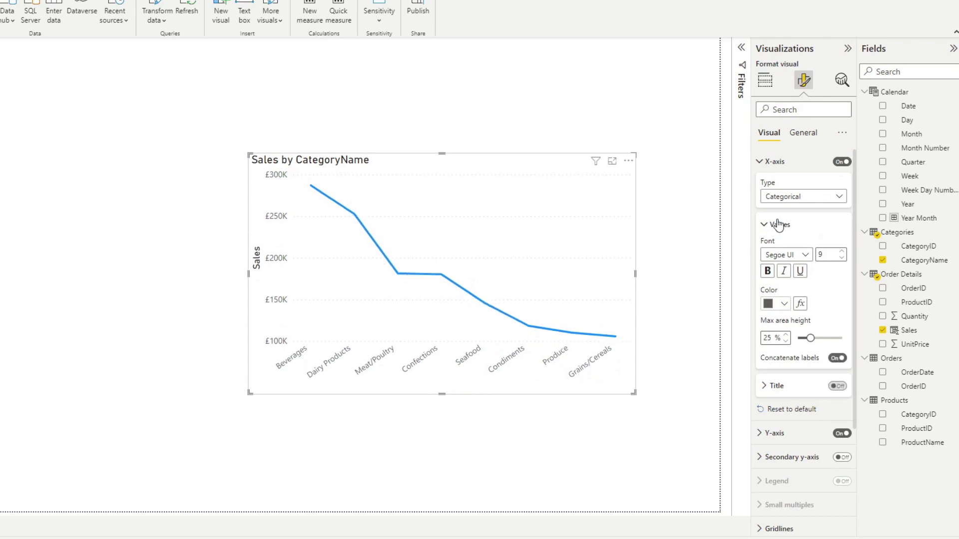
left_click(764, 162)
Remove the Sales Y-axis title and hide the £ value axis.
left_click(774, 185)
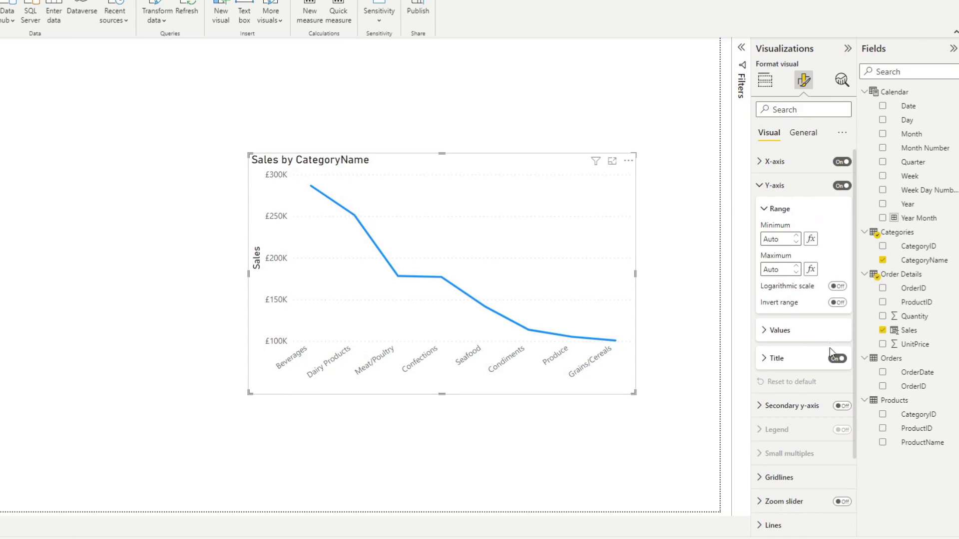
left_click(837, 358)
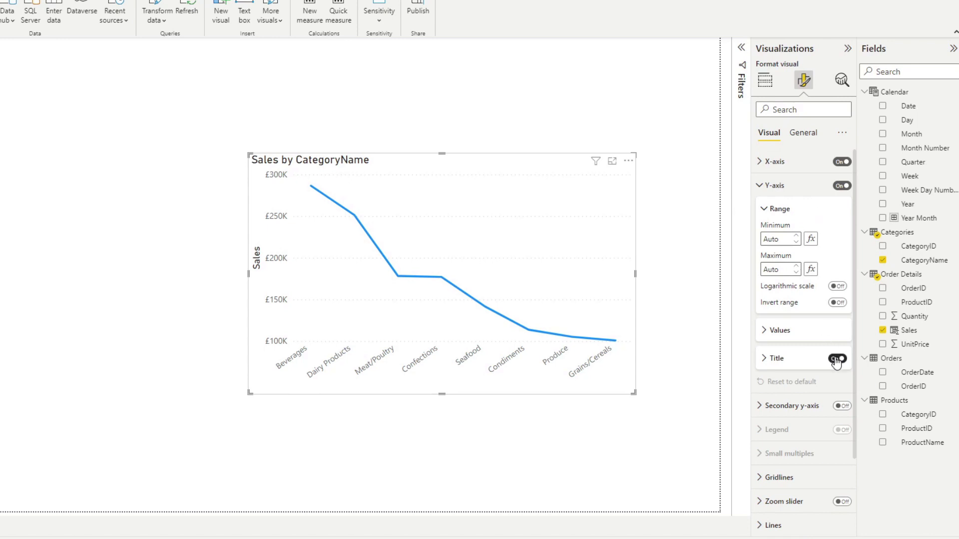
left_click(841, 185)
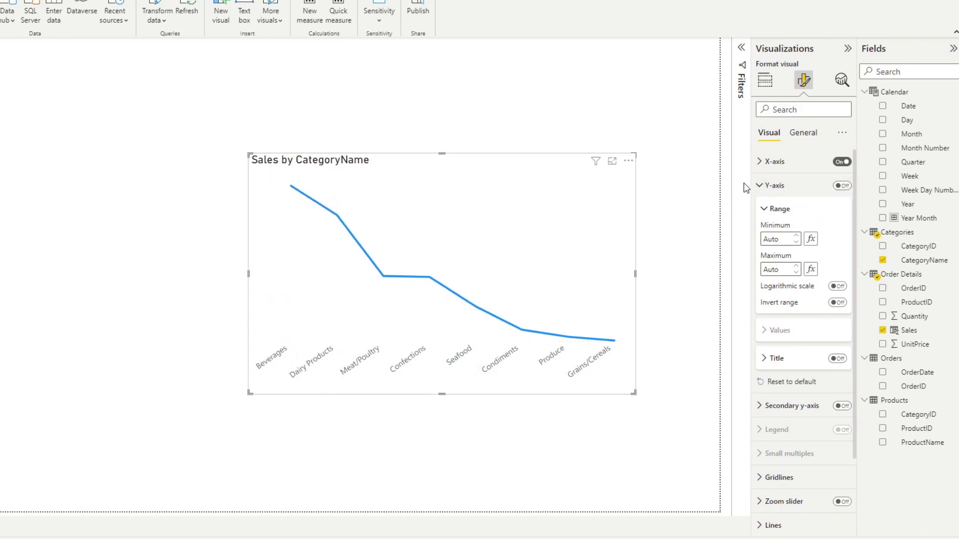
left_click(761, 187)
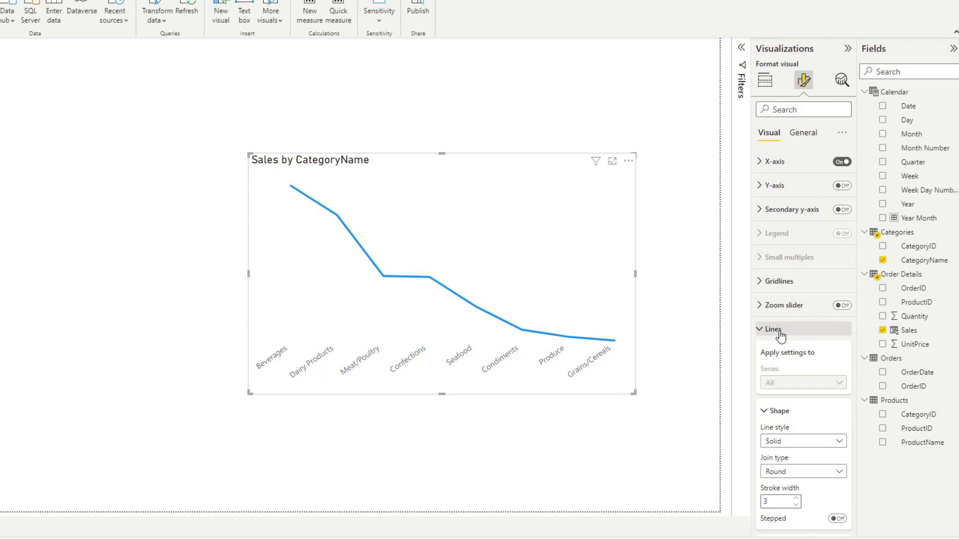
Set the line stroke width to 0 so the sales line disappears.
scroll(805, 449, "down", 3)
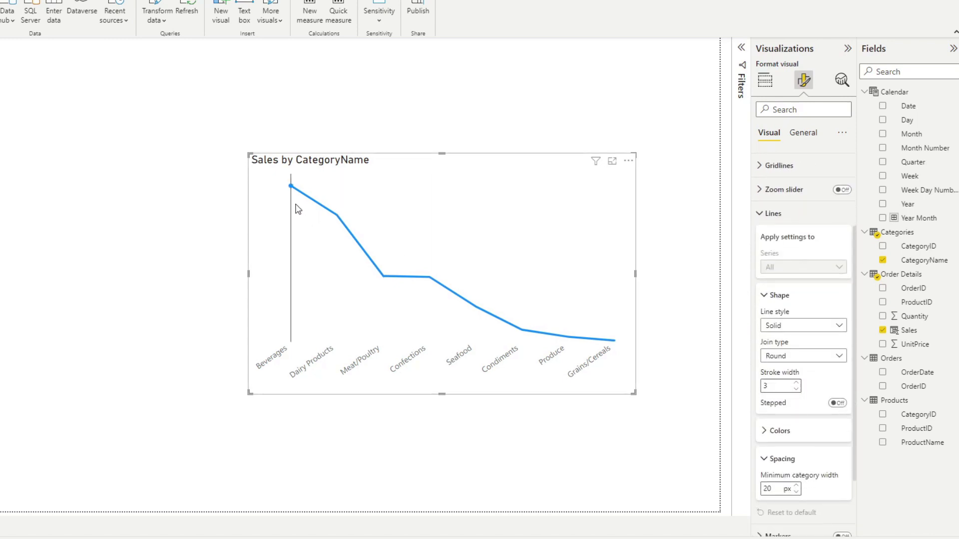
left_click(797, 389)
left_click(796, 389)
left_click(797, 389)
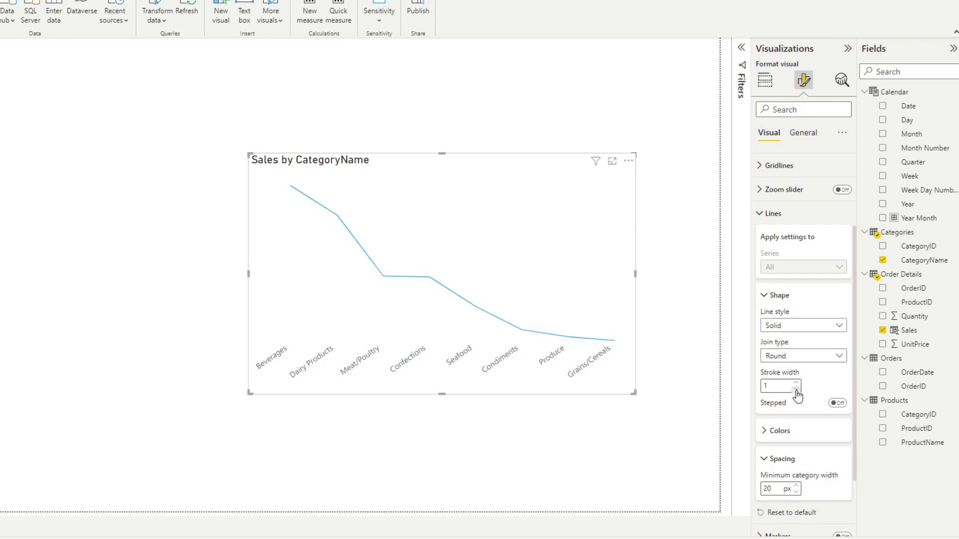
Turn on dark blue markers at size 10 for each category point.
left_click(788, 215)
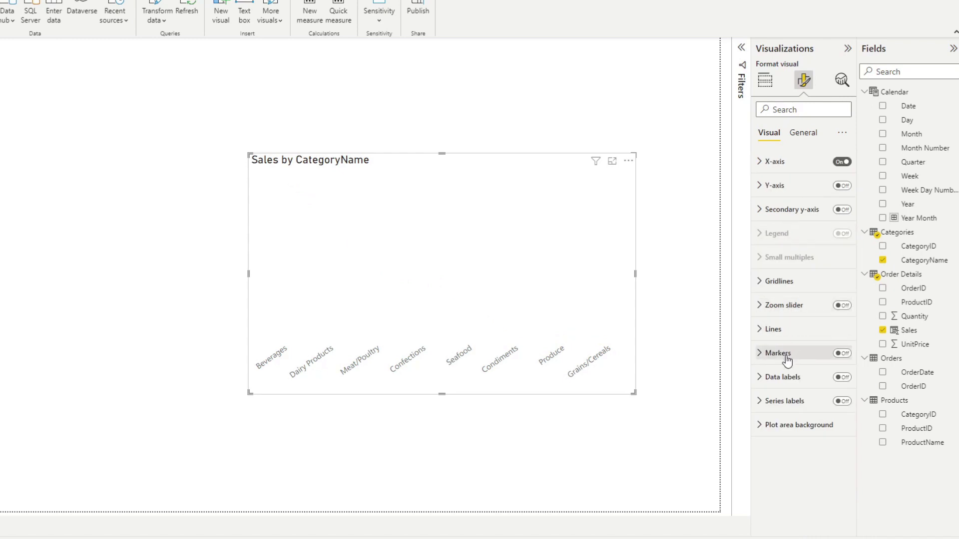
left_click(841, 354)
left_click(783, 358)
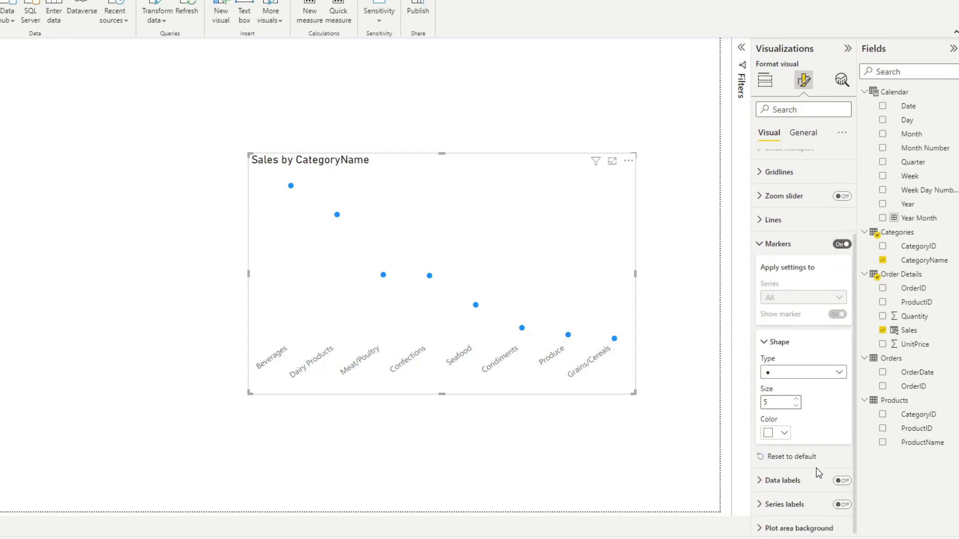
scroll(816, 468, "down", 2)
left_click(797, 395)
left_click(796, 395)
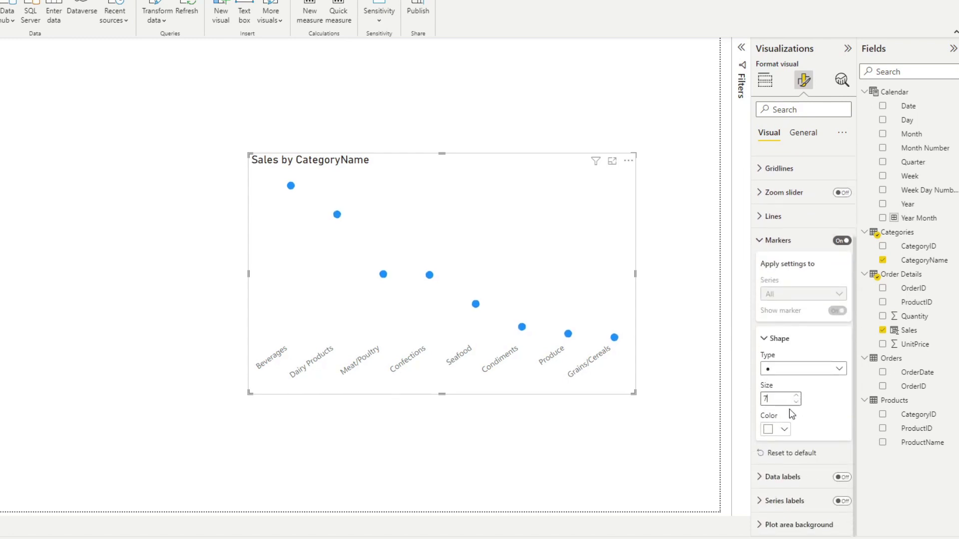
left_click(784, 430)
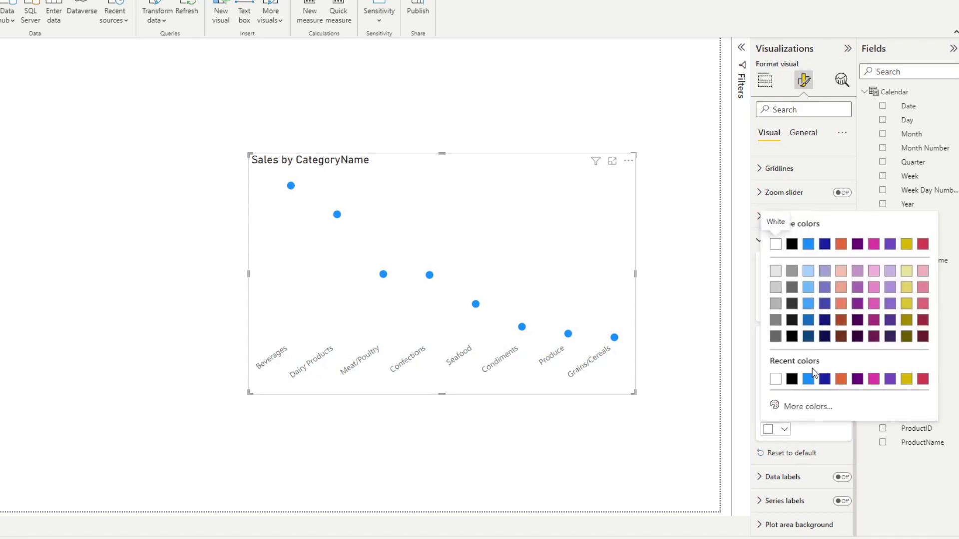
left_click(822, 245)
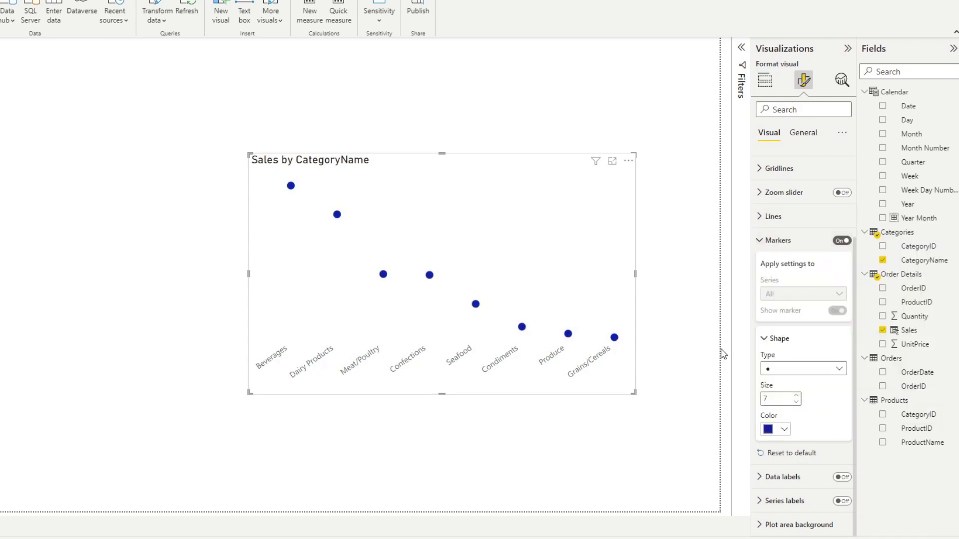
left_click(796, 395)
left_click(796, 396)
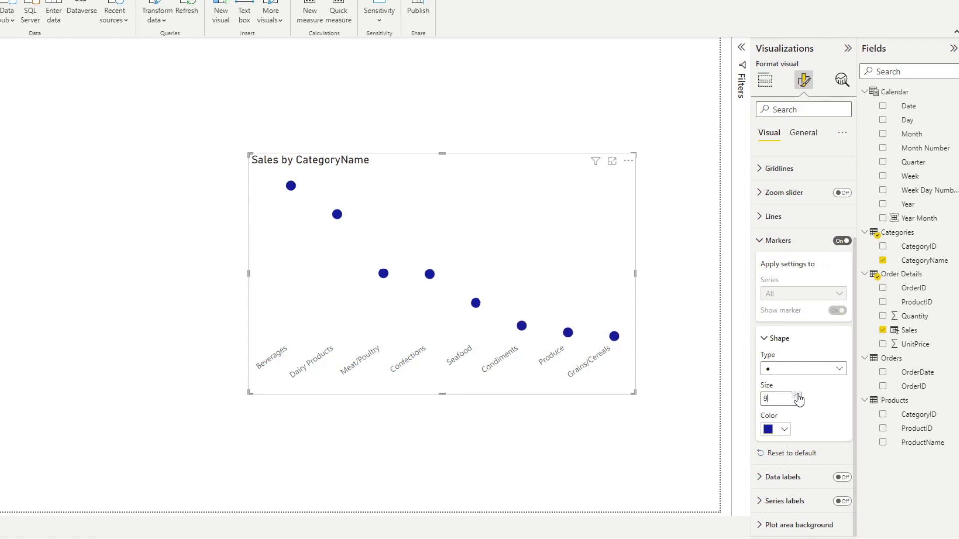
left_click(797, 395)
left_click(769, 240)
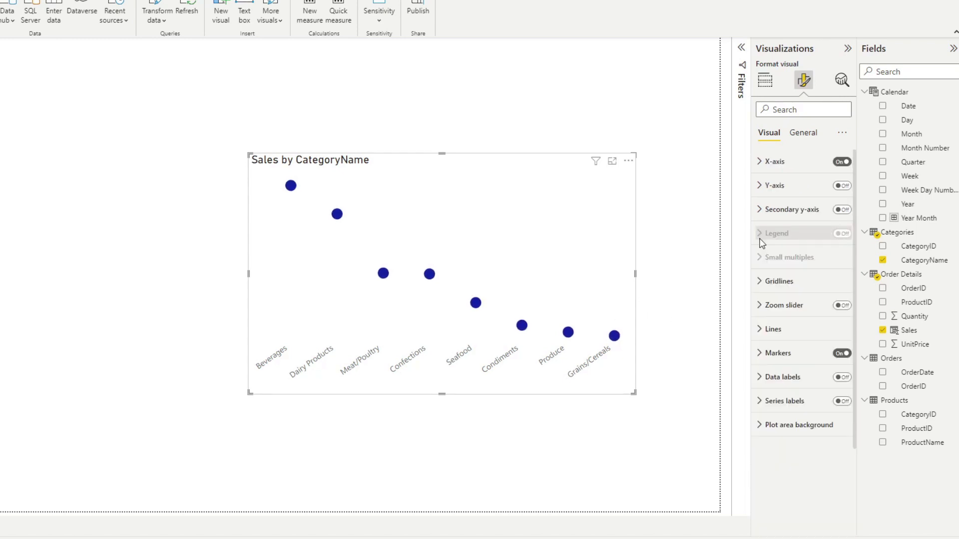
Show sales data labels positioned Above the dots.
left_click(841, 378)
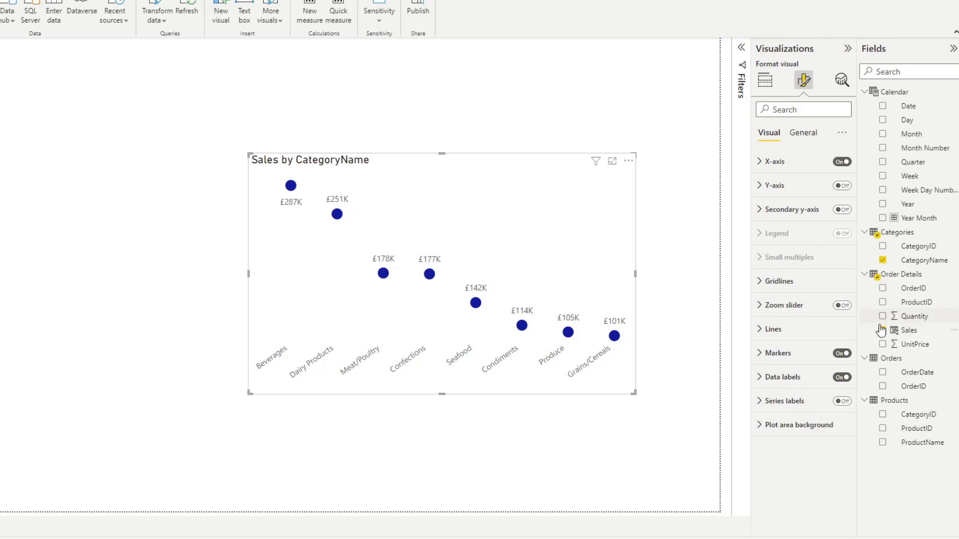
left_click(787, 378)
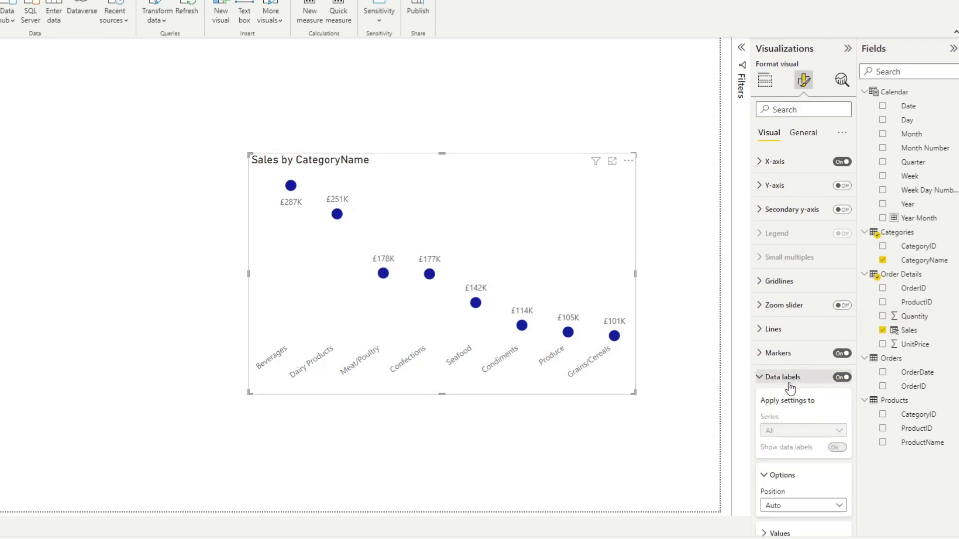
scroll(788, 414, "down", 1)
left_click(786, 450)
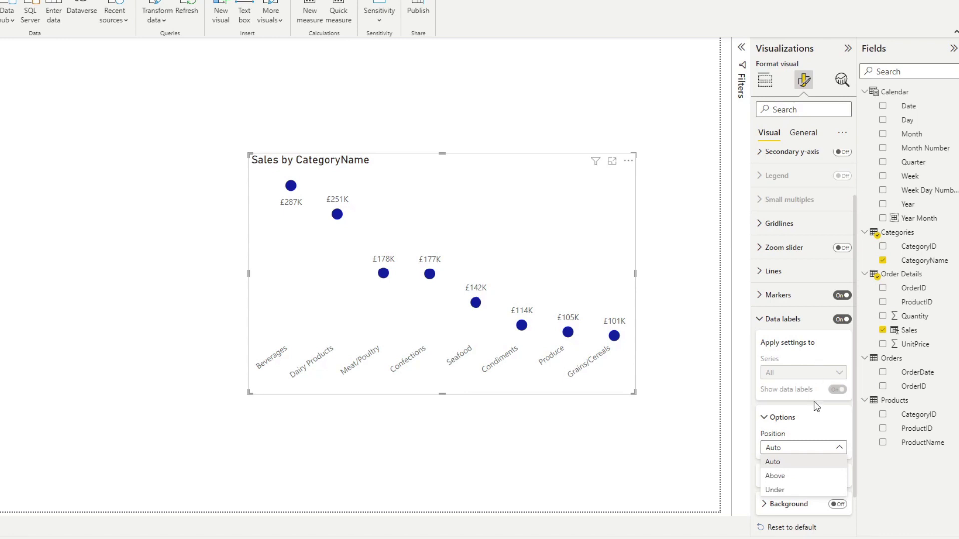
left_click(791, 476)
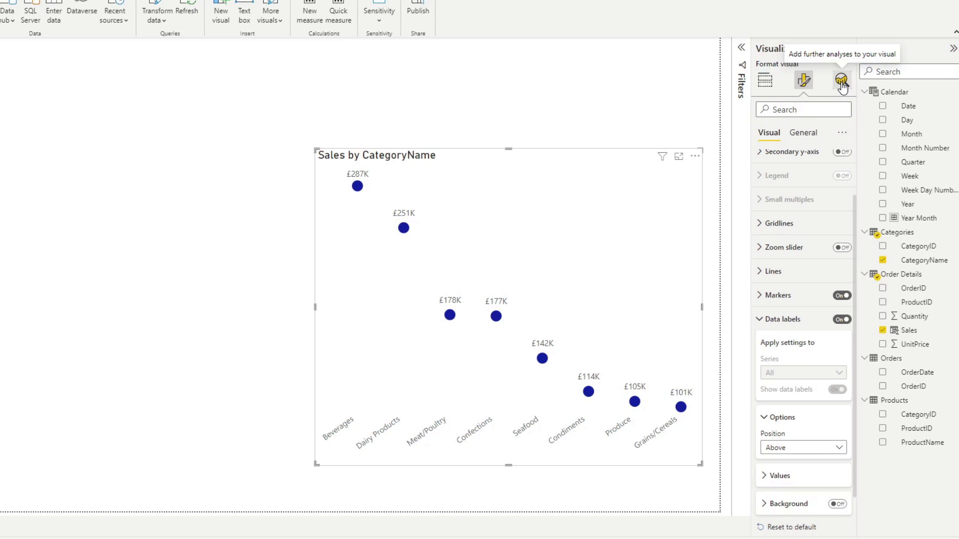
Enable error bars by field with Order Details Sales as the upper bound.
left_click(842, 83)
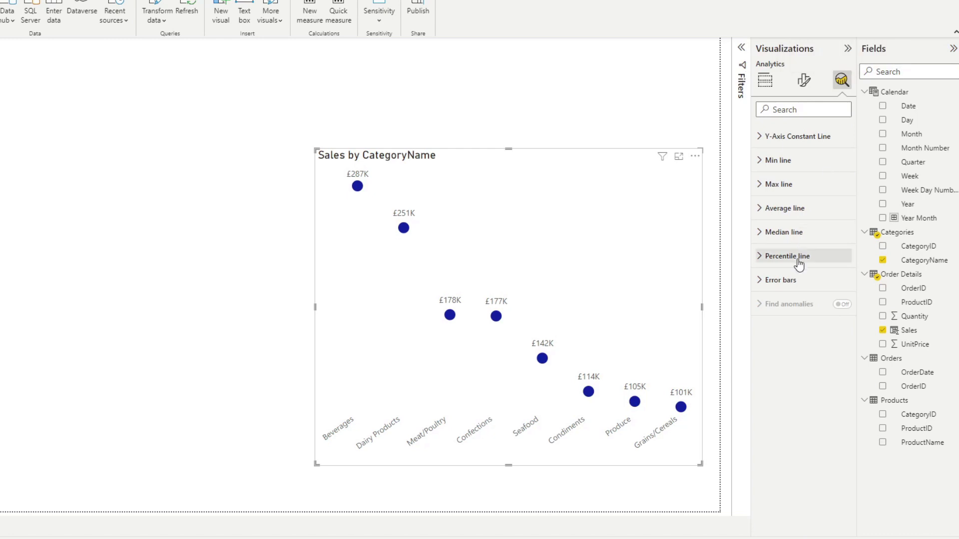
left_click(780, 281)
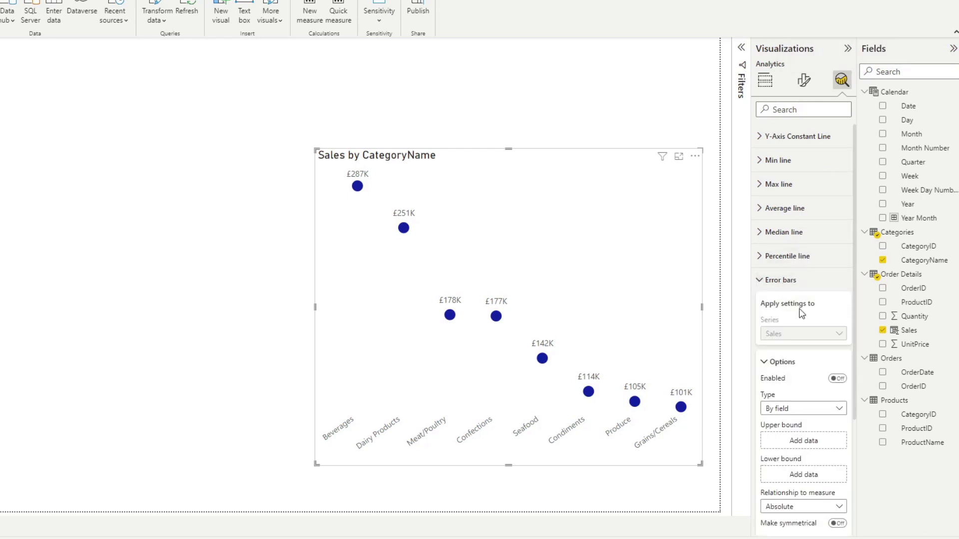
left_click(837, 378)
scroll(796, 368, "down", 3)
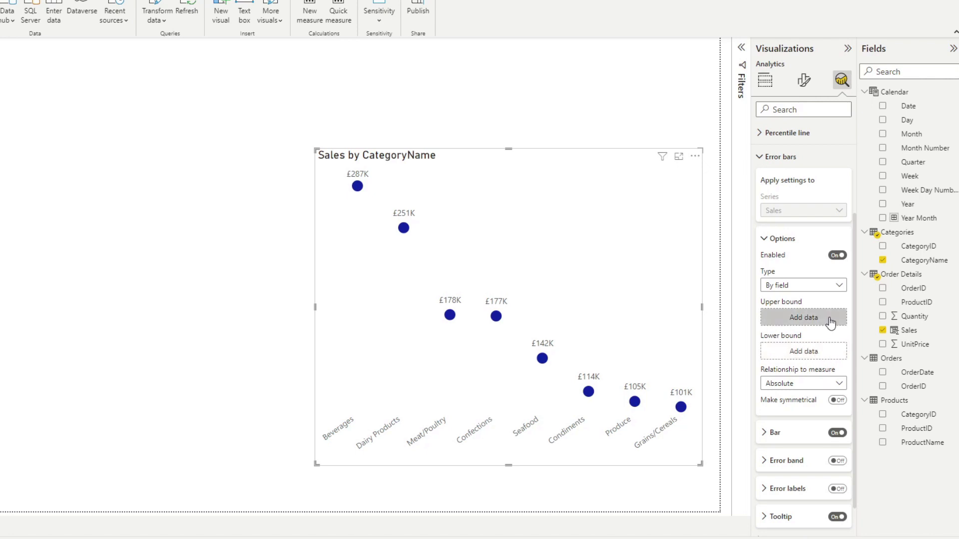
left_click(823, 287)
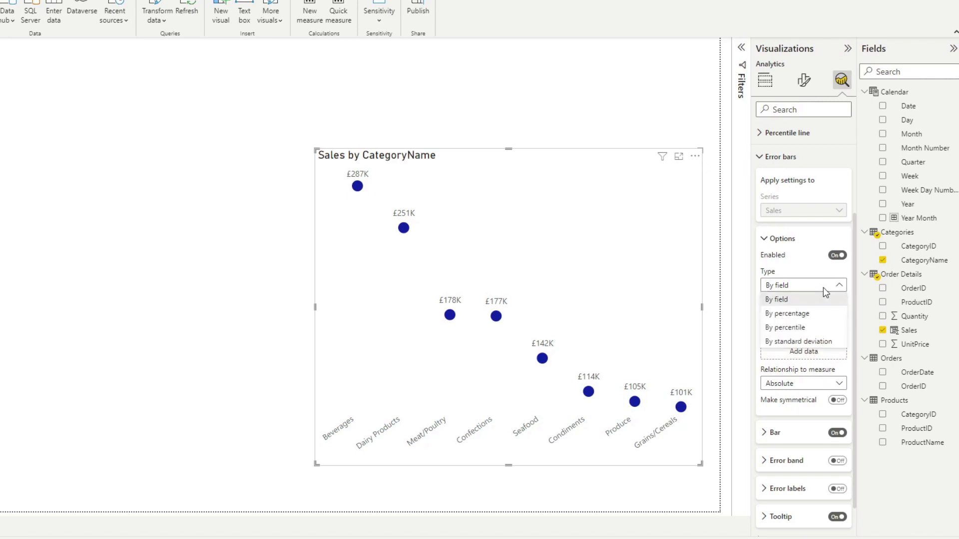
left_click(823, 288)
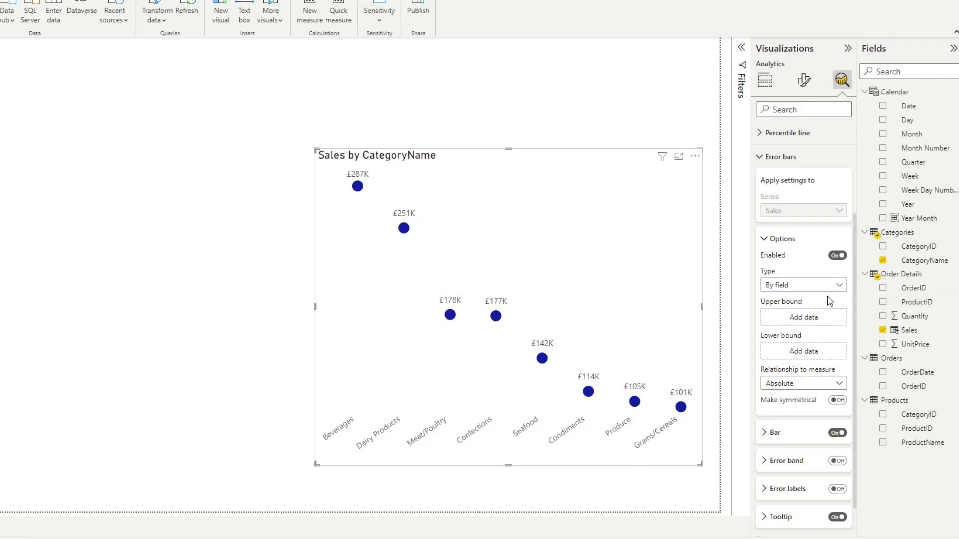
left_click(810, 322)
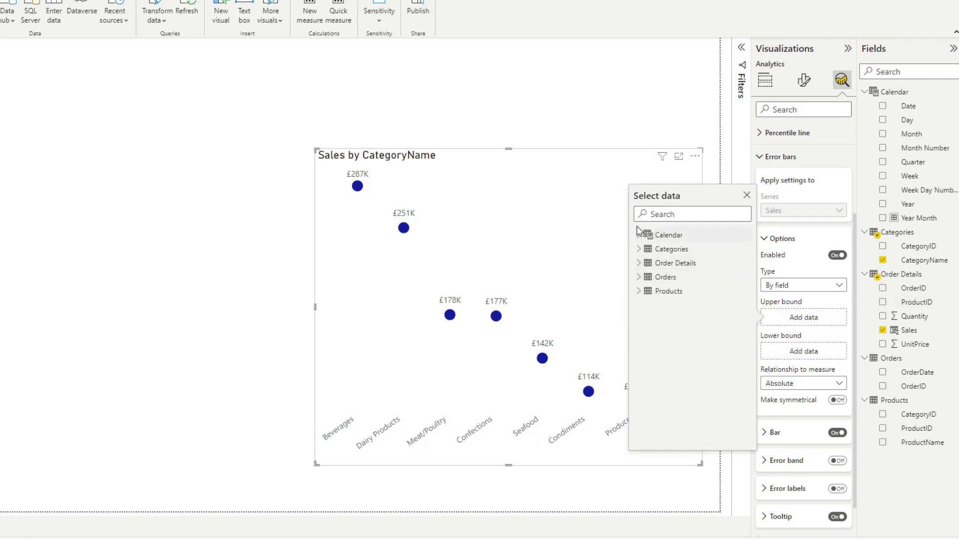
left_click(639, 265)
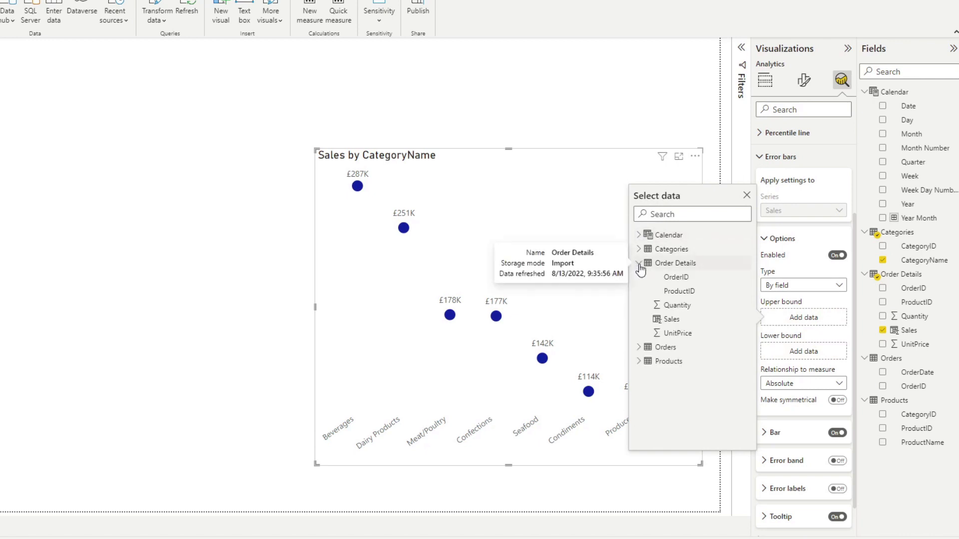
left_click(669, 319)
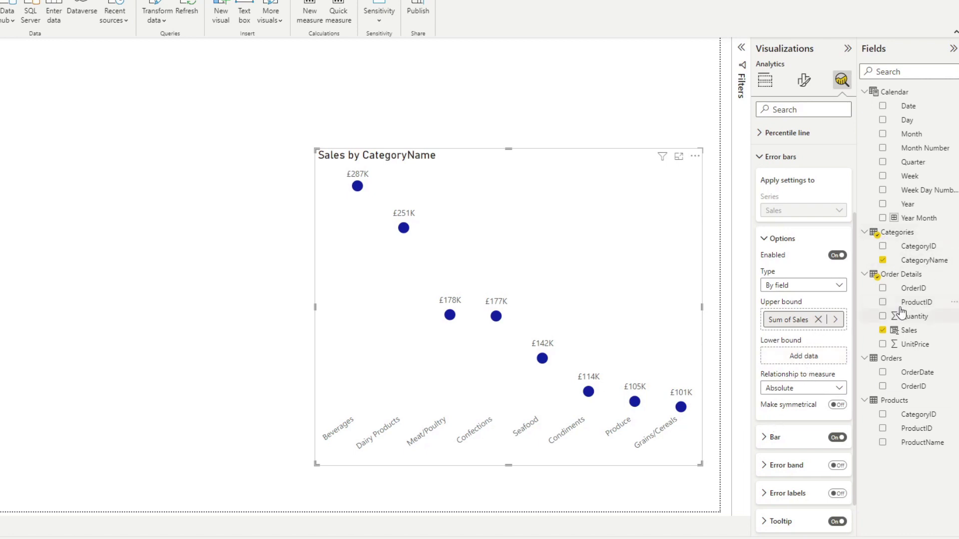
Add a new measure 'Base = 0' to the Order Details table.
right_click(904, 280)
left_click(873, 282)
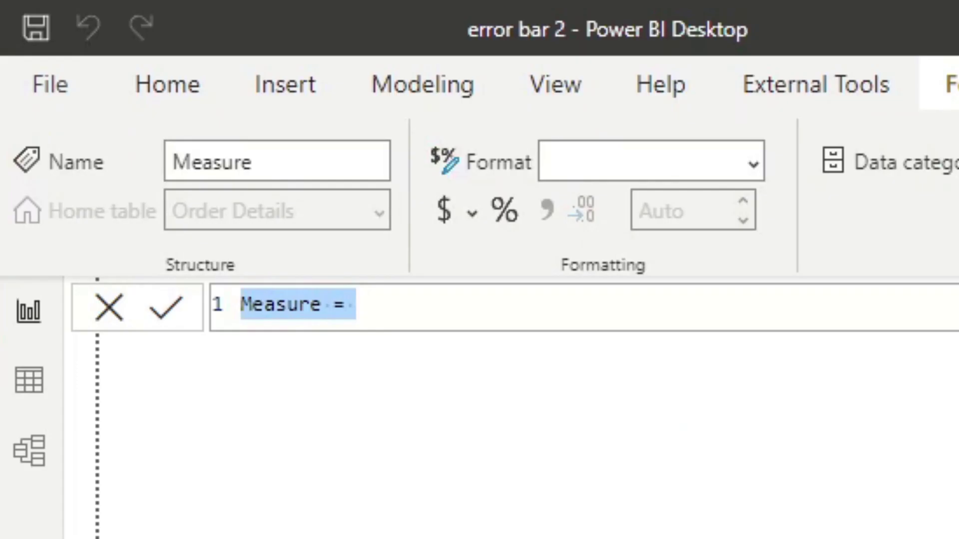
type("Base ")
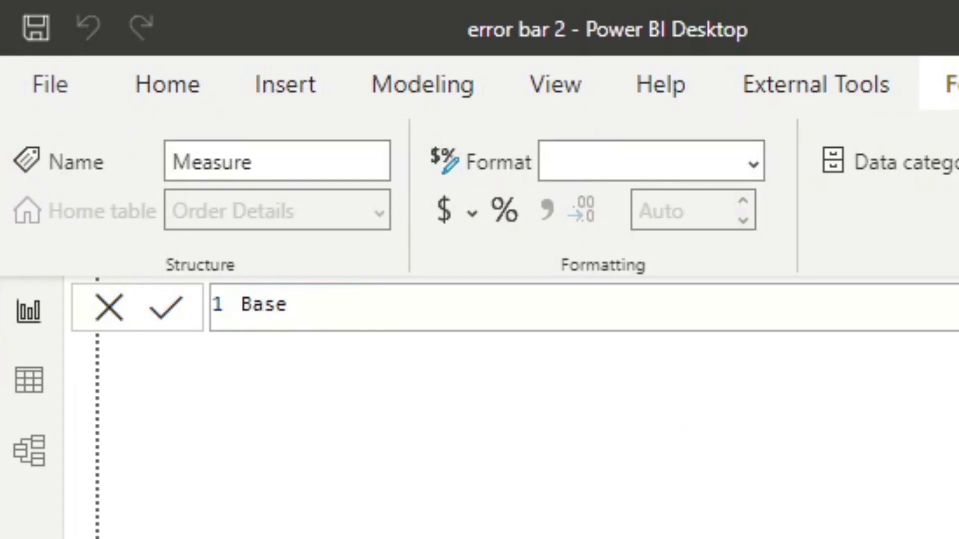
type("= 0")
key("Return")
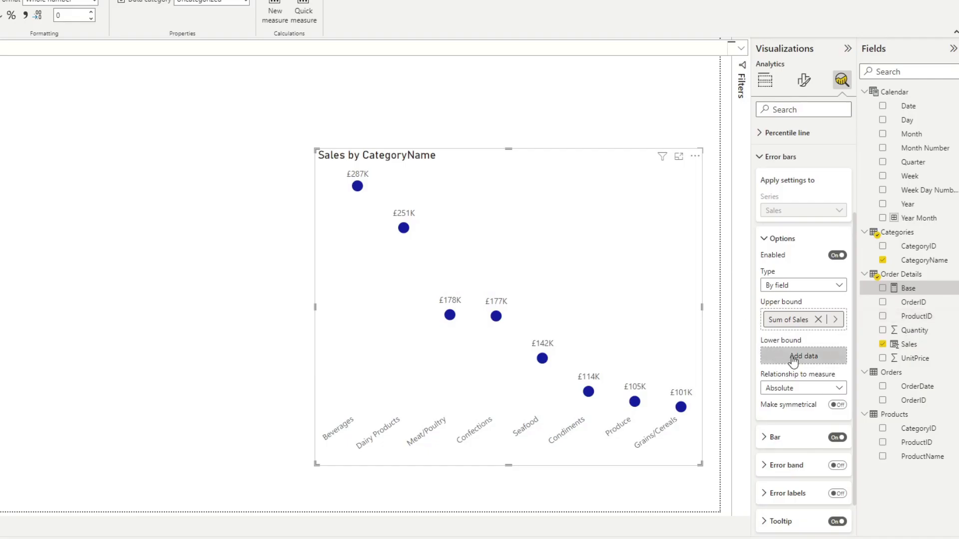
Set the Base measure as the error bars' lower bound to form lollipop stems.
left_click(804, 356)
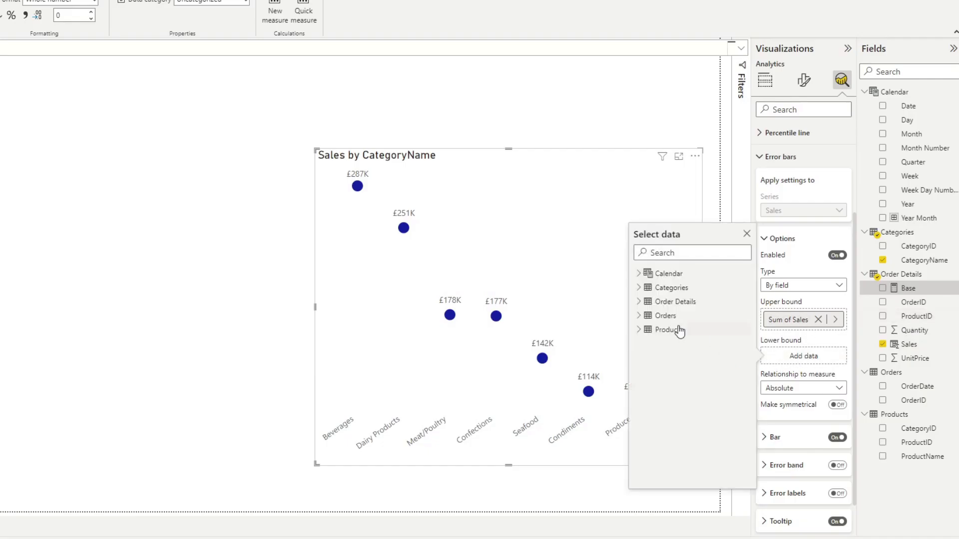
left_click(637, 302)
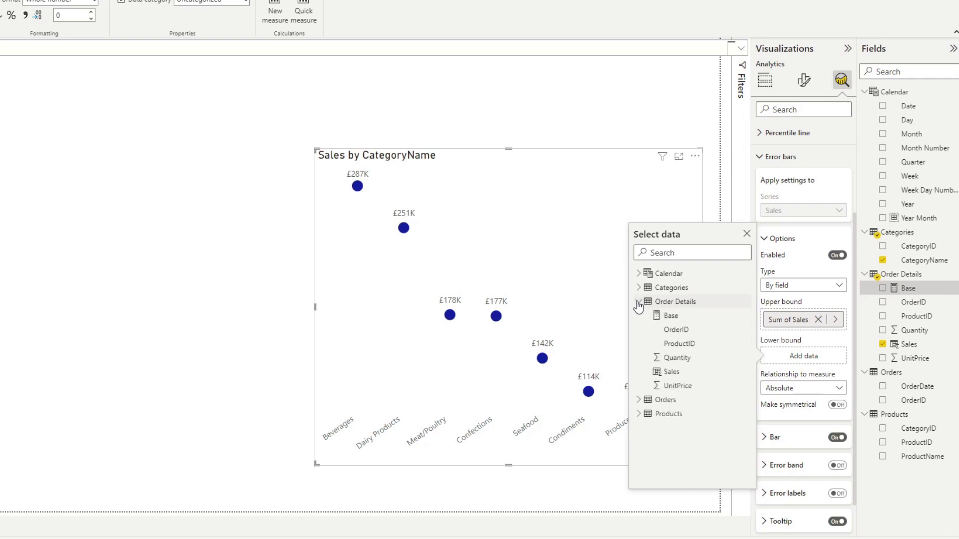
left_click(657, 316)
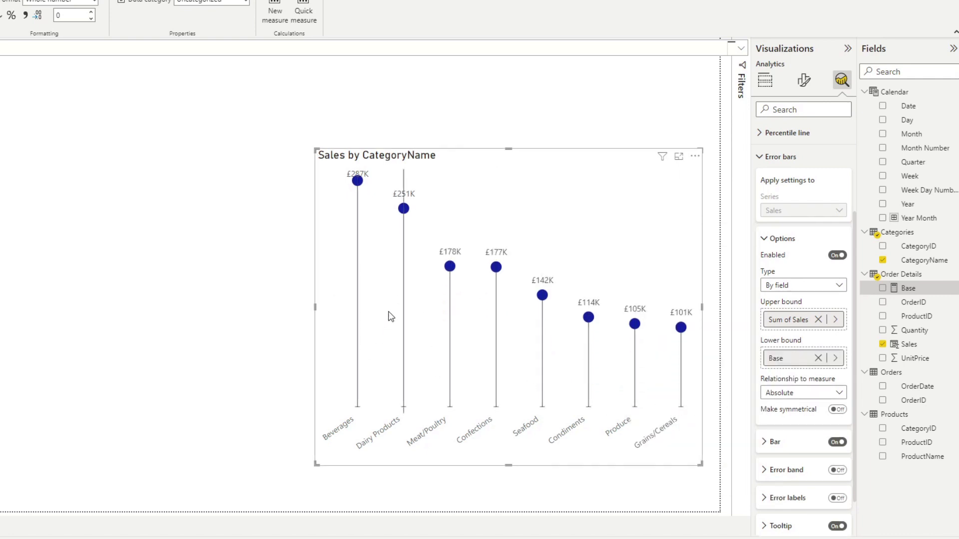
mouse_move(353, 368)
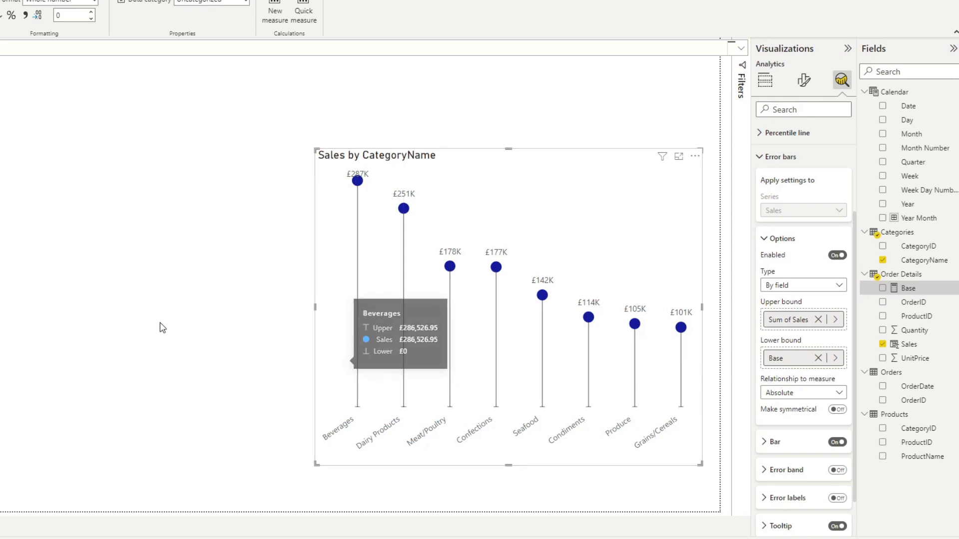
left_click(783, 239)
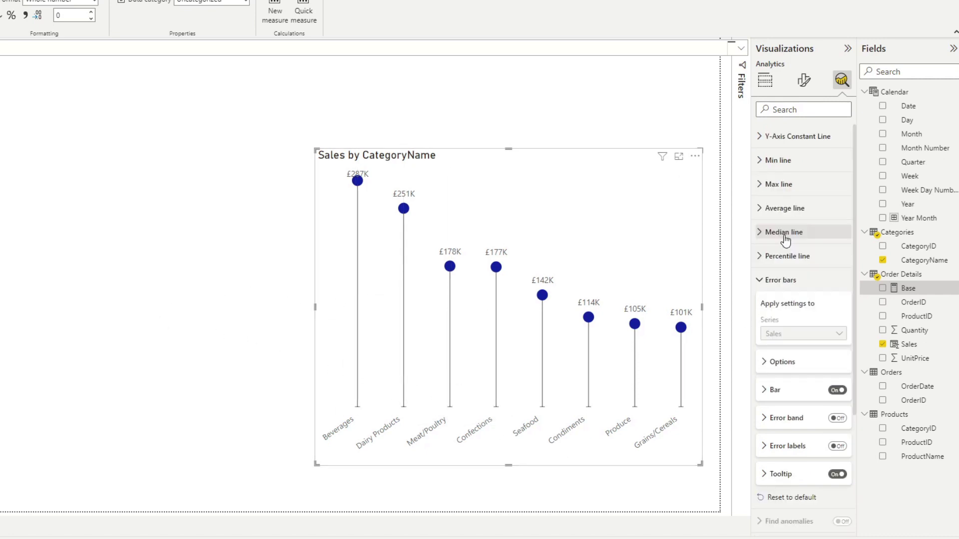
Style the stems with no end markers, width 4 and dark blue colour.
left_click(791, 396)
scroll(809, 438, "down", 3)
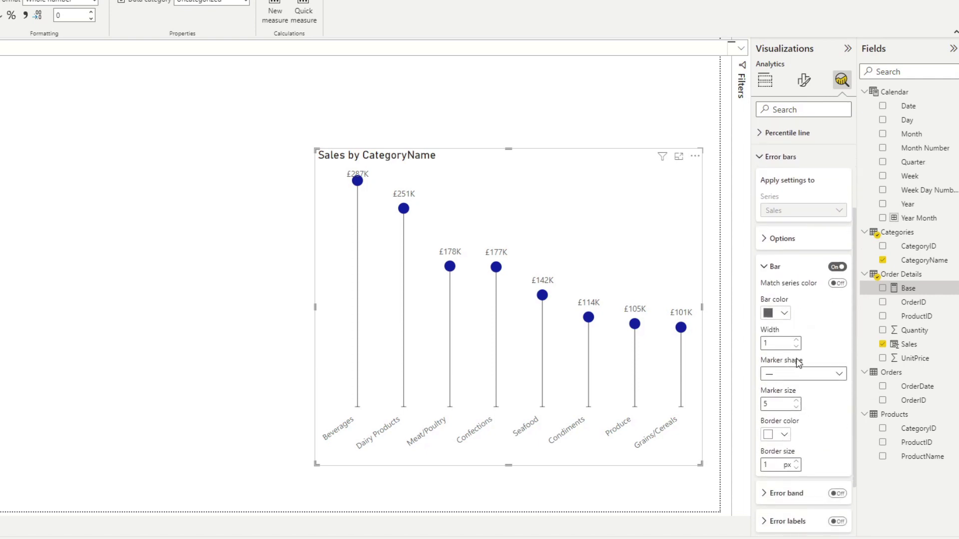
left_click(808, 374)
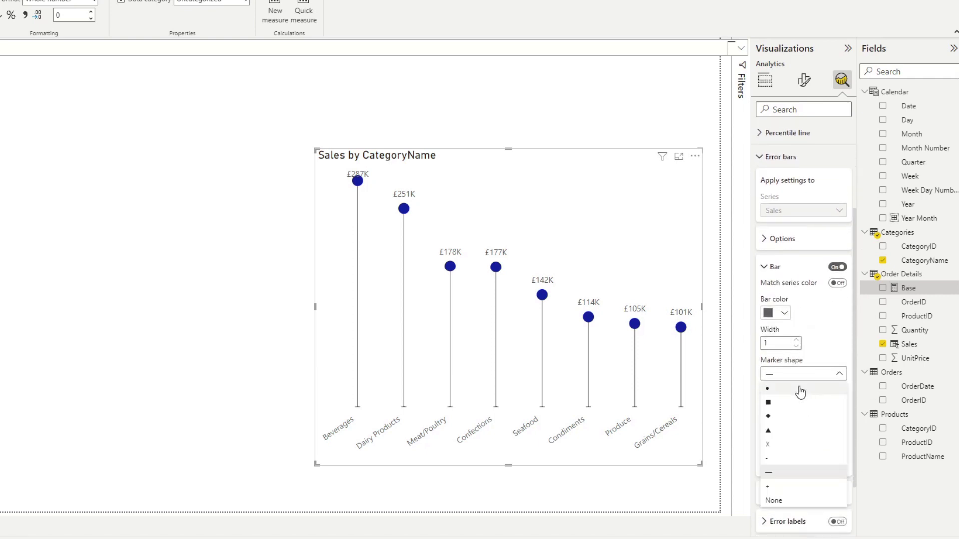
left_click(796, 501)
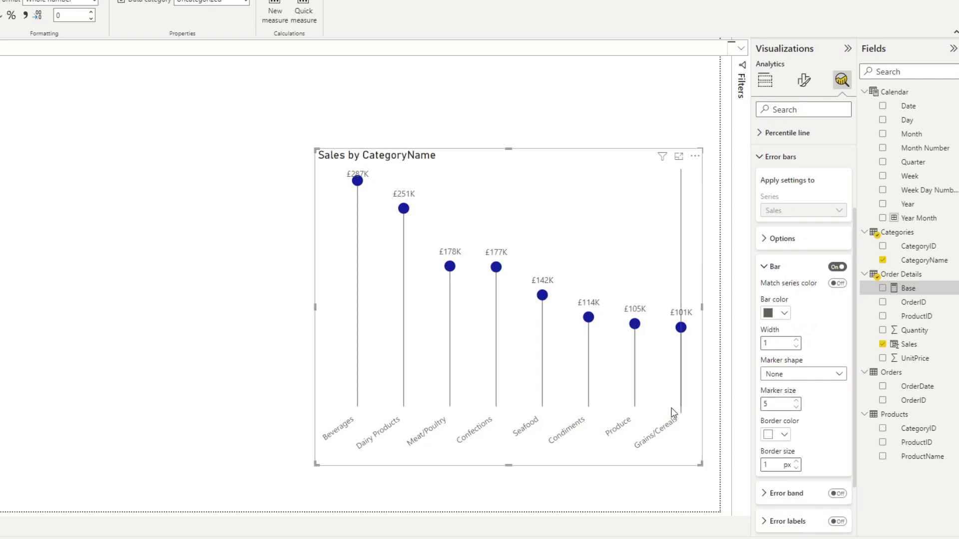
left_click(796, 340)
left_click(796, 340)
left_click(796, 340)
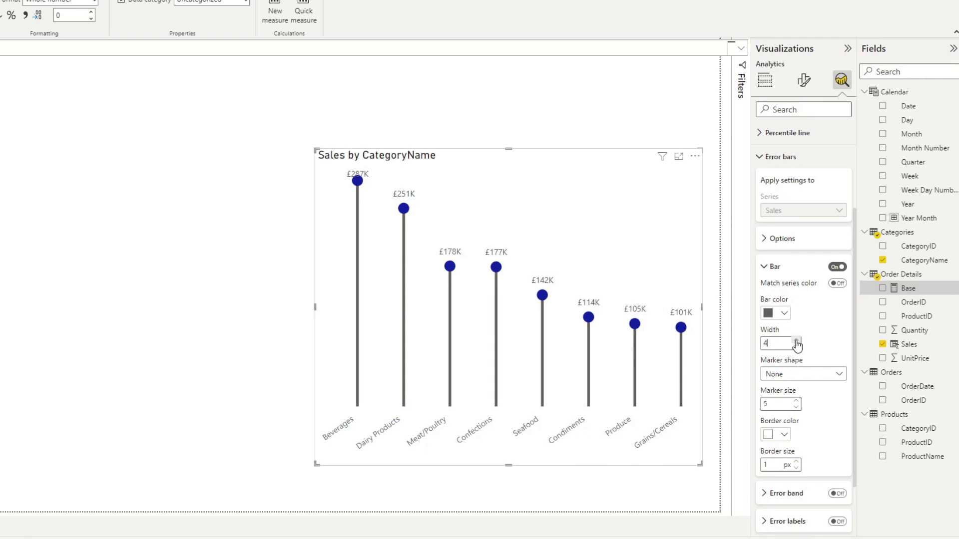
left_click(785, 316)
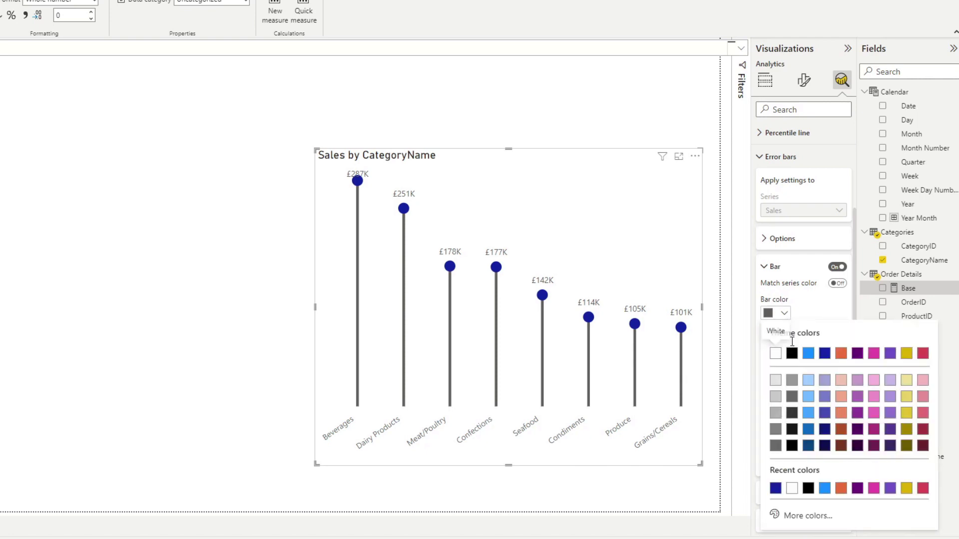
left_click(775, 488)
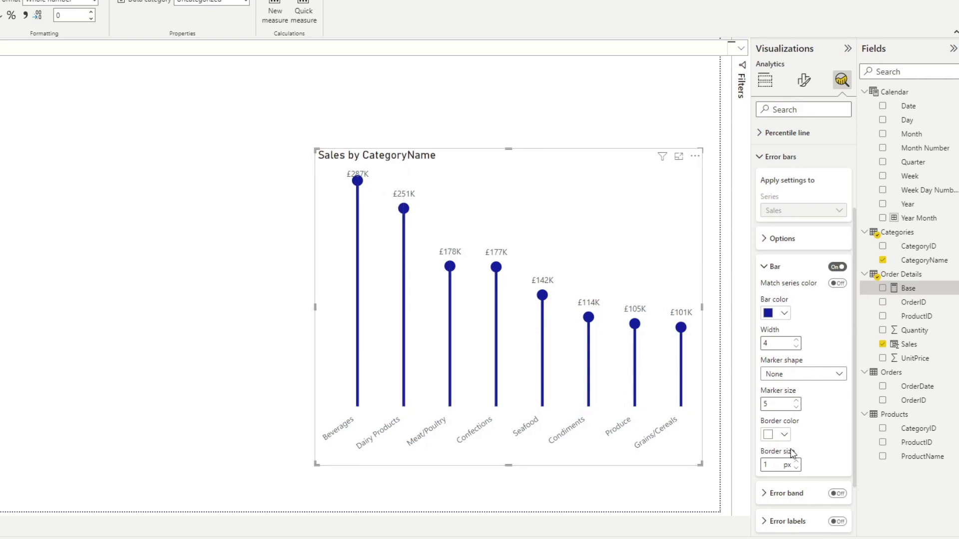
scroll(801, 457, "down", 3)
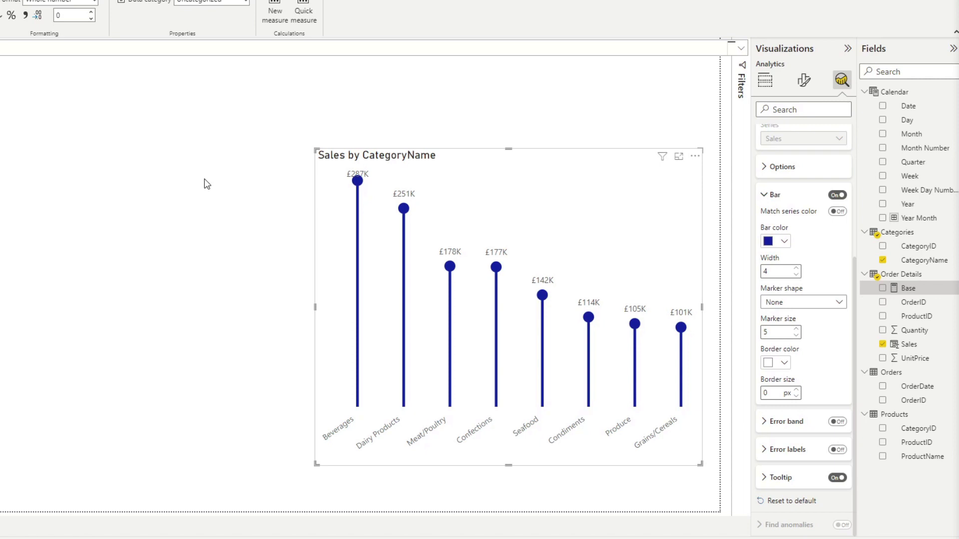
Add a Year Month slicer and change its style to a List.
left_click(234, 185)
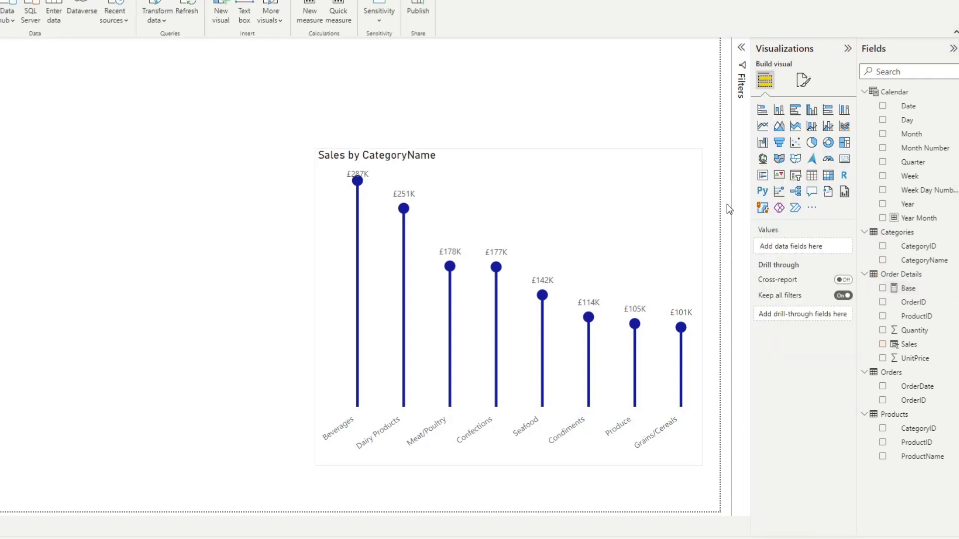
left_click_drag(921, 225, 96, 124)
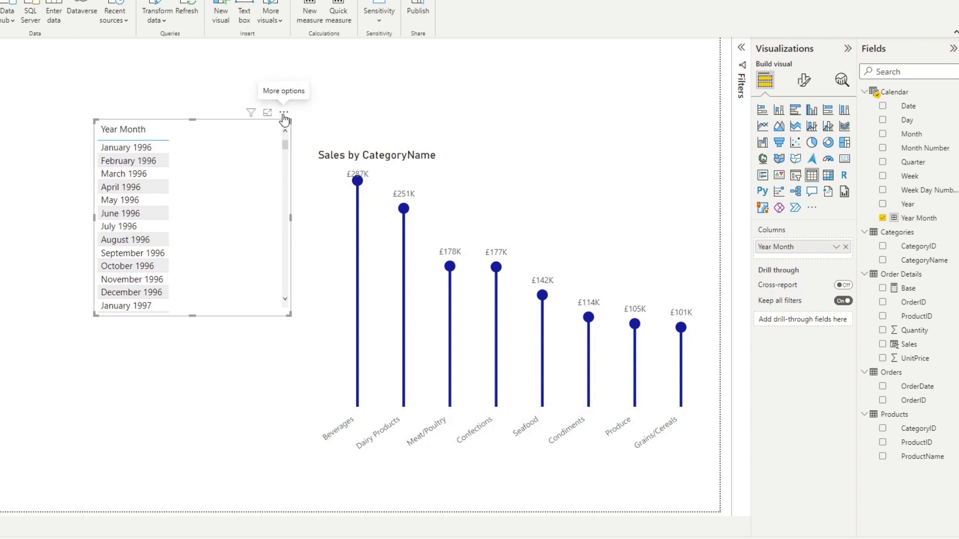
left_click(795, 175)
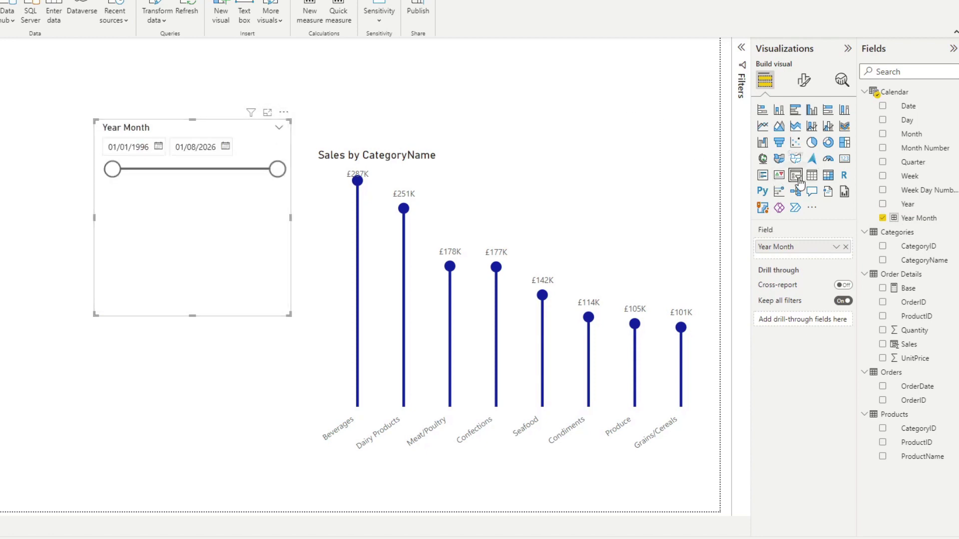
left_click(279, 128)
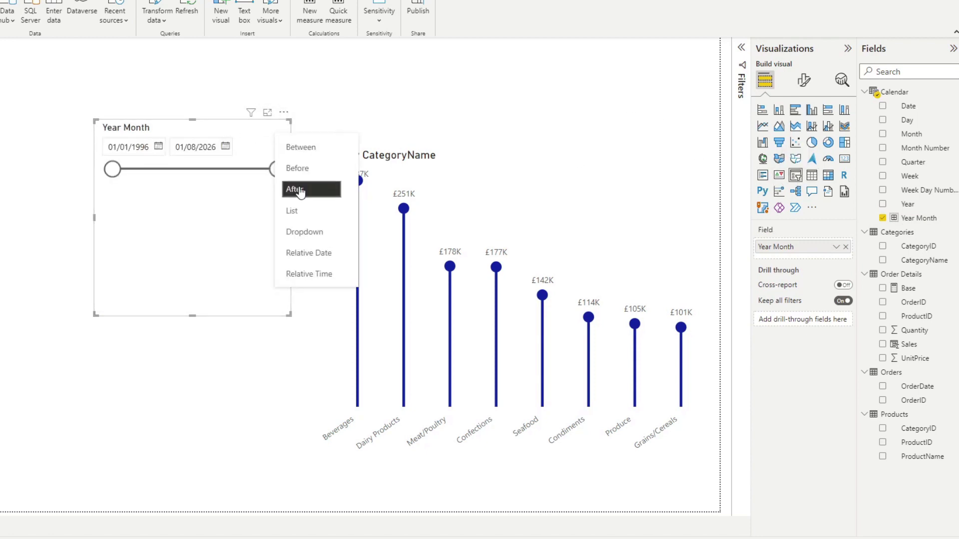
left_click(308, 222)
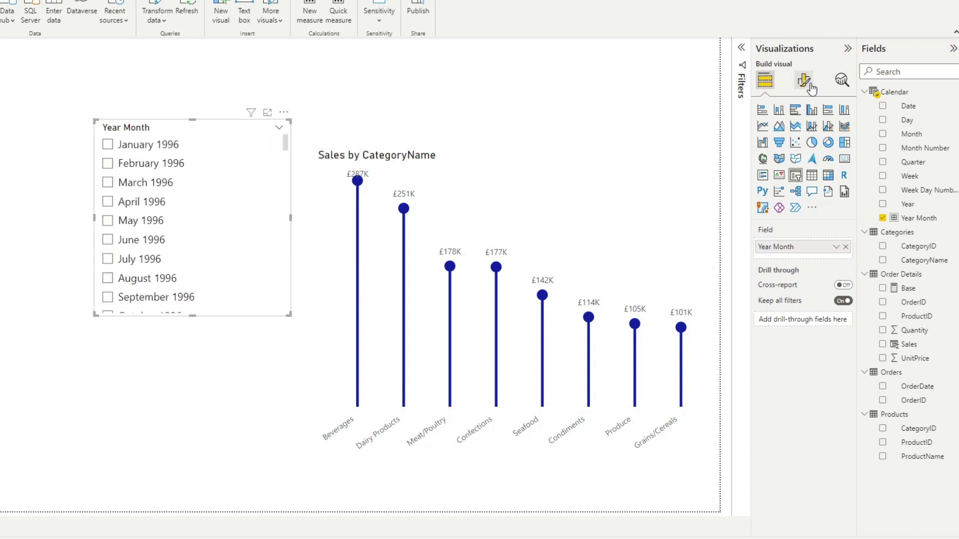
Make the slicer horizontal and resize it into a single row across the top.
left_click(803, 80)
left_click(788, 162)
left_click(801, 215)
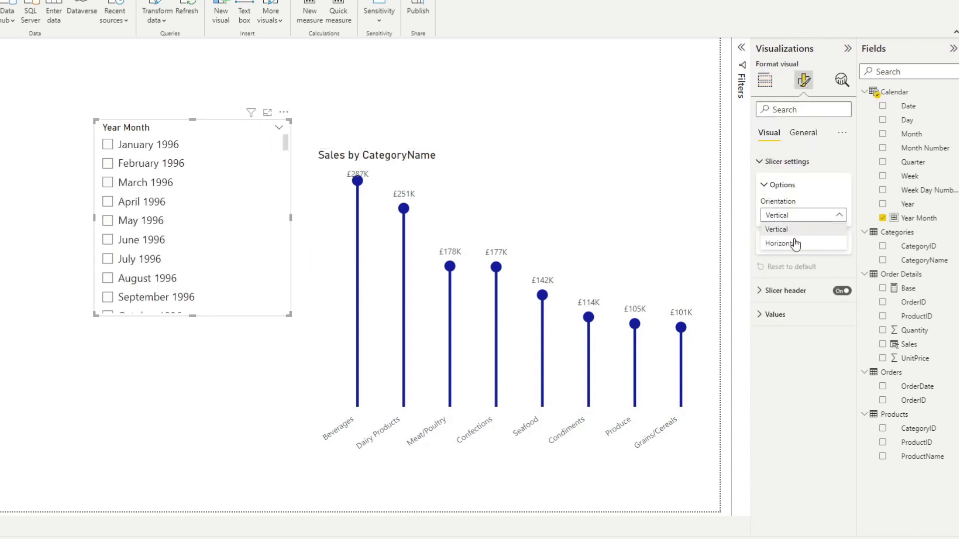
left_click(795, 242)
left_click_drag(227, 121, 8, 41)
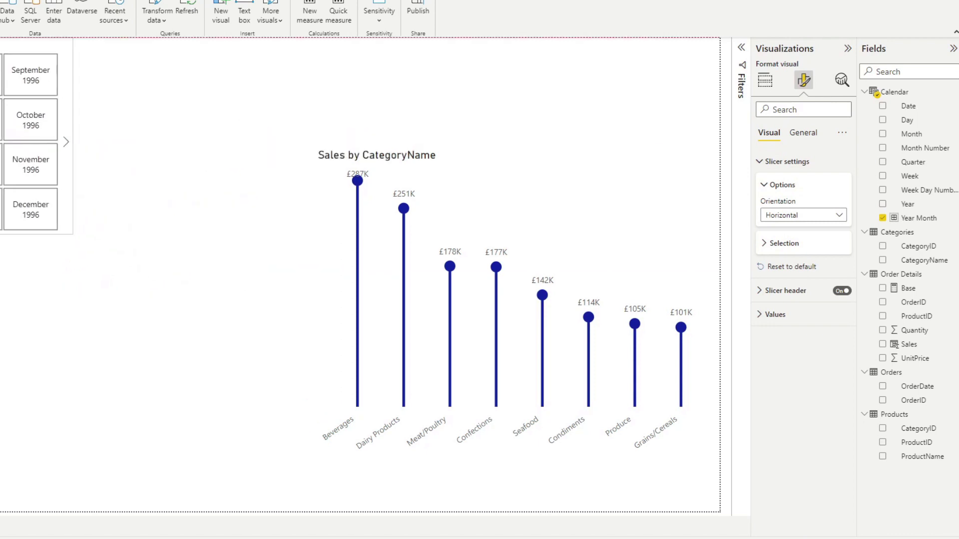
left_click_drag(72, 135, 714, 111)
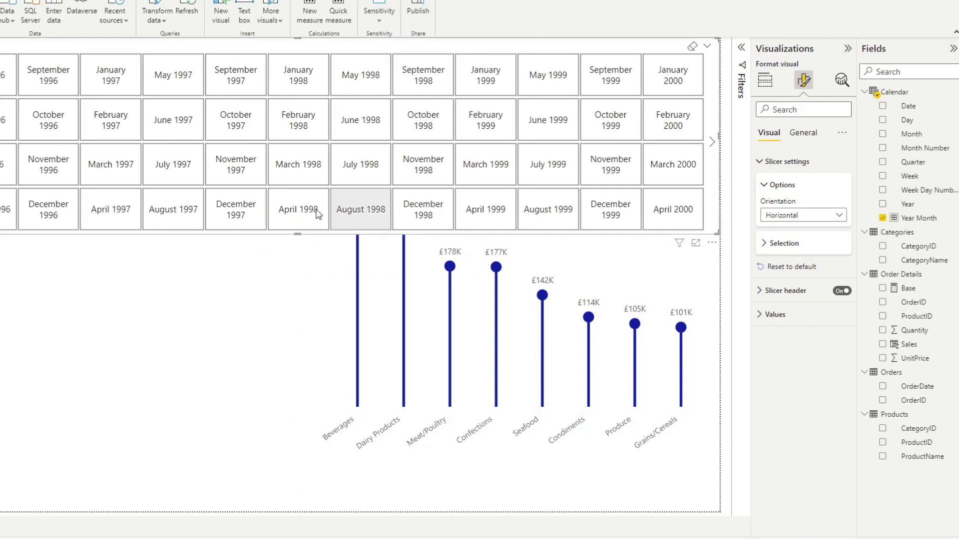
left_click_drag(295, 234, 353, 97)
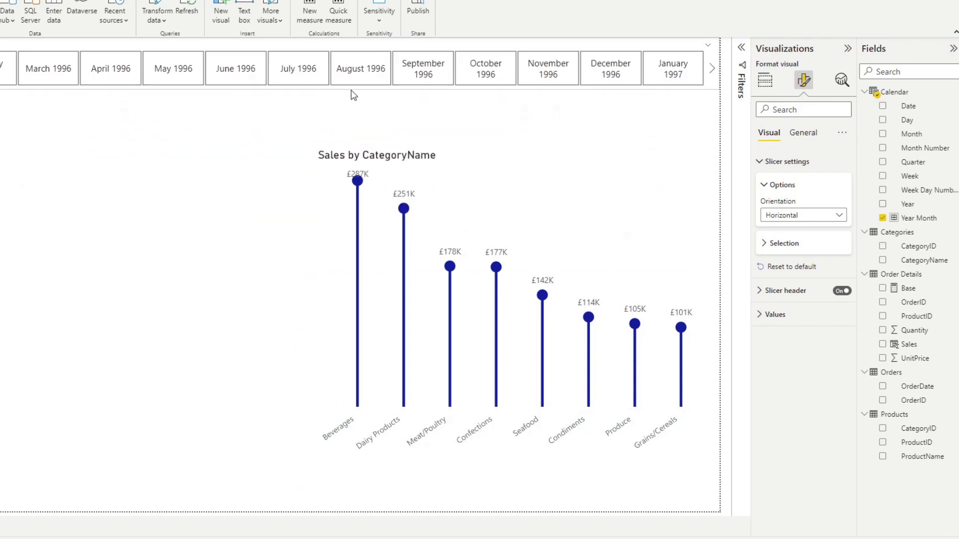
Try the September–December 1996 months, ending filtered on September 1996.
left_click(426, 78)
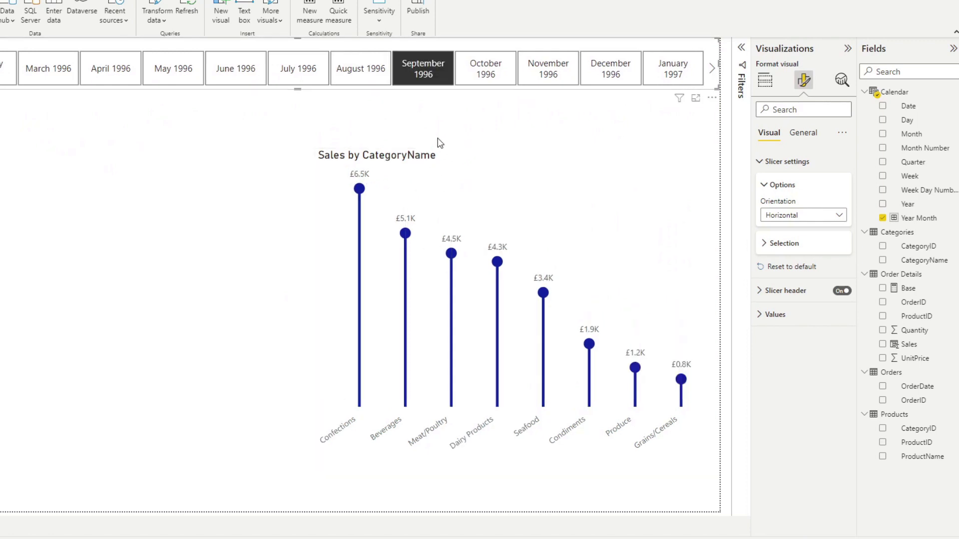
left_click(496, 70)
left_click(548, 76)
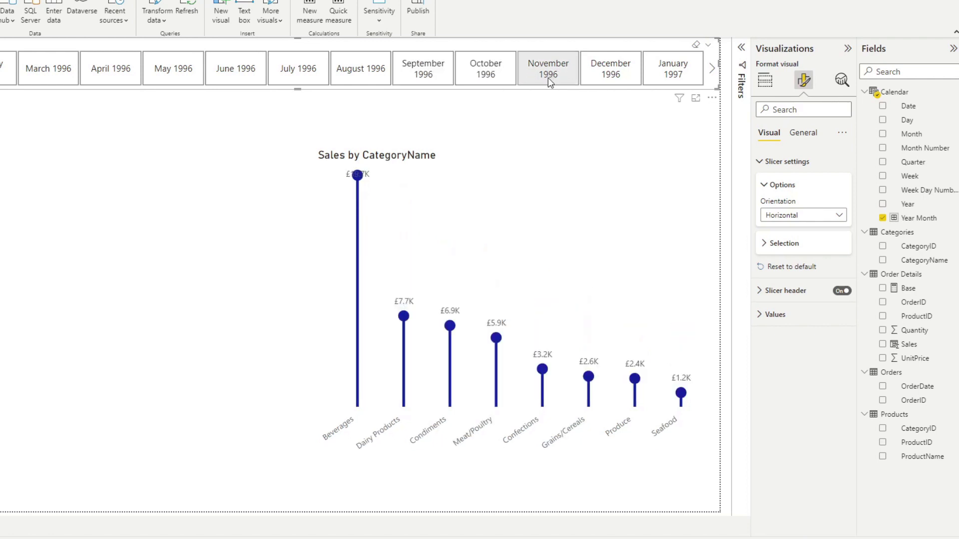
left_click(596, 79)
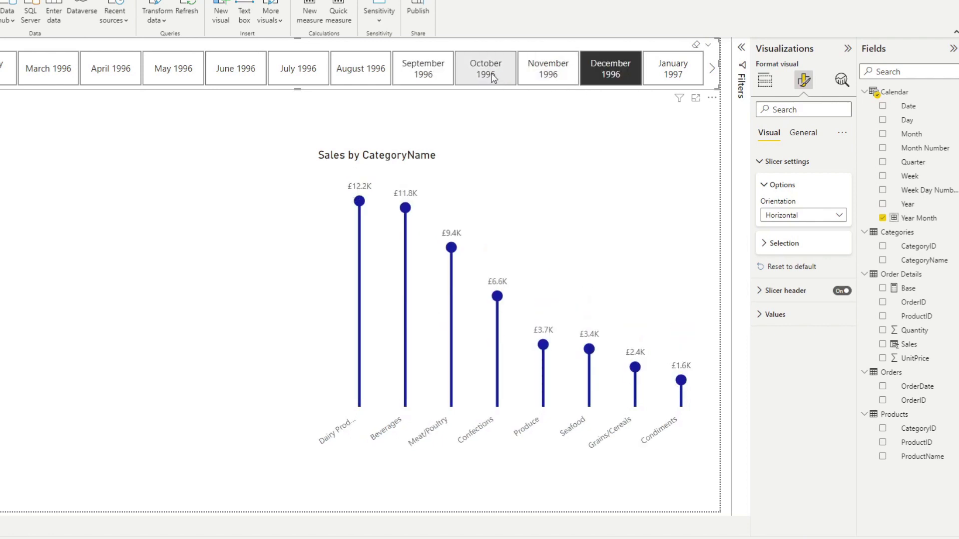
left_click(422, 71)
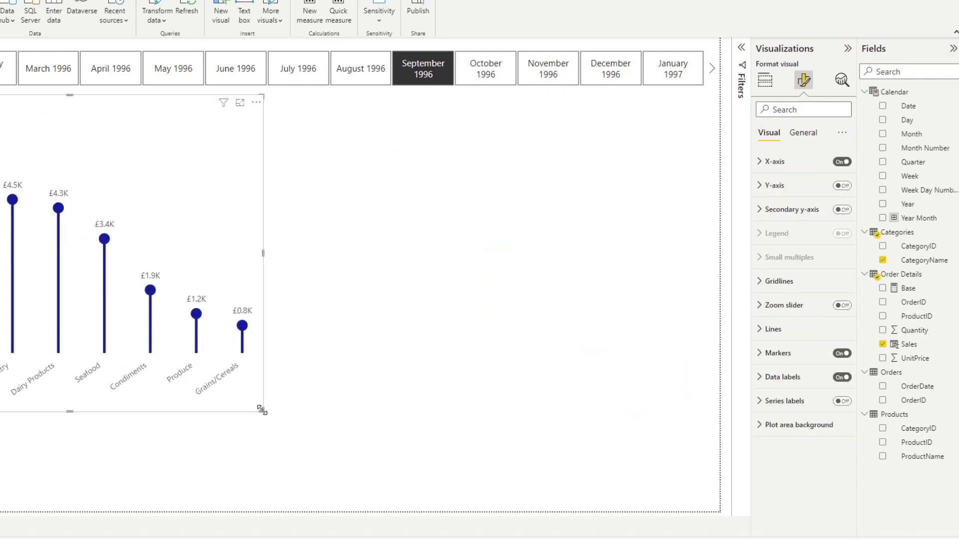
Shrink the lollipop chart to a small visual below the month slicer.
left_click_drag(262, 409, 152, 296)
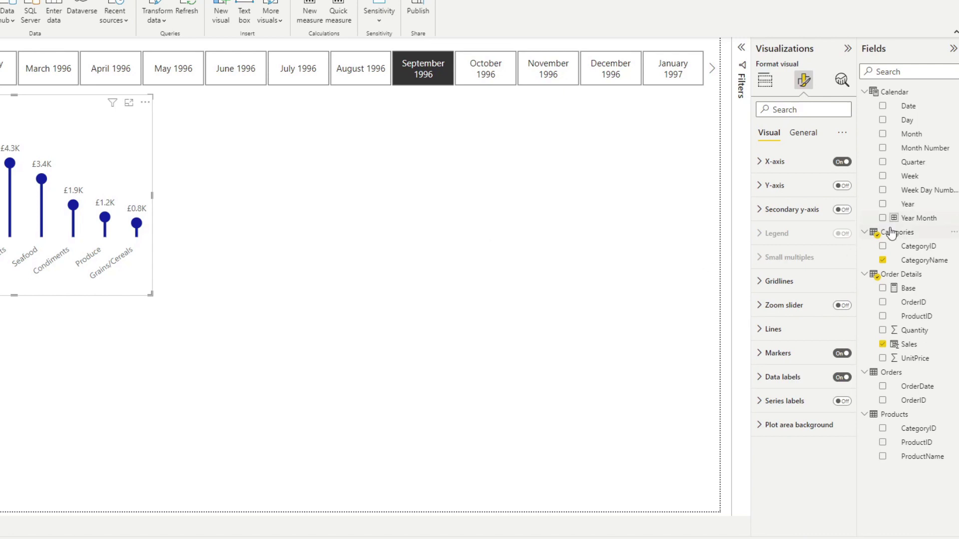
Start a new Order Details measure Sales PM = CALCULATE(SUM('Order Details'[Sales]) ...).
right_click(905, 283)
left_click(868, 287)
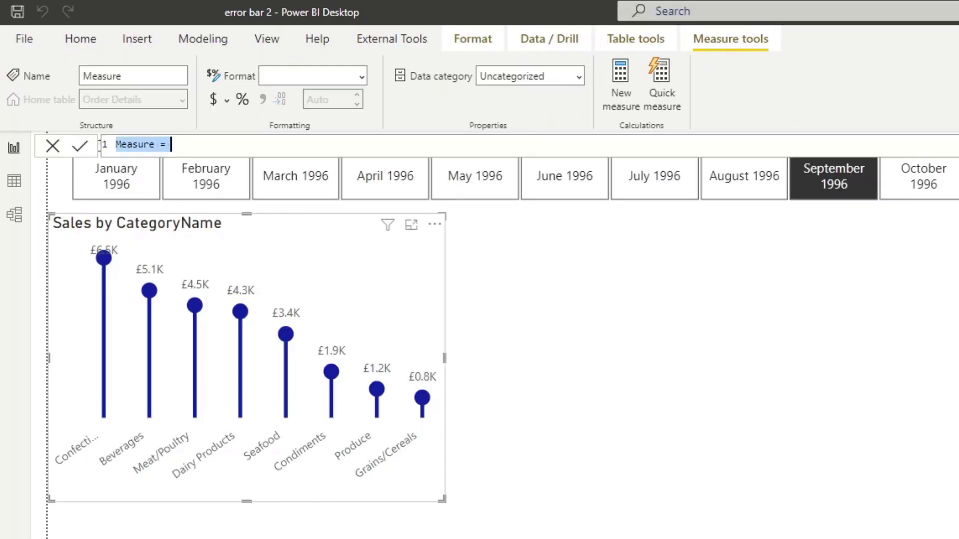
type("Sales PM =")
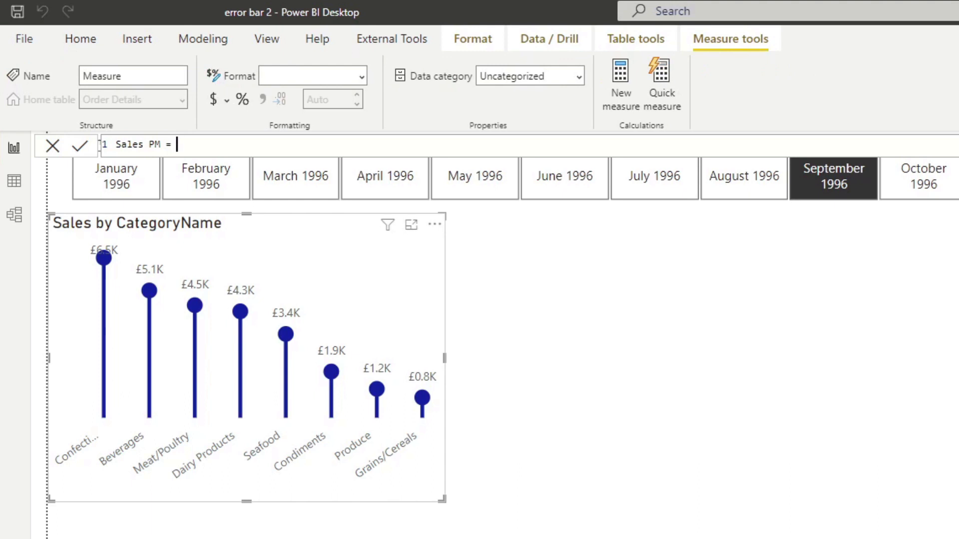
key("shift+Return")
type("cal")
key("Tab")
key("shift+Return")
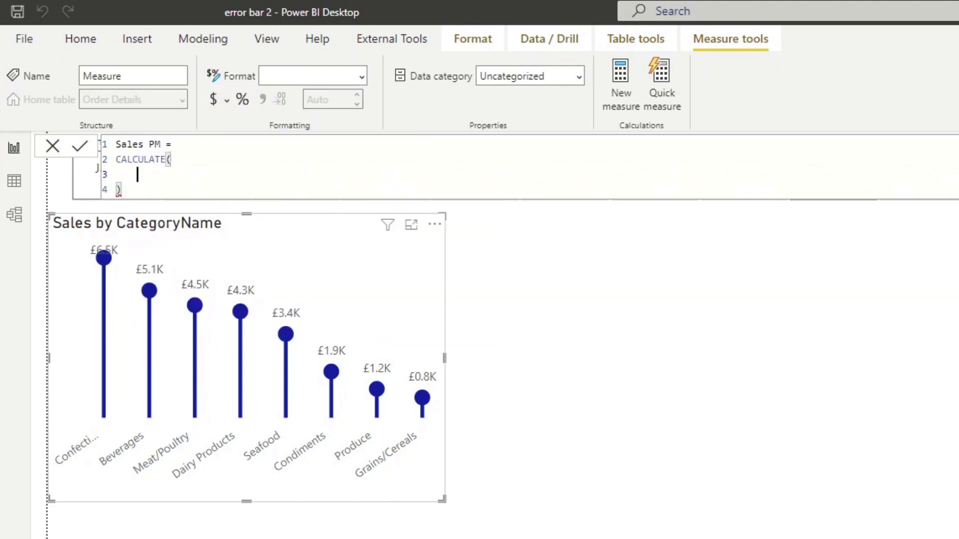
type("SUM('Order Details'[Sales])")
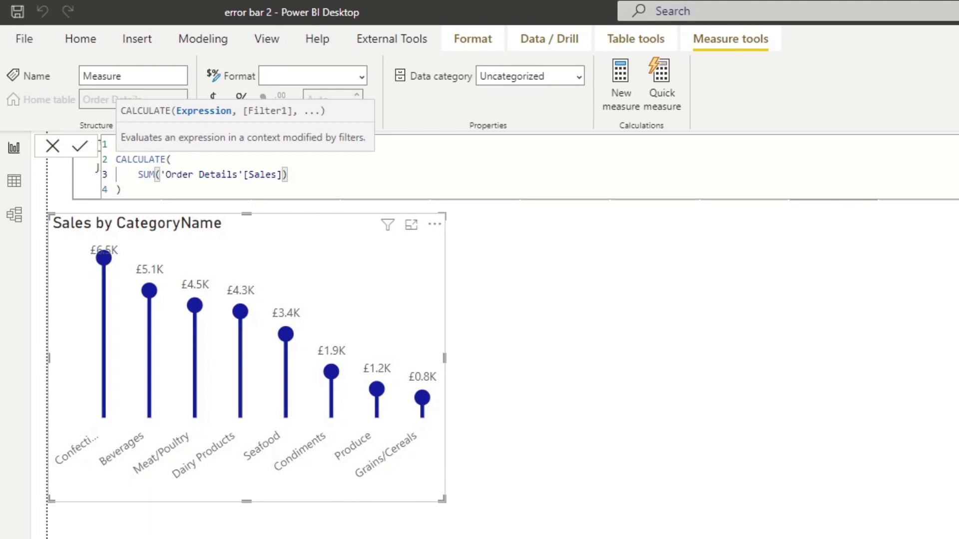
Add PREVIOUSMONTH('Calendar'[Date]) as the filter argument and commit the Sales PM measure.
key("shift+Return")
type(", PREV")
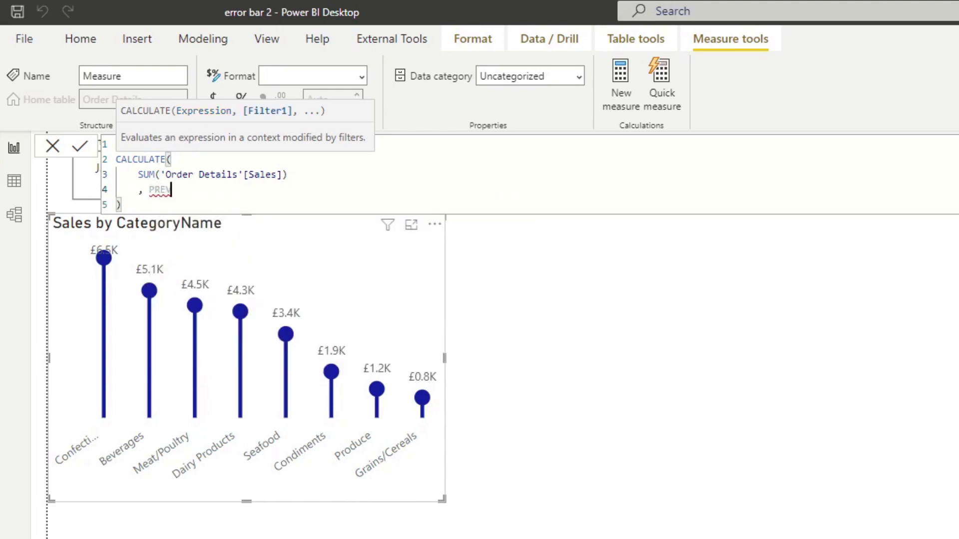
type("IOU")
key("Down")
key("Down")
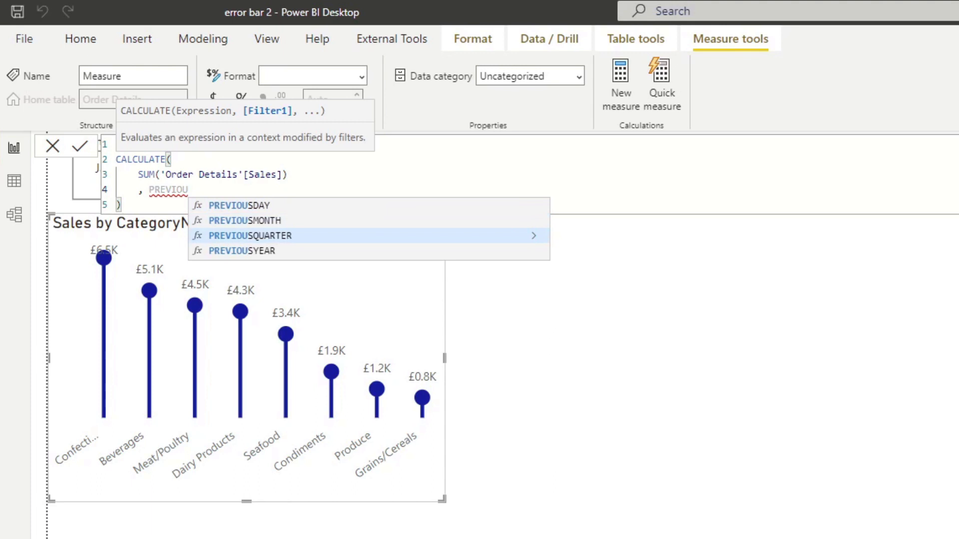
key("Up")
key("Tab")
type("D")
key("BackSpace")
type("C")
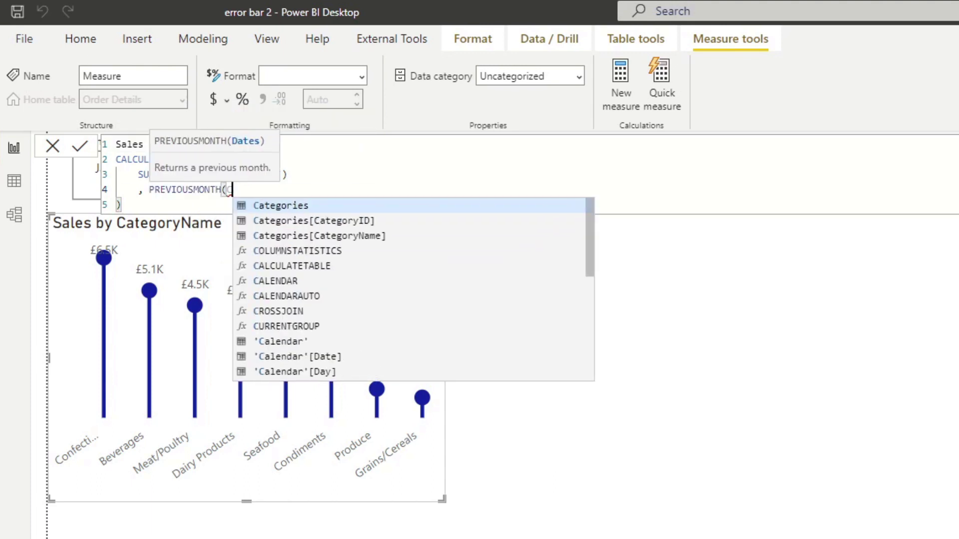
type("alenda")
key("Down")
key("Down")
key("Down")
key("Down")
key("Up")
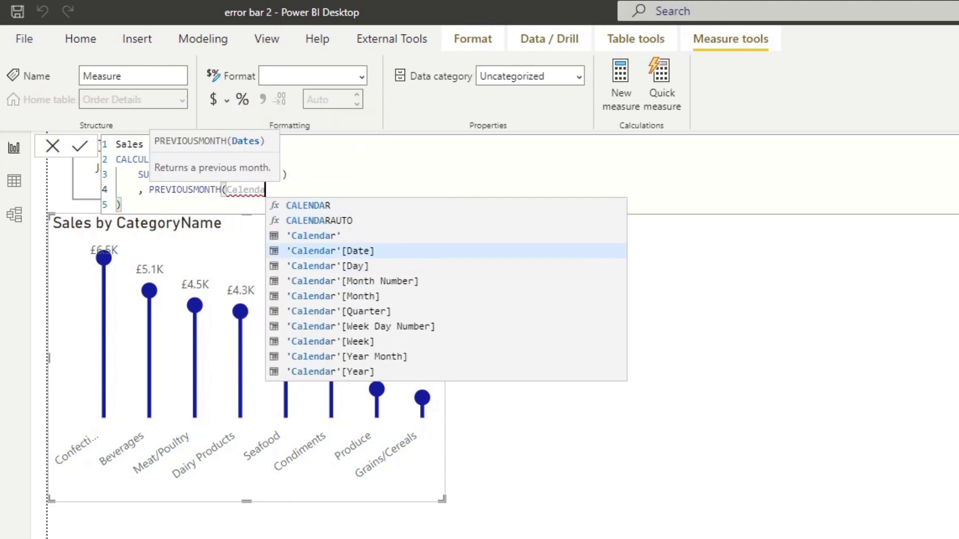
key("Tab")
type(")")
key("Down")
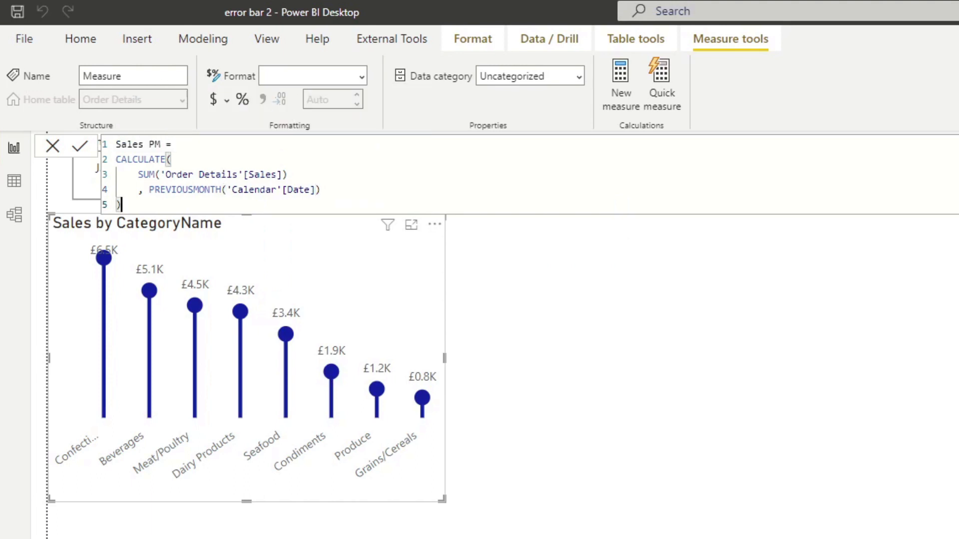
key("Up")
key("Down")
key("Return")
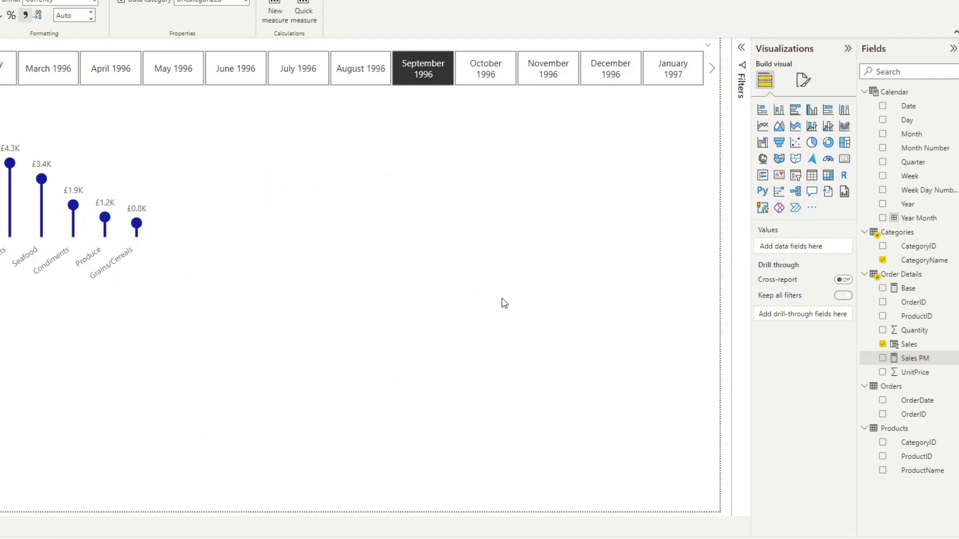
left_click(504, 304)
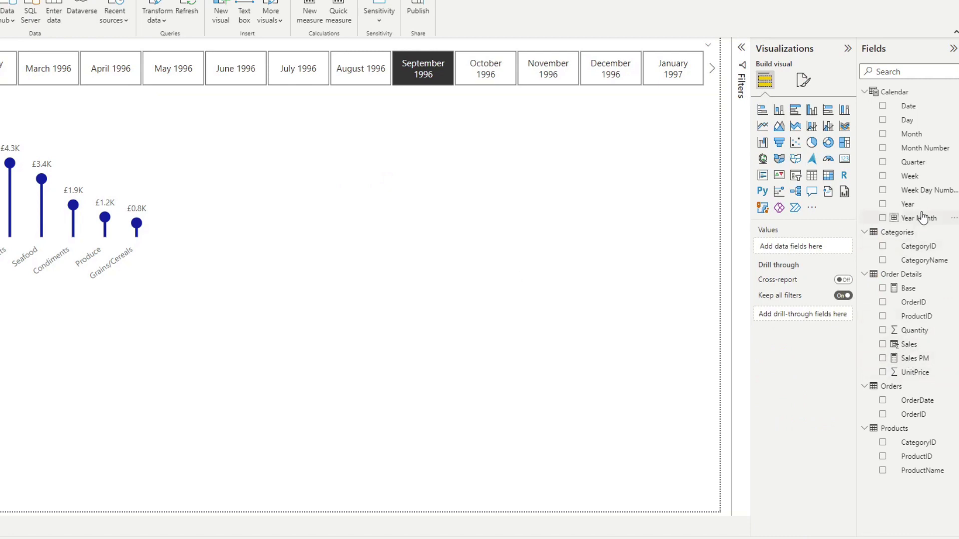
Build a check table of Year Month, Sales and Sales PM, and clear the September 1996 slicer selection.
left_click_drag(918, 218, 374, 197)
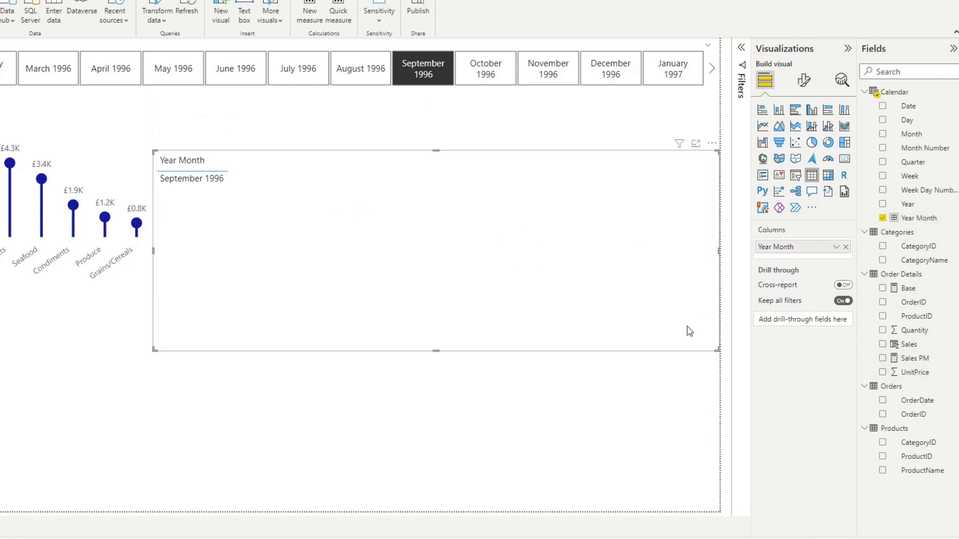
left_click_drag(914, 359, 370, 289)
left_click_drag(905, 348, 452, 272)
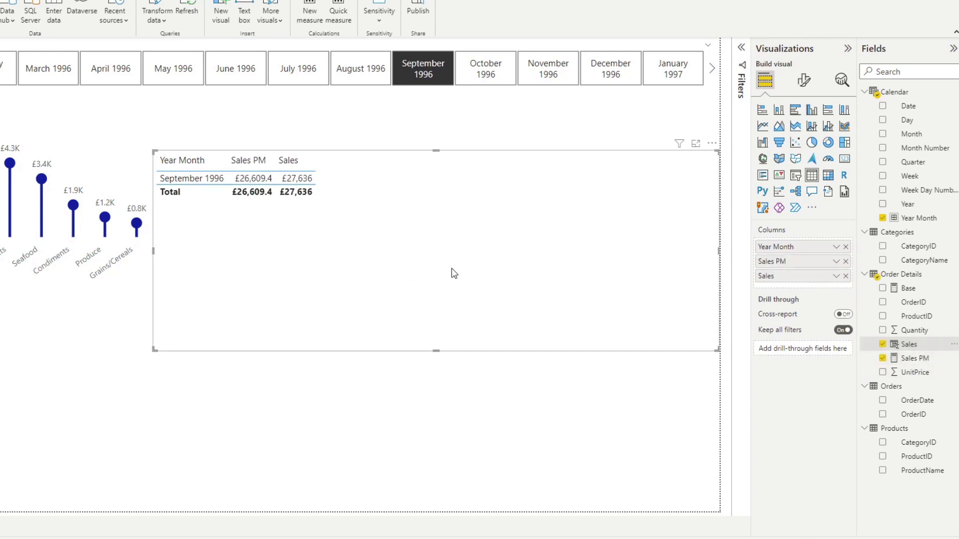
left_click_drag(792, 278, 788, 262)
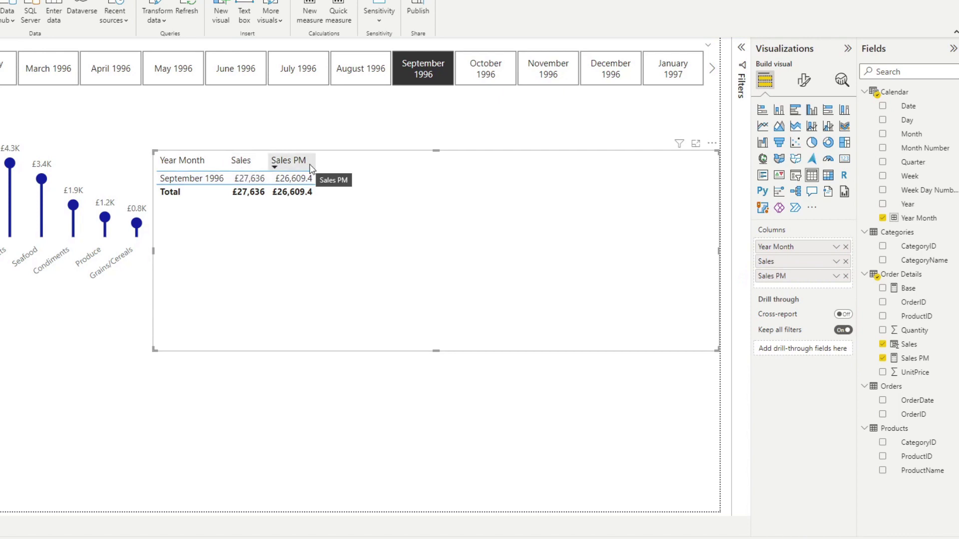
left_click(424, 81)
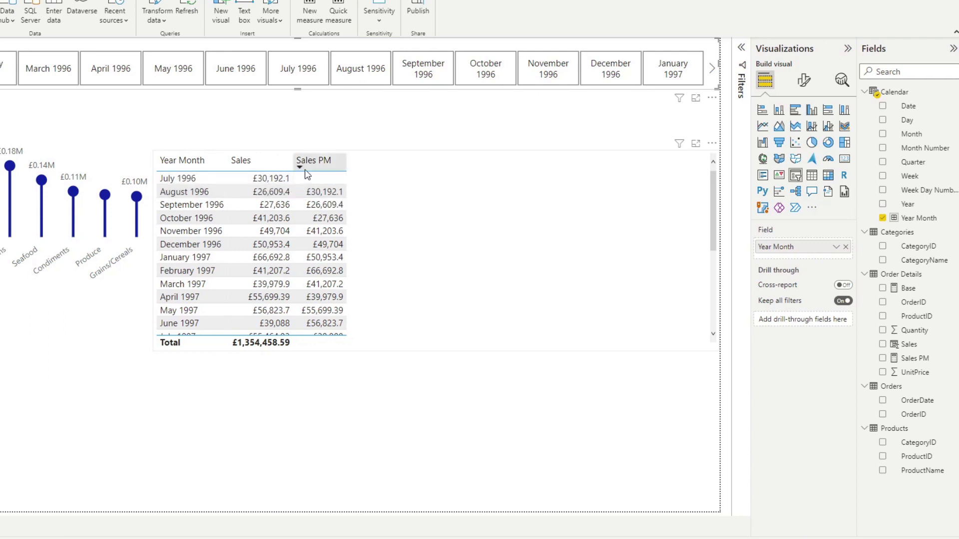
Delete the check table and make the lollipop chart taller.
left_click(409, 192)
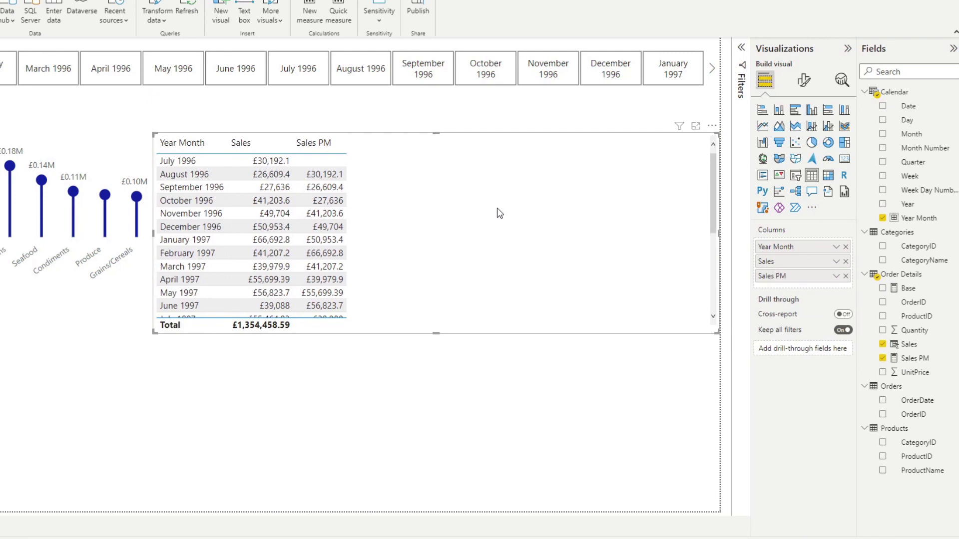
key("Delete")
left_click(119, 121)
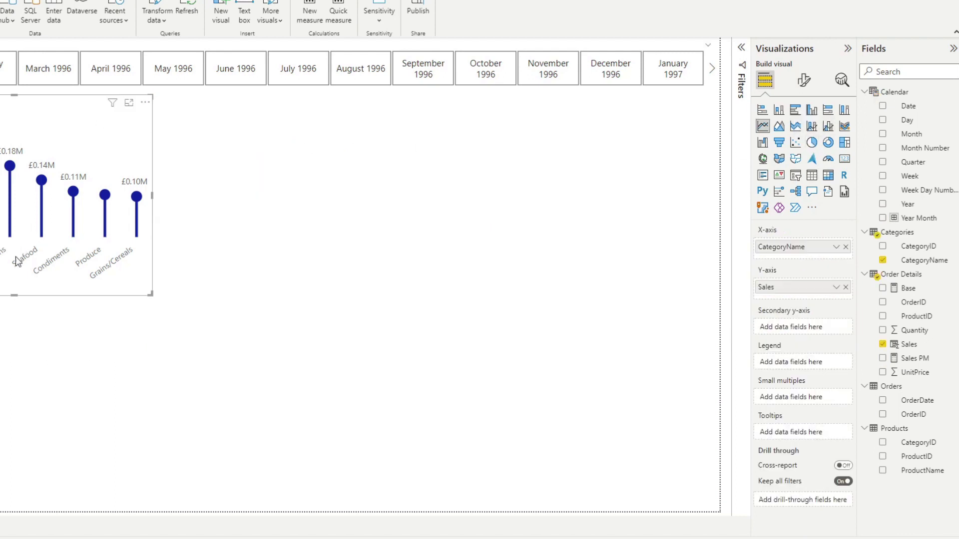
left_click_drag(14, 295, 15, 316)
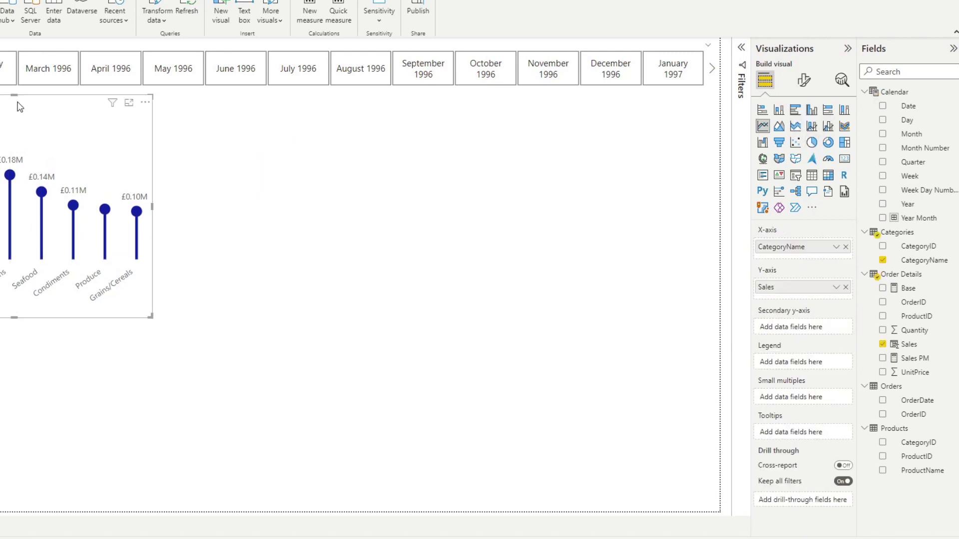
Nudge the lollipop chart right and paste a duplicate of it.
left_click_drag(20, 107, 465, 113)
key("ctrl+c")
key("ctrl+v")
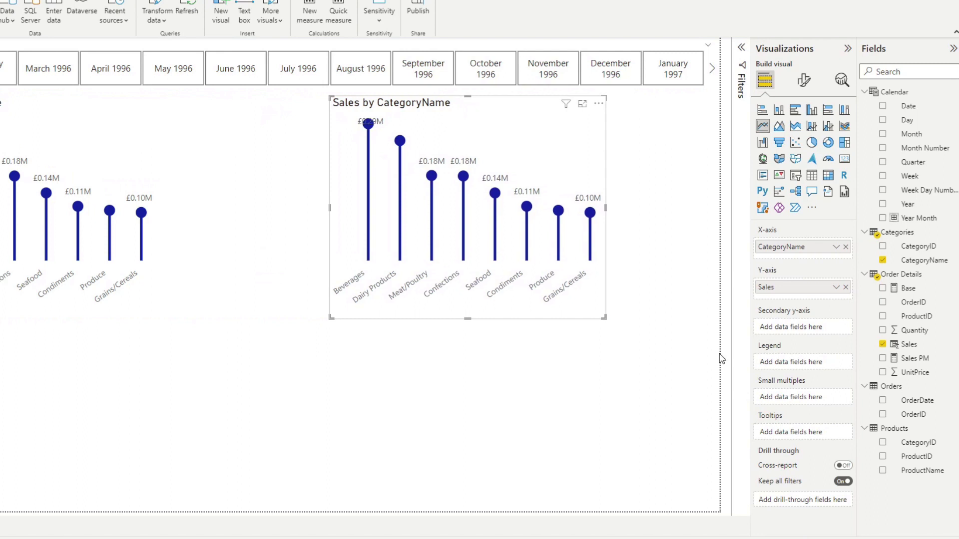
In Analytics > Error bars, replace Base with Sales PM as the lower bound.
left_click(804, 80)
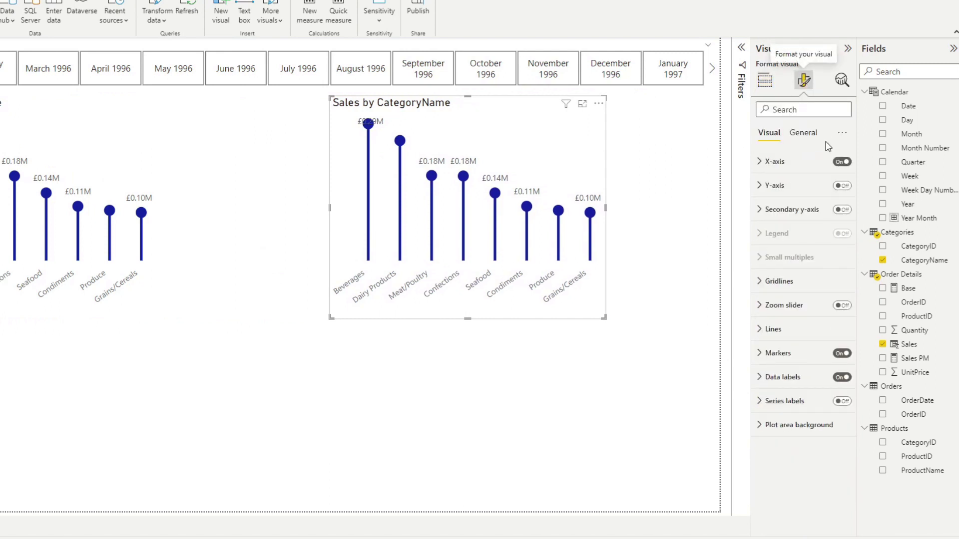
left_click(842, 80)
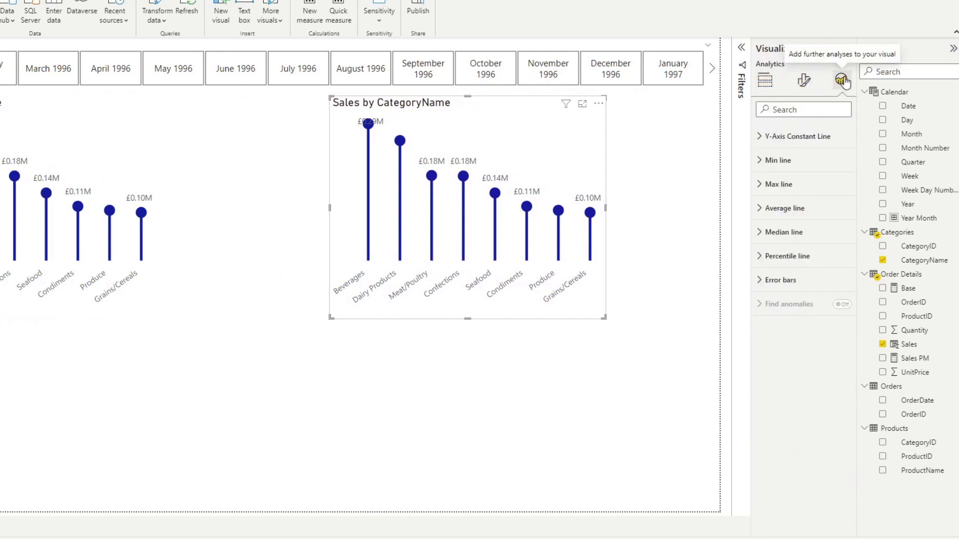
left_click(783, 280)
scroll(788, 300, "down", 2)
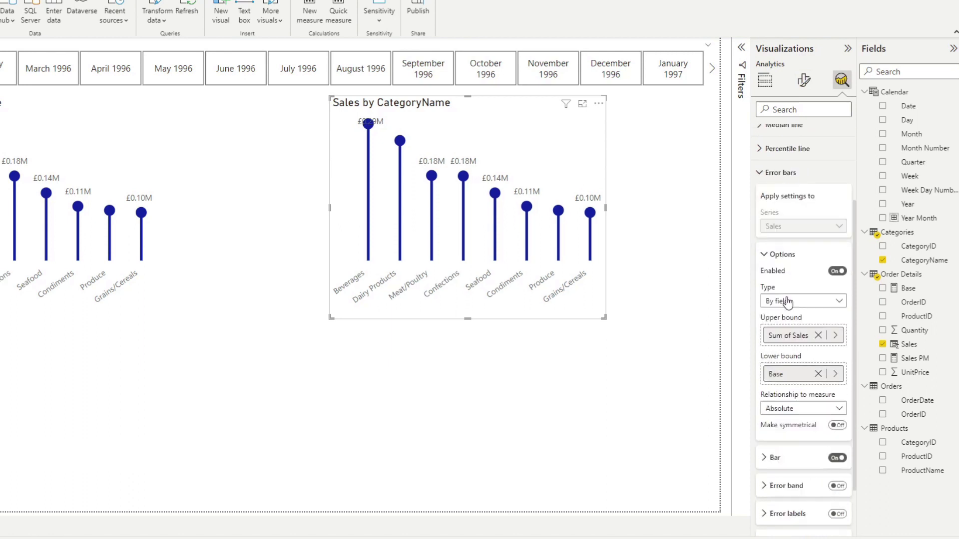
scroll(788, 301, "down", 1)
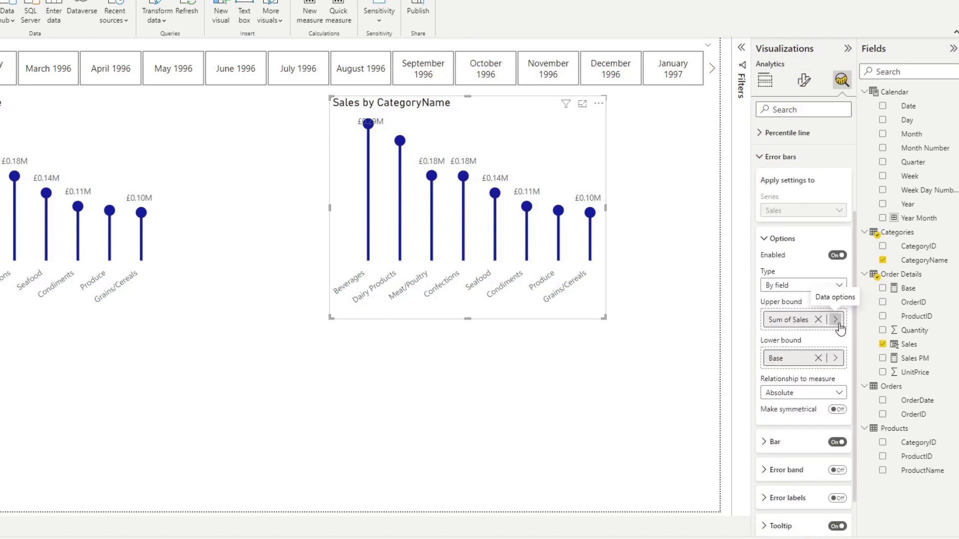
left_click(818, 358)
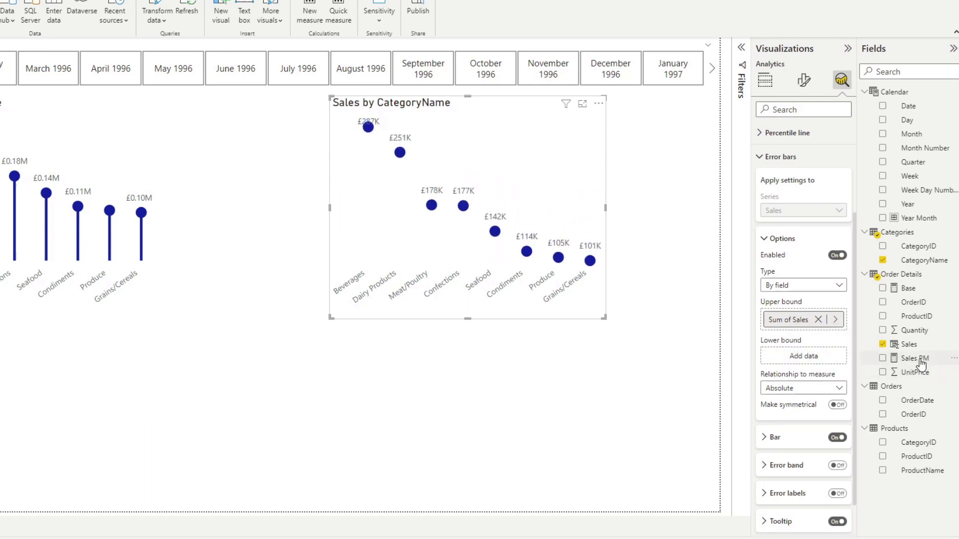
left_click_drag(809, 363, 808, 363)
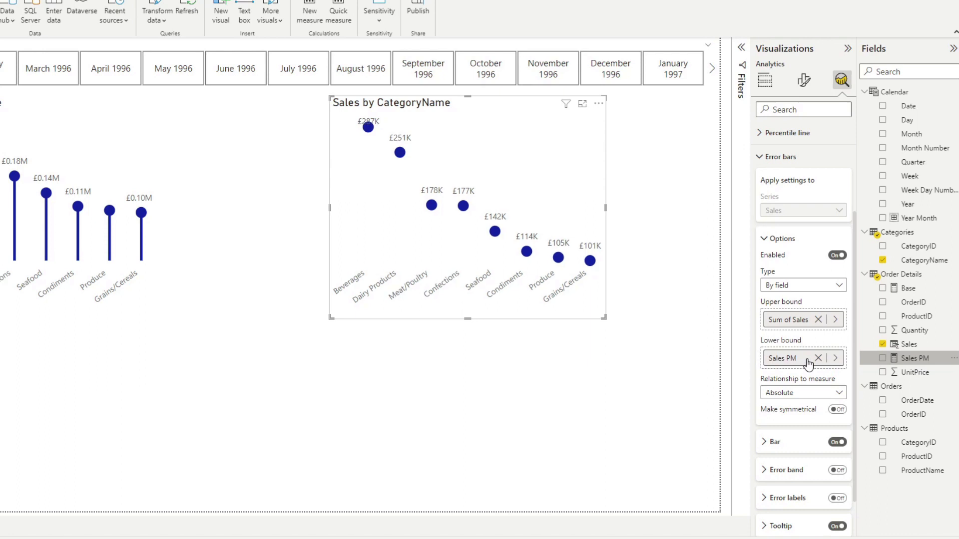
Filter the report to August 1996 and select the Sales by CategoryName chart.
left_click(372, 81)
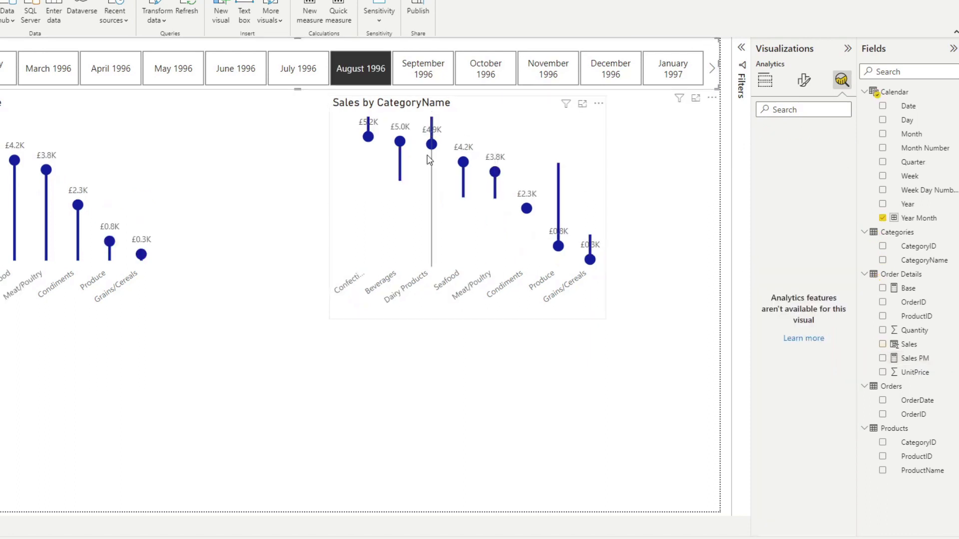
left_click(804, 83)
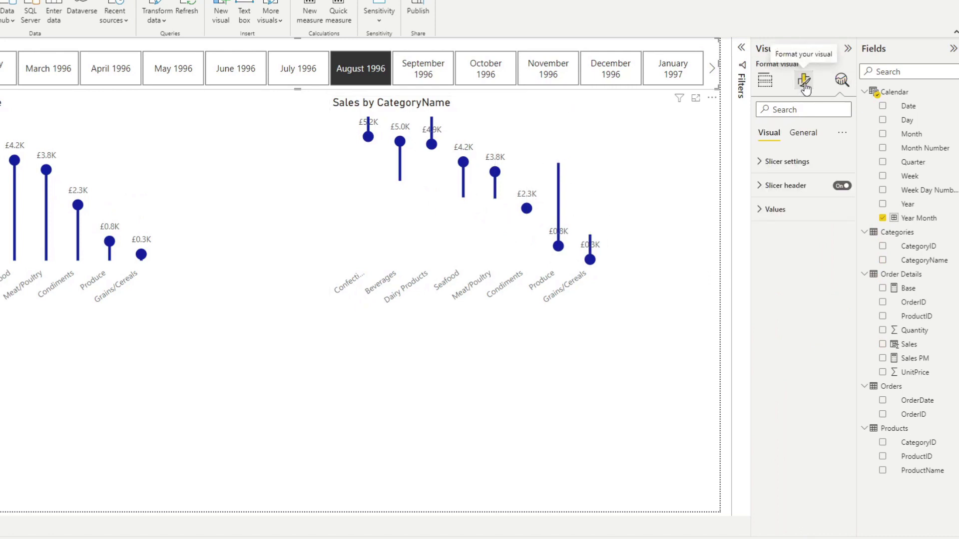
left_click(841, 80)
left_click(544, 118)
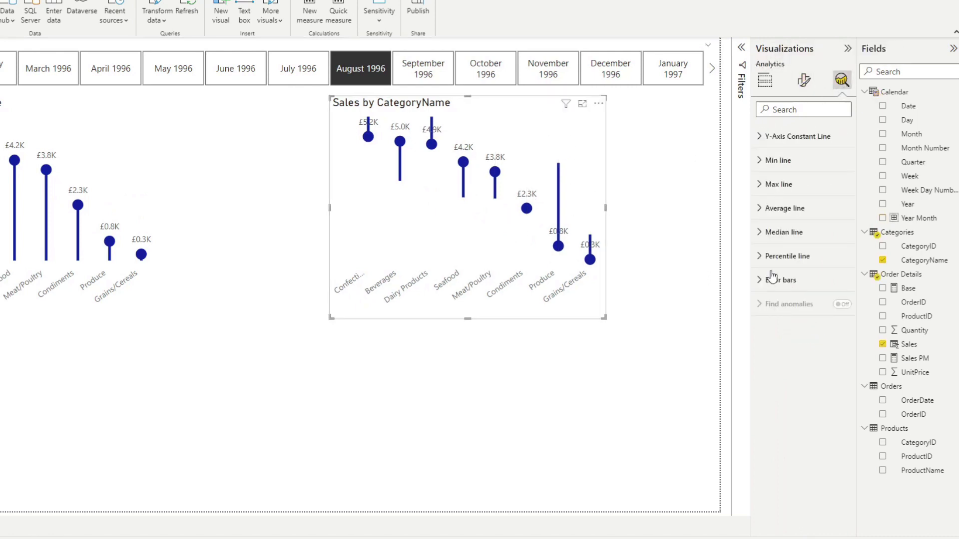
Give the error bar ends circle markers.
left_click(779, 280)
scroll(822, 439, "down", 3)
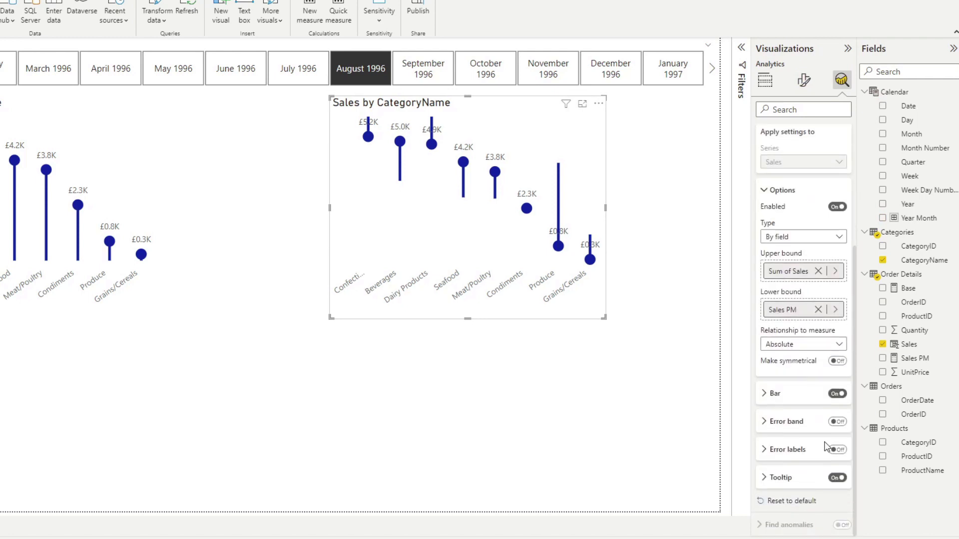
left_click(787, 394)
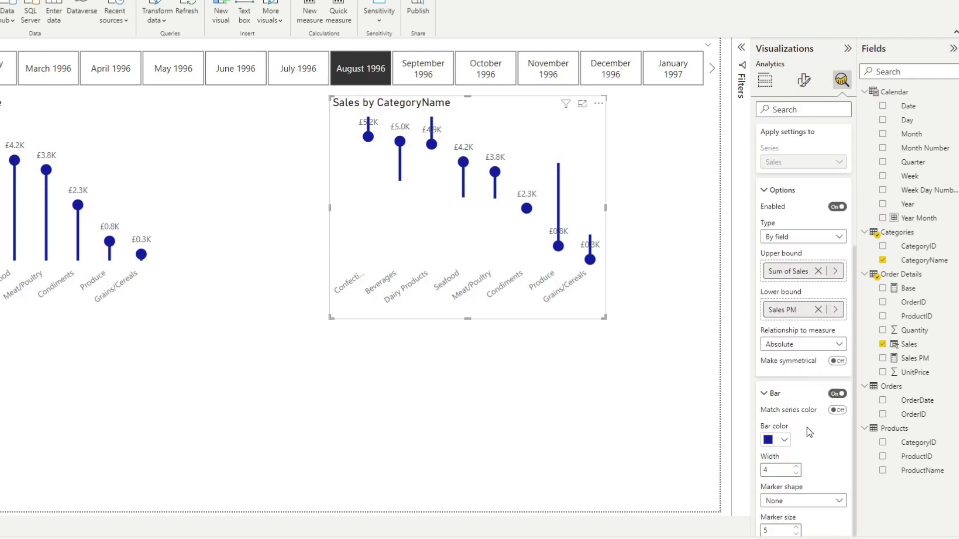
scroll(810, 432, "down", 3)
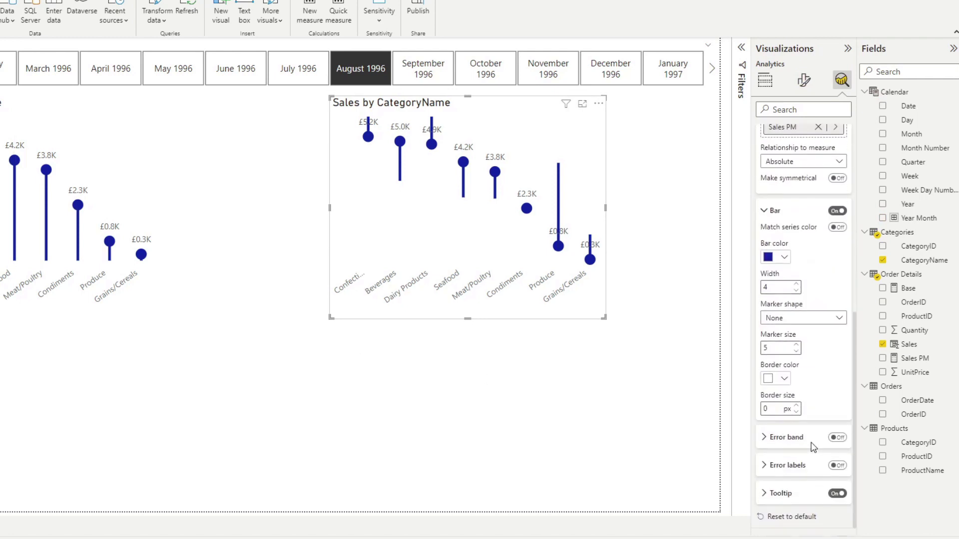
left_click(803, 317)
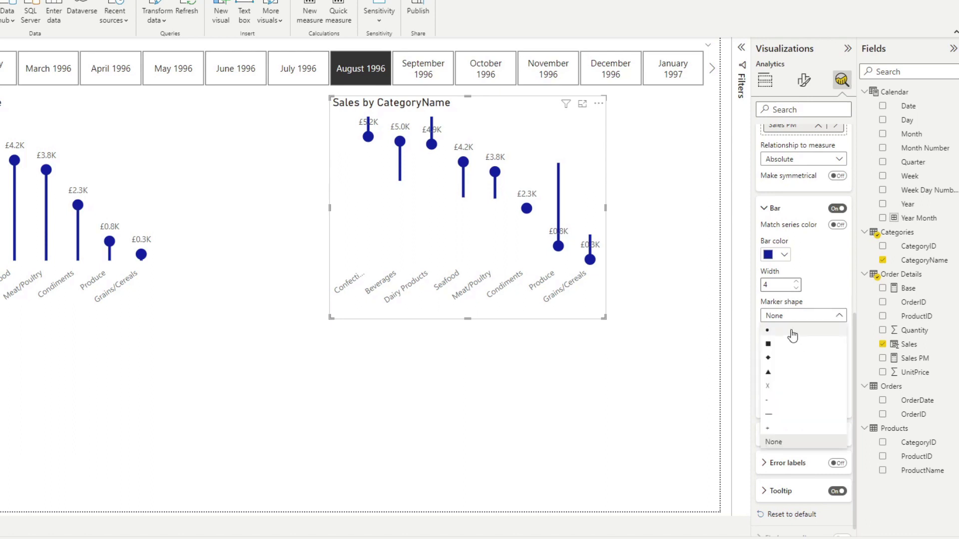
left_click(792, 335)
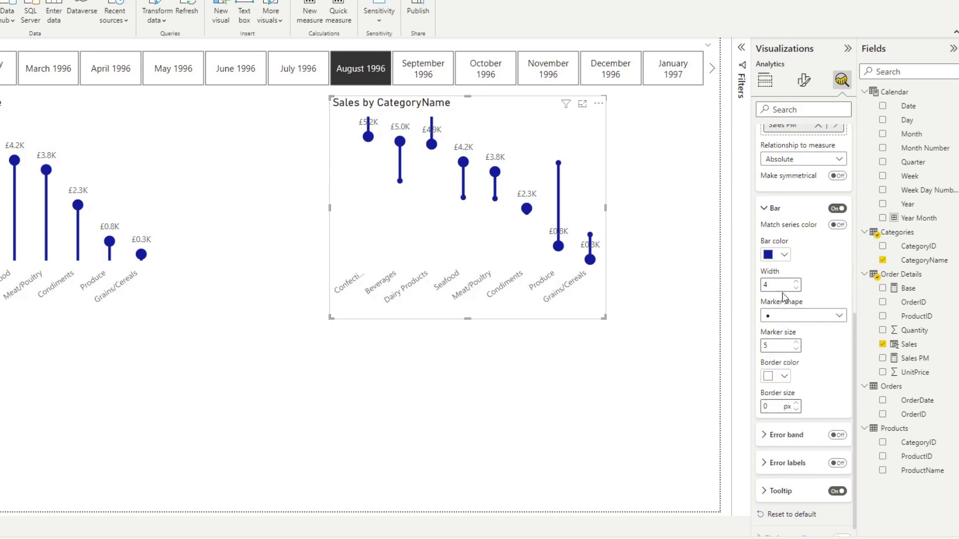
Set the error bars to width 4, marker size 10 and grey bar colour.
left_click(796, 282)
left_click(796, 282)
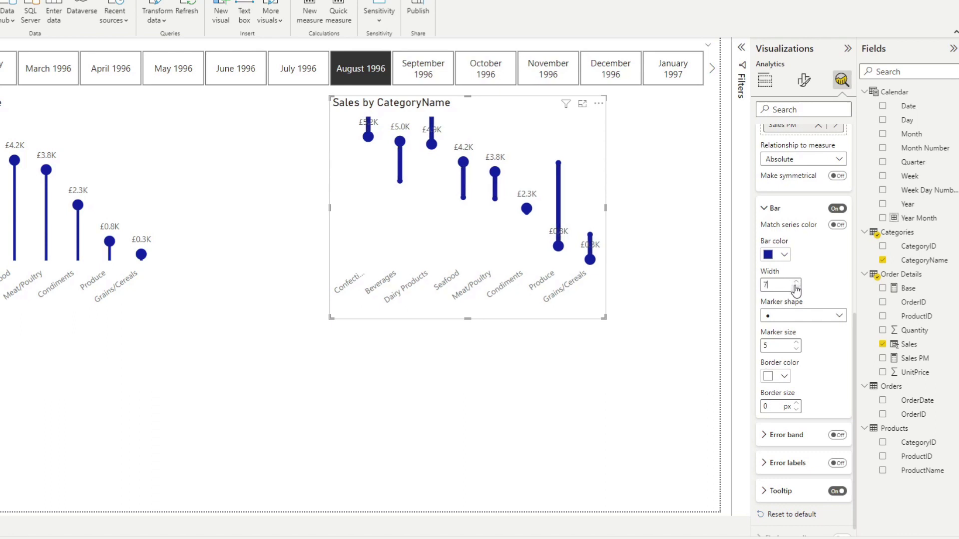
left_click(796, 289)
left_click(796, 288)
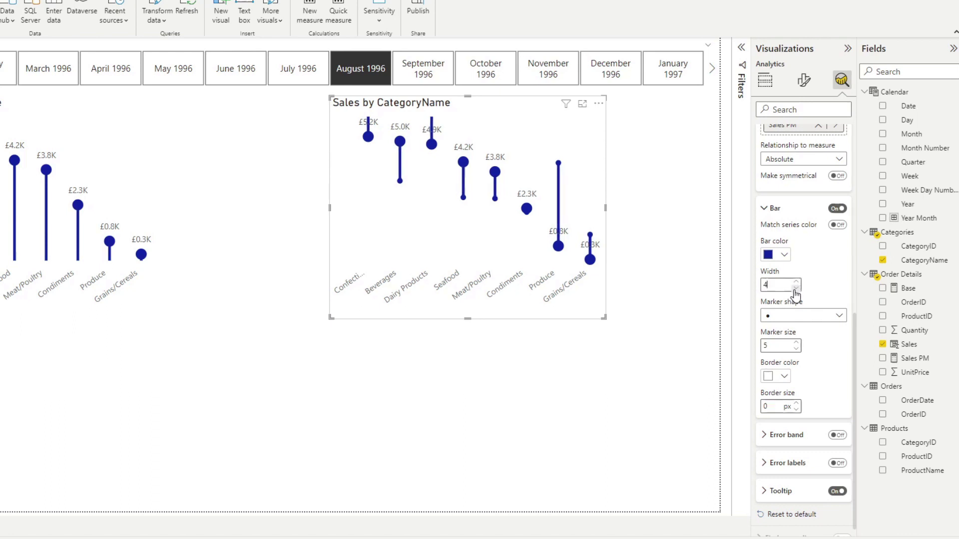
left_click(796, 342)
left_click(796, 342)
left_click(796, 343)
left_click(795, 343)
left_click(796, 342)
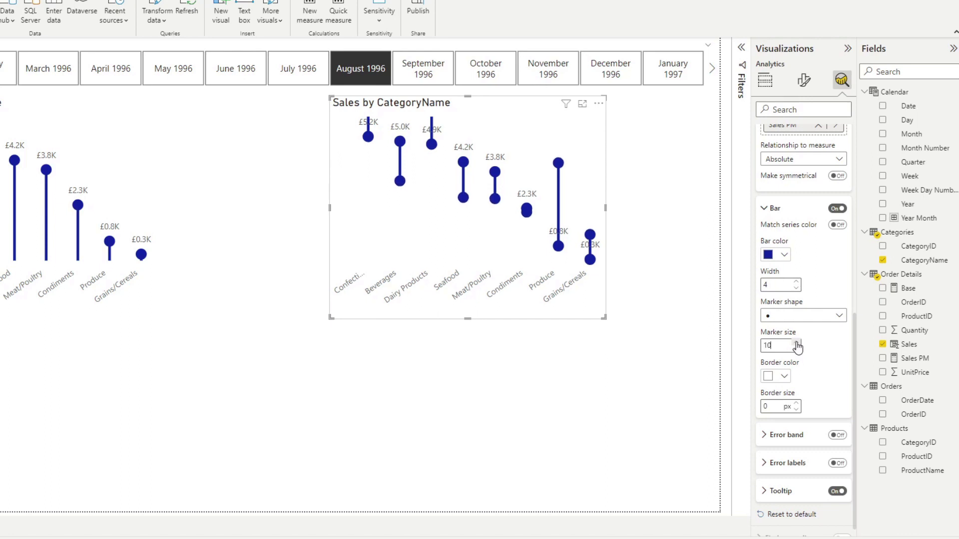
left_click(784, 255)
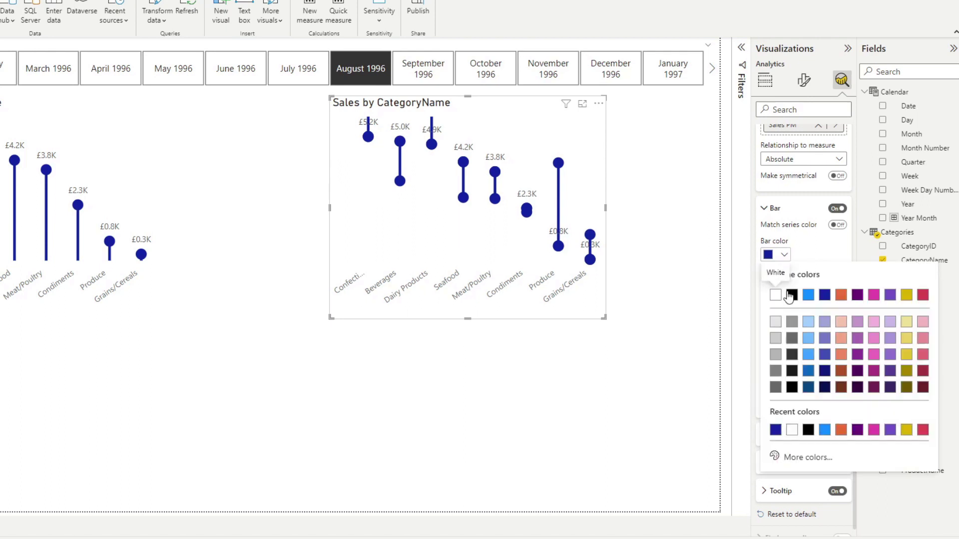
left_click(792, 323)
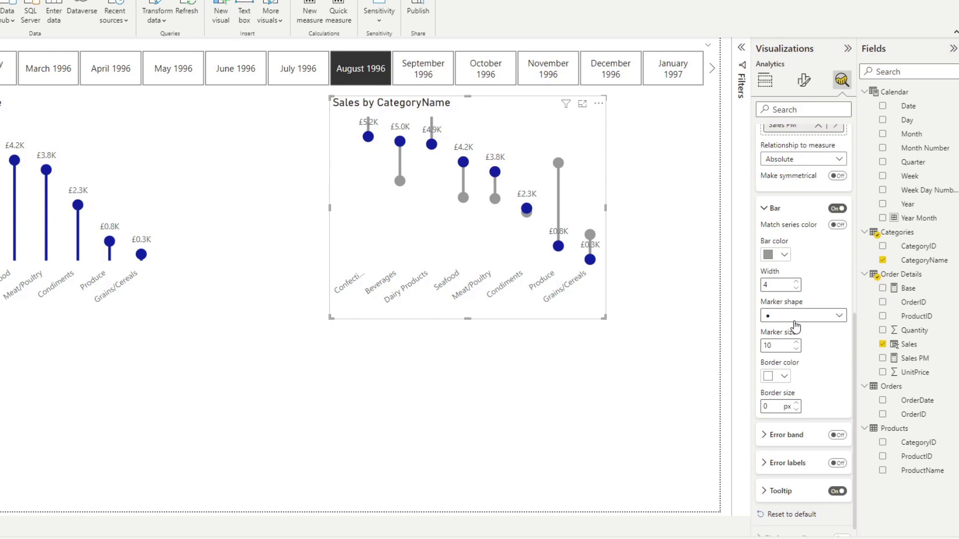
scroll(798, 299, "up", 3)
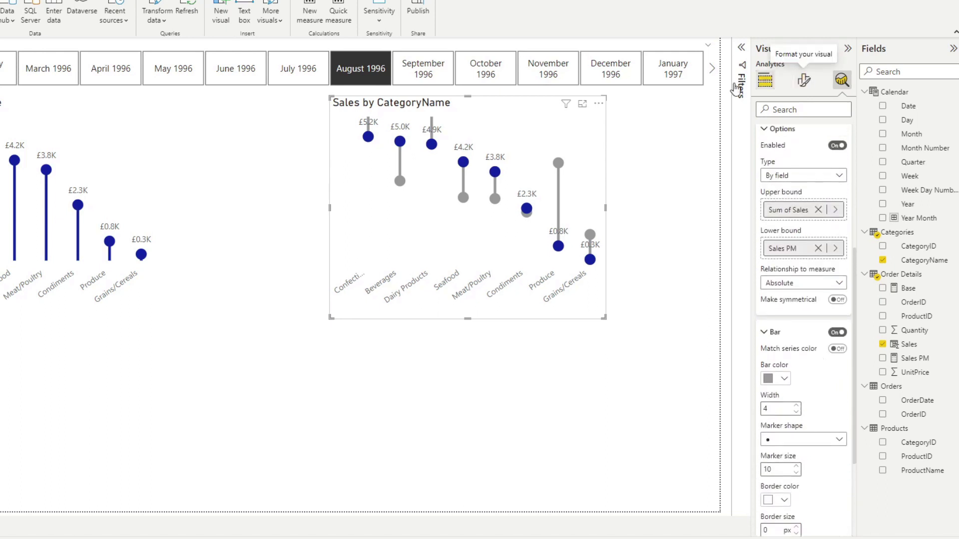
Move the dumbbell chart right, check September 1996, then return the filter to August 1996.
left_click_drag(460, 105, 548, 105)
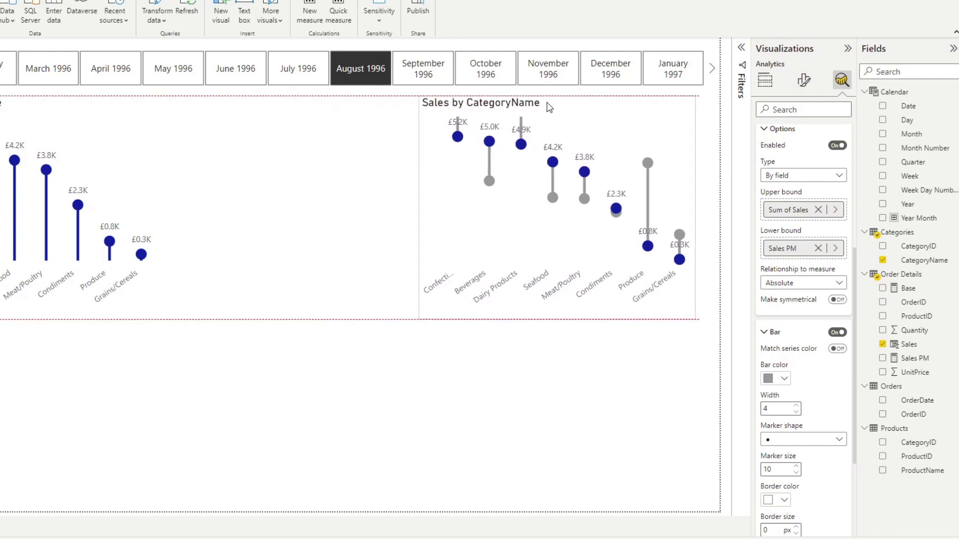
left_click(423, 68)
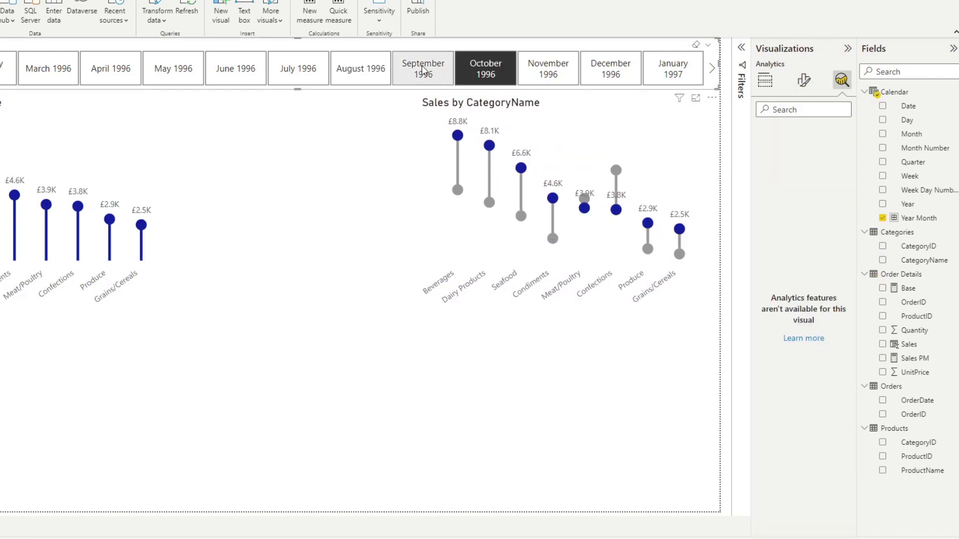
left_click(370, 76)
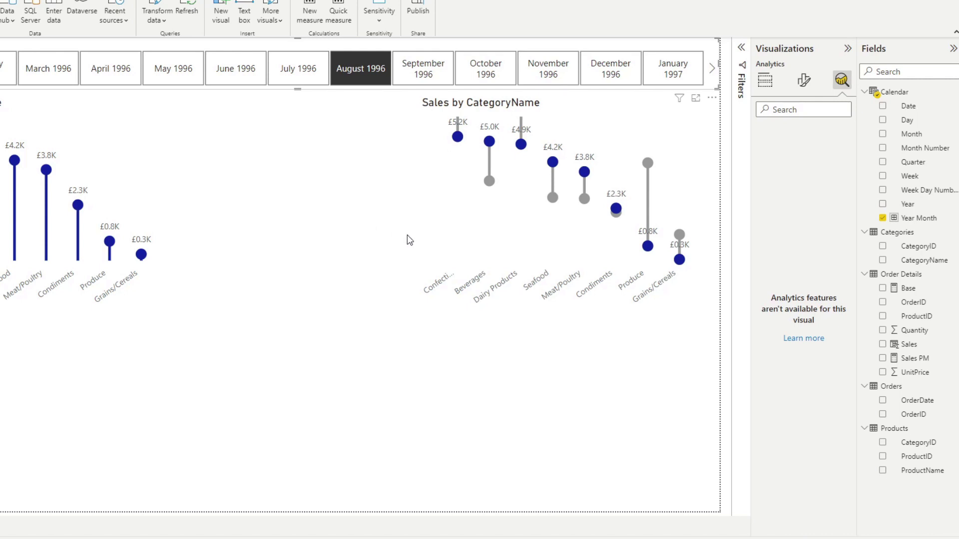
Turn off the dumbbell chart's data labels and switch its Y-axis on.
left_click(475, 242)
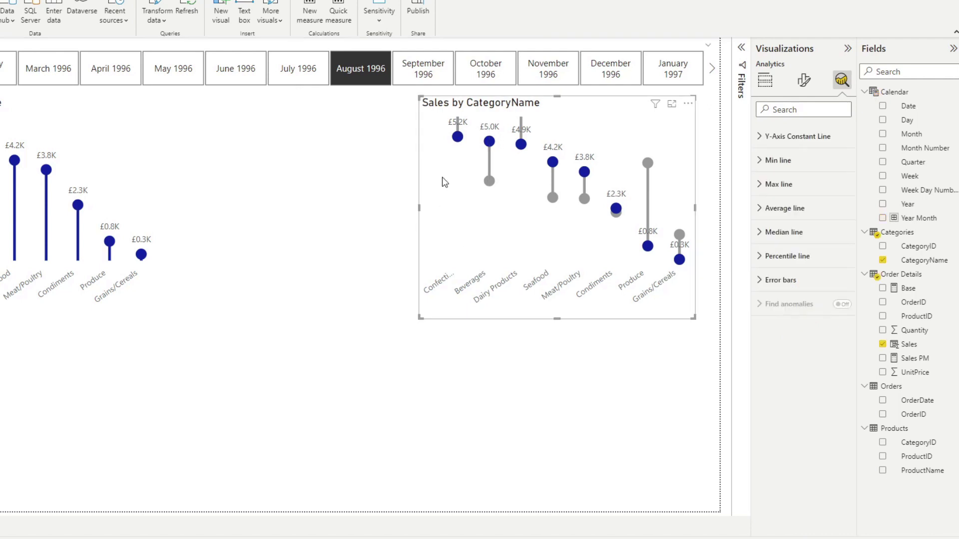
left_click(803, 80)
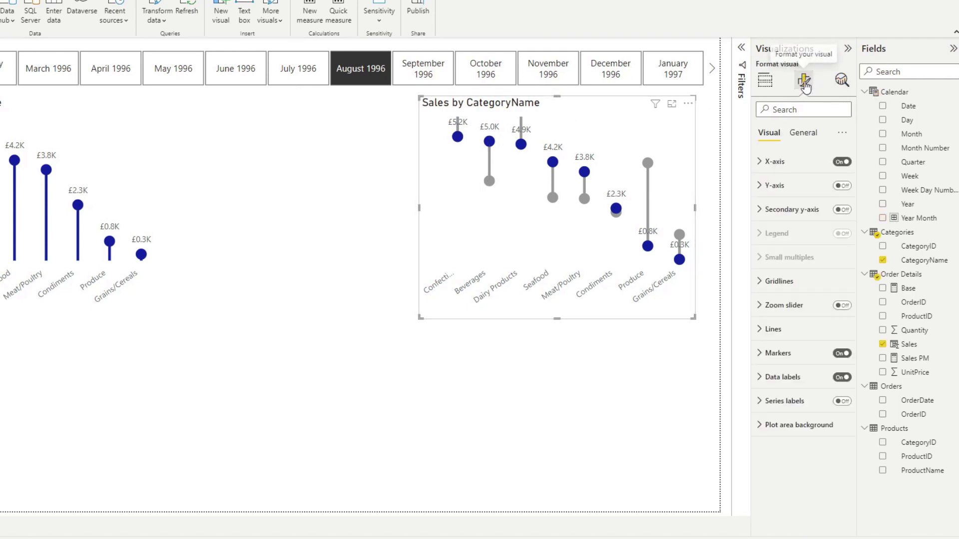
left_click(842, 377)
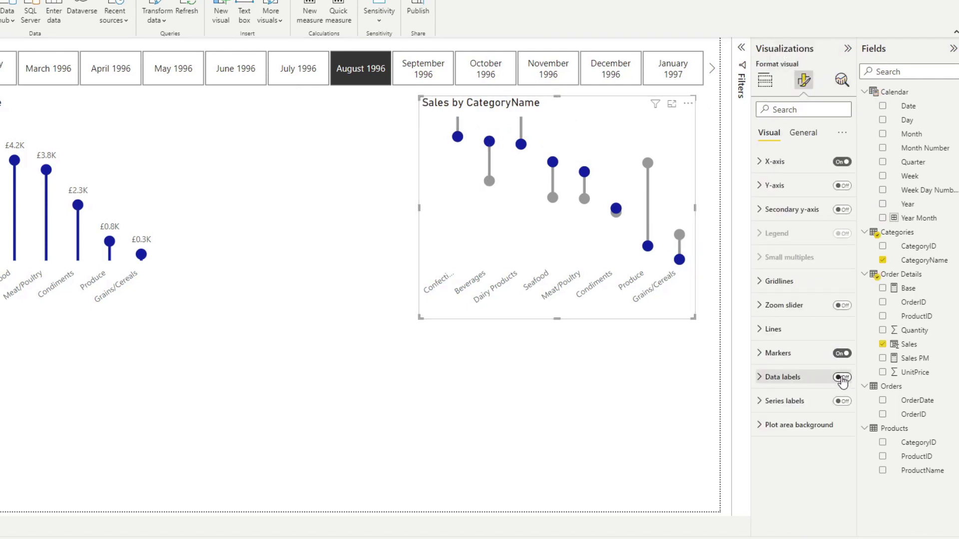
left_click(842, 186)
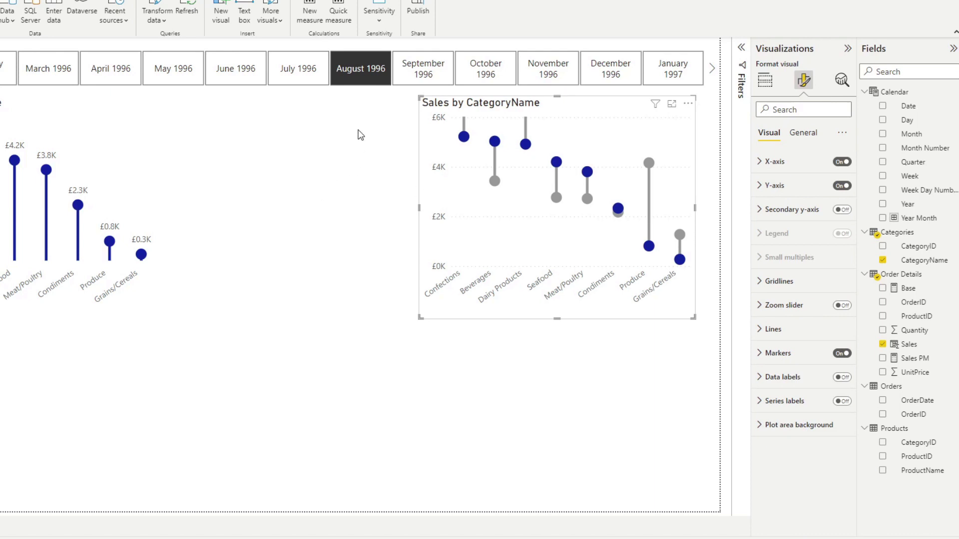
Paste a copy of the lollipop chart at the lower right and rearrange the charts on the page.
left_click(100, 124)
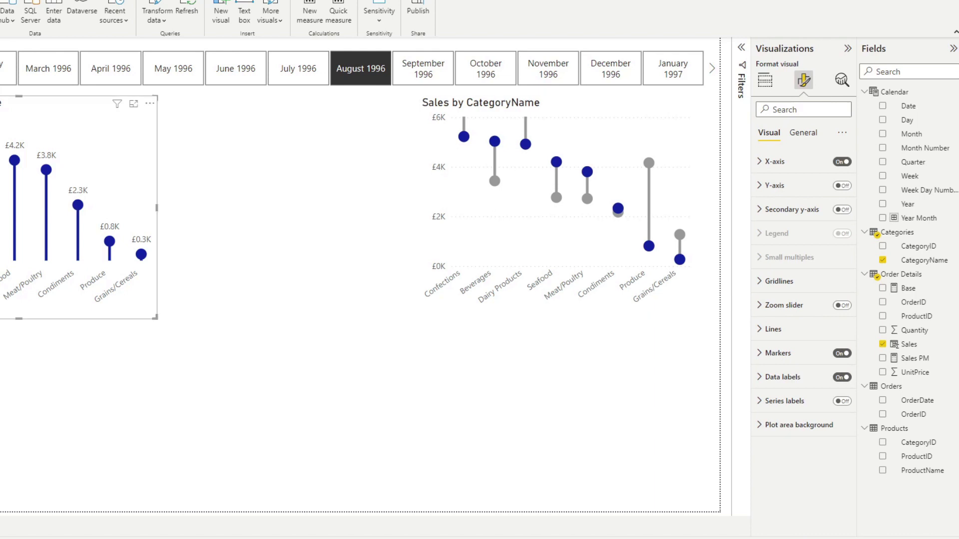
key("ctrl+v")
left_click_drag(118, 161, 574, 323)
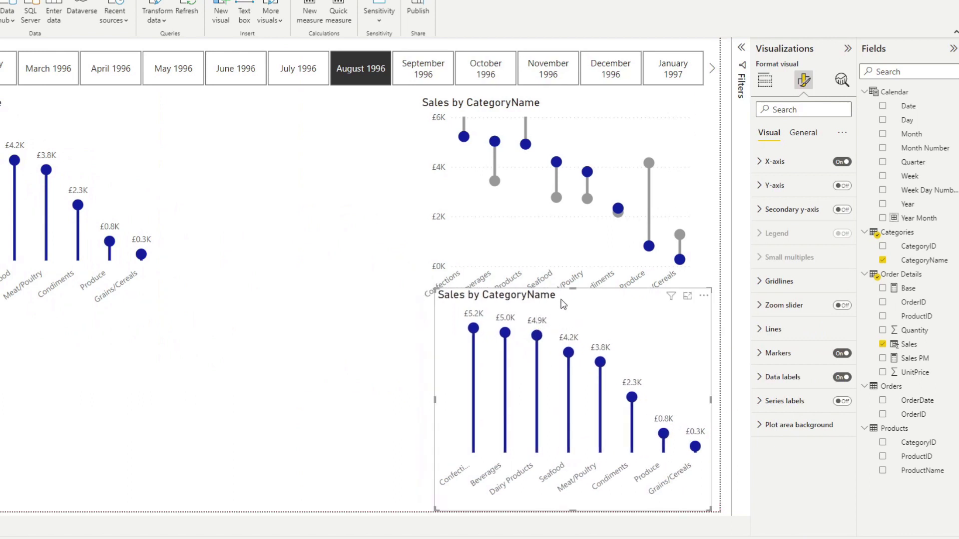
mouse_move(573, 288)
left_mouse_down()
mouse_move(574, 310)
mouse_move(574, 284)
left_mouse_up()
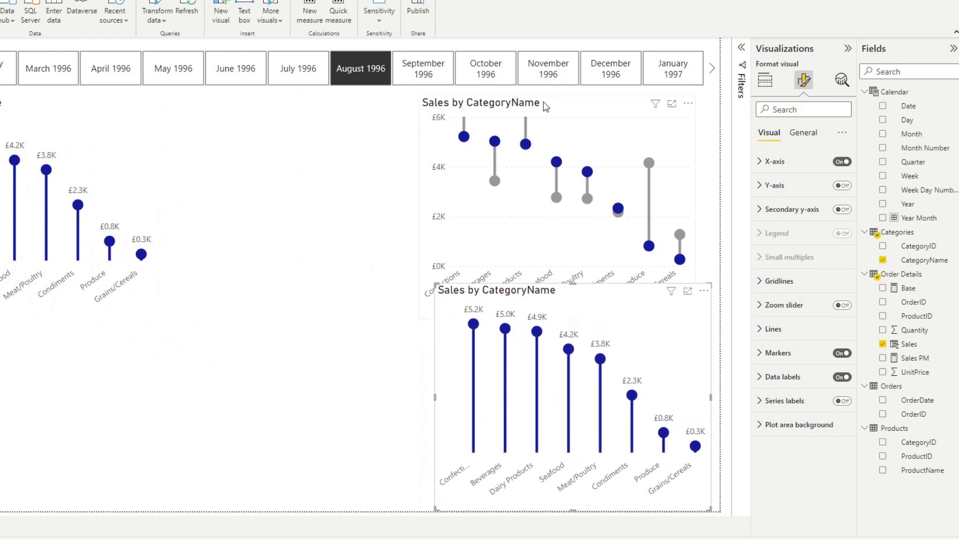
left_click_drag(541, 102, 21, 325)
left_click_drag(445, 299, 379, 188)
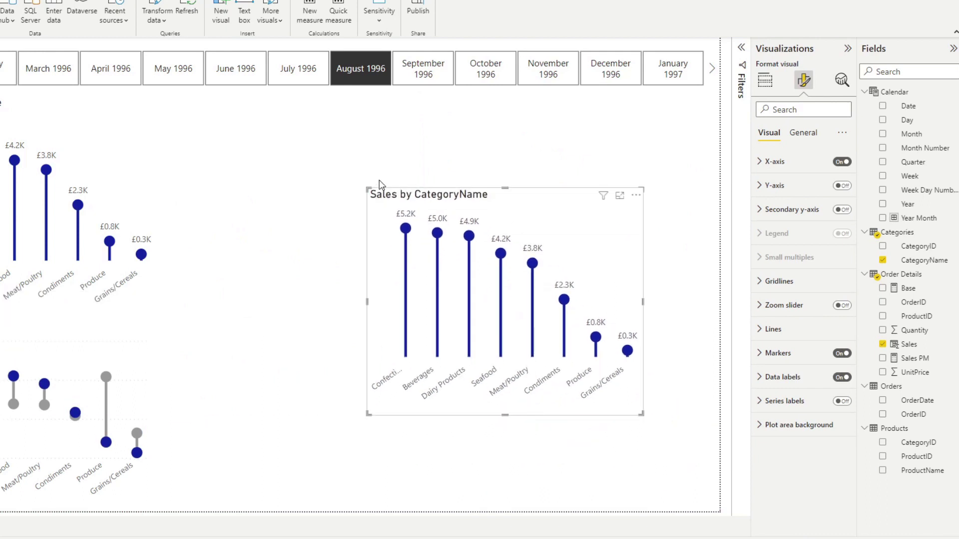
Turn the chart into a clustered column chart showing Sales PM instead of Sales.
left_click(774, 89)
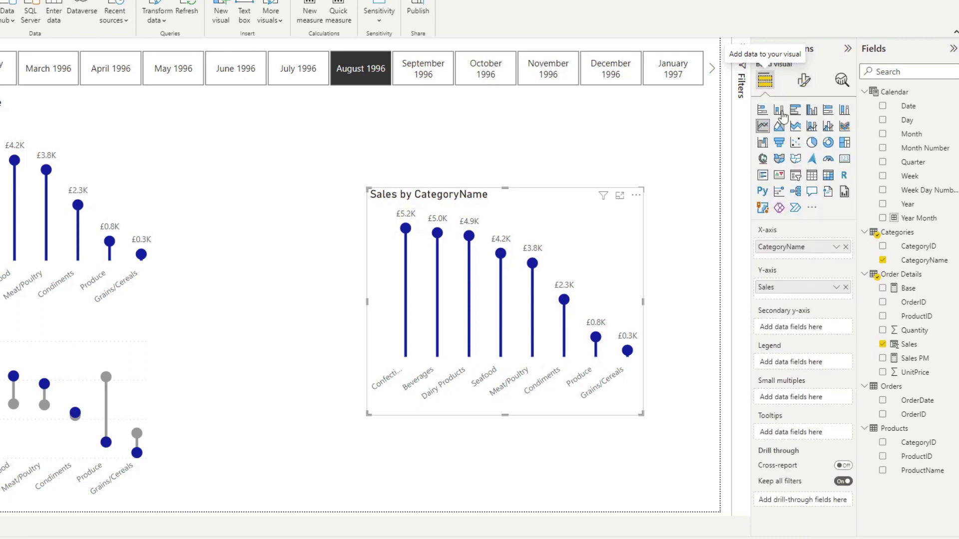
left_click(814, 113)
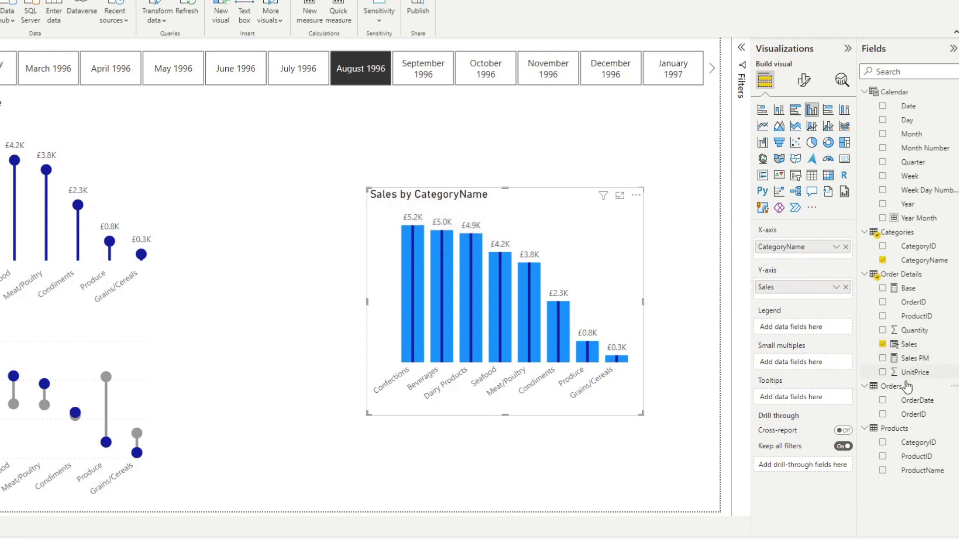
left_click_drag(912, 360, 800, 287)
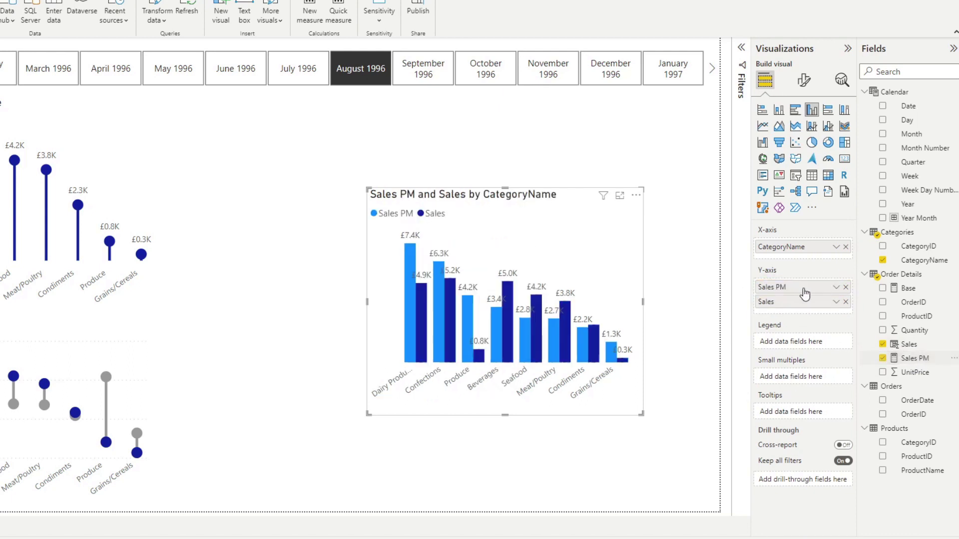
left_click(846, 302)
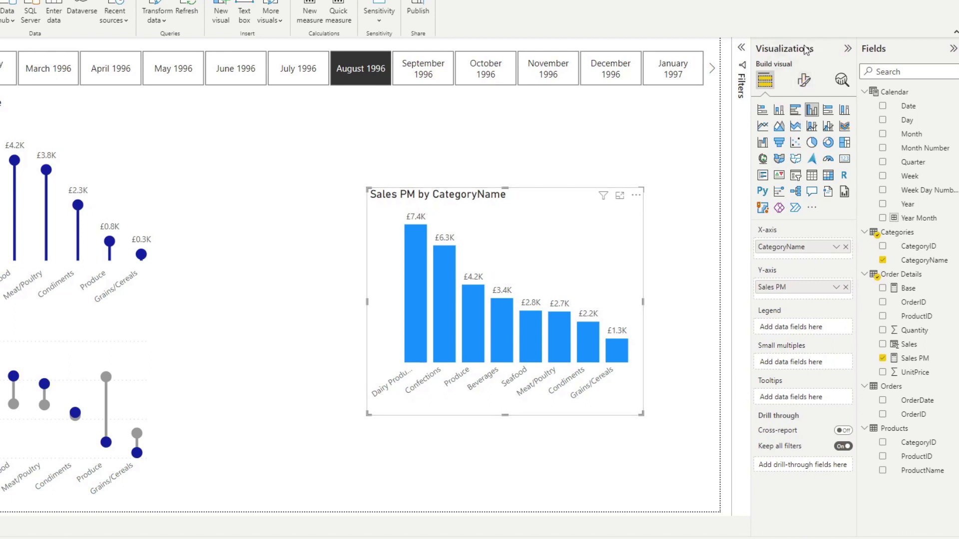
Turn off the column chart's data labels and colour its columns light grey.
left_click(803, 81)
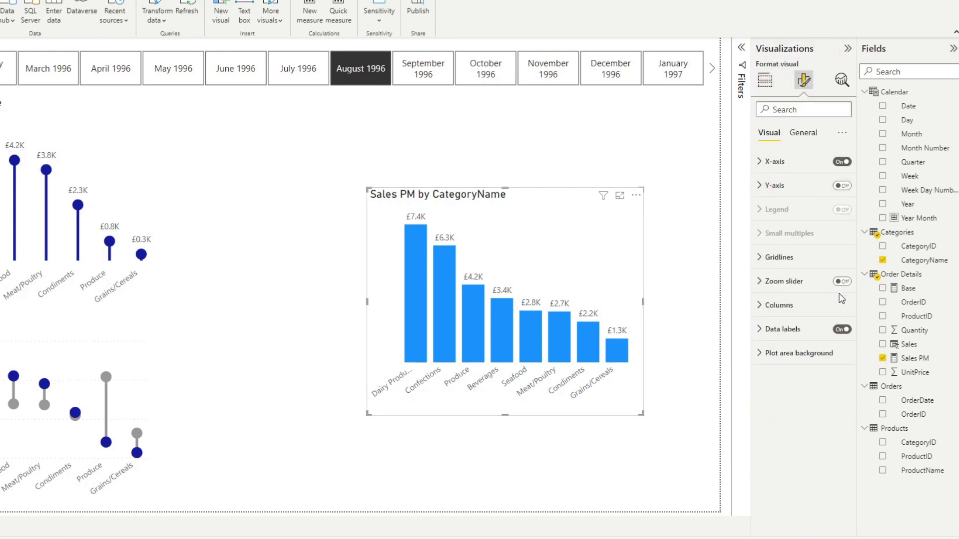
left_click(842, 329)
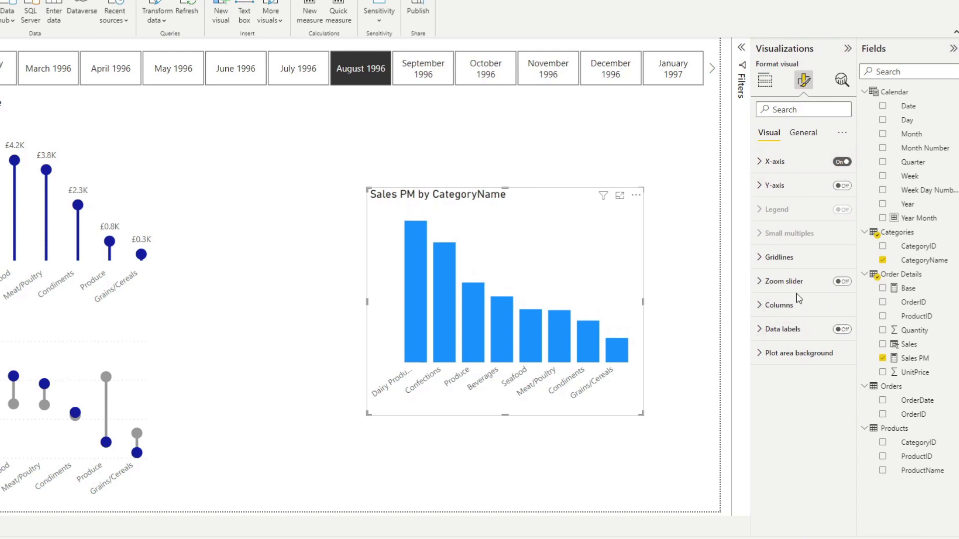
left_click(796, 306)
left_click(784, 359)
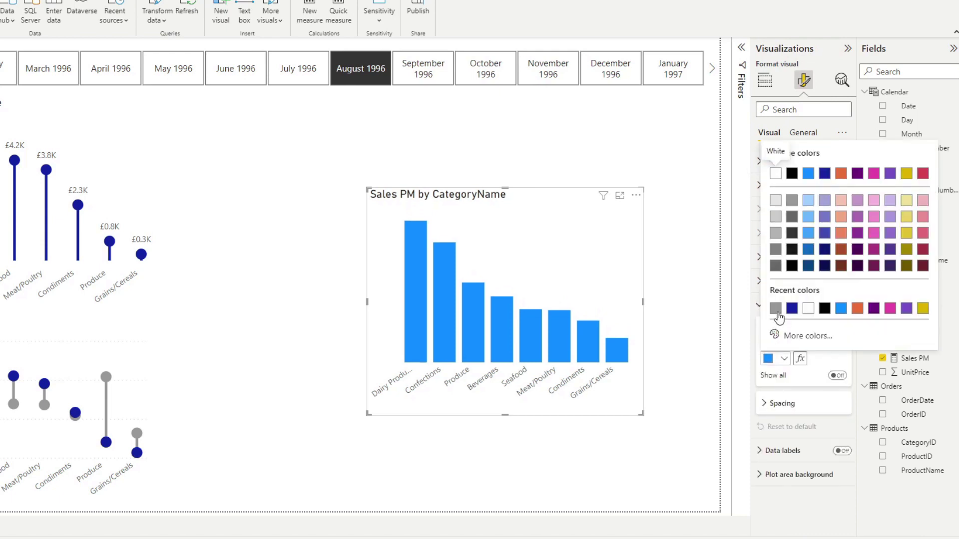
left_click(776, 201)
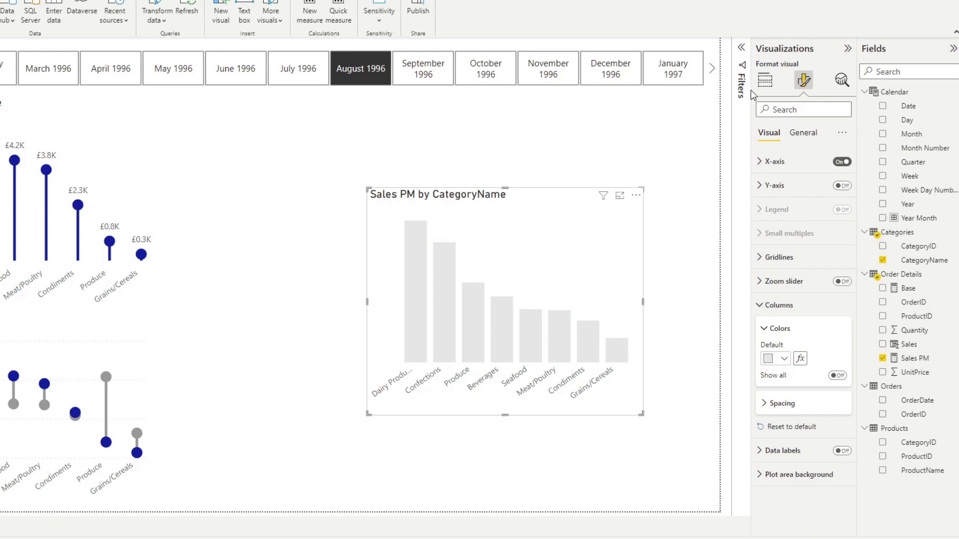
Enable error bars in the column chart's Analytics settings.
left_click(765, 80)
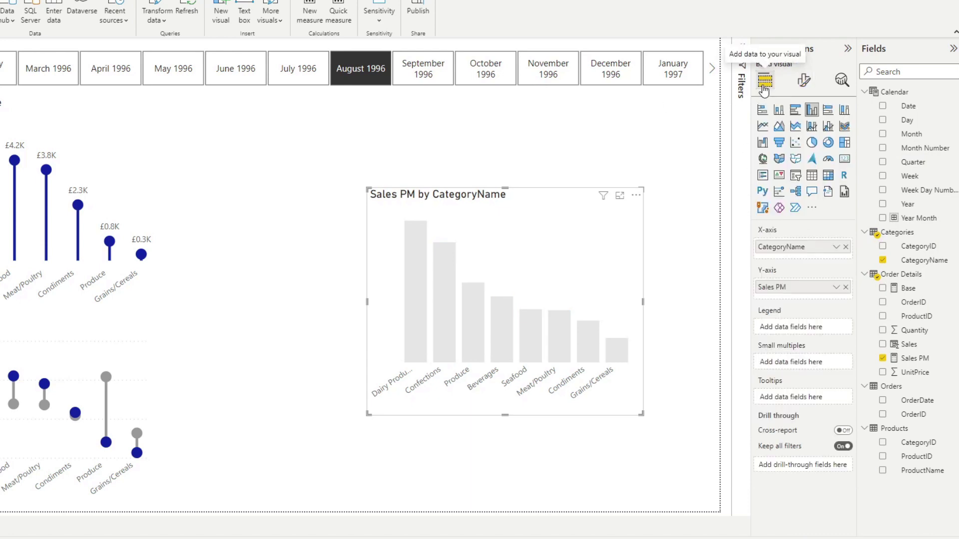
left_click(804, 84)
left_click(842, 82)
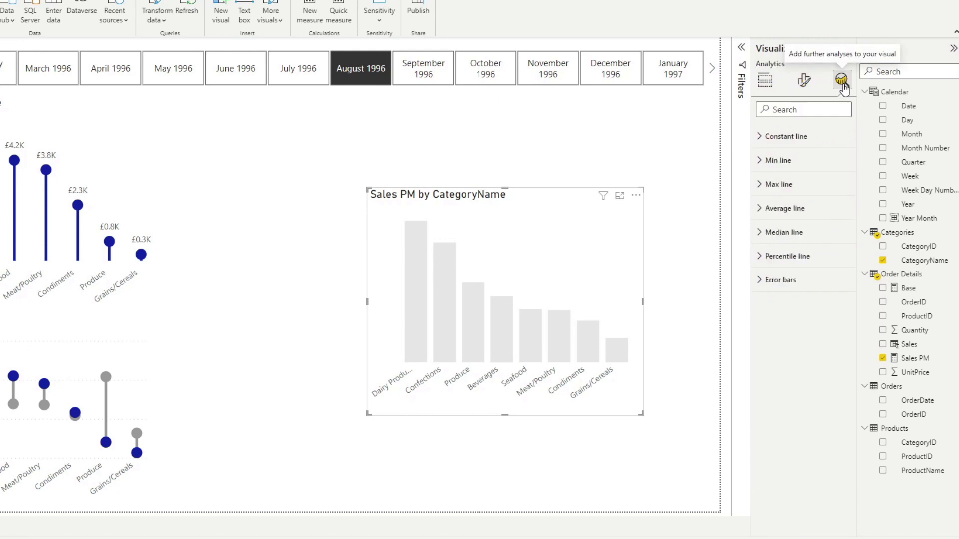
left_click(784, 281)
left_click(837, 378)
scroll(795, 377, "down", 2)
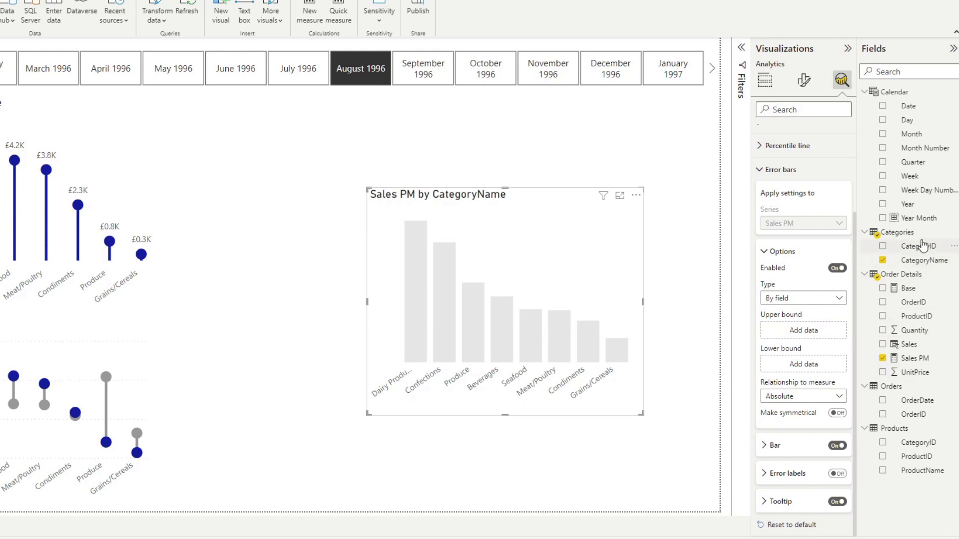
Set the error bars' upper bound to Sales and lower bound to Base.
left_click_drag(909, 345, 806, 332)
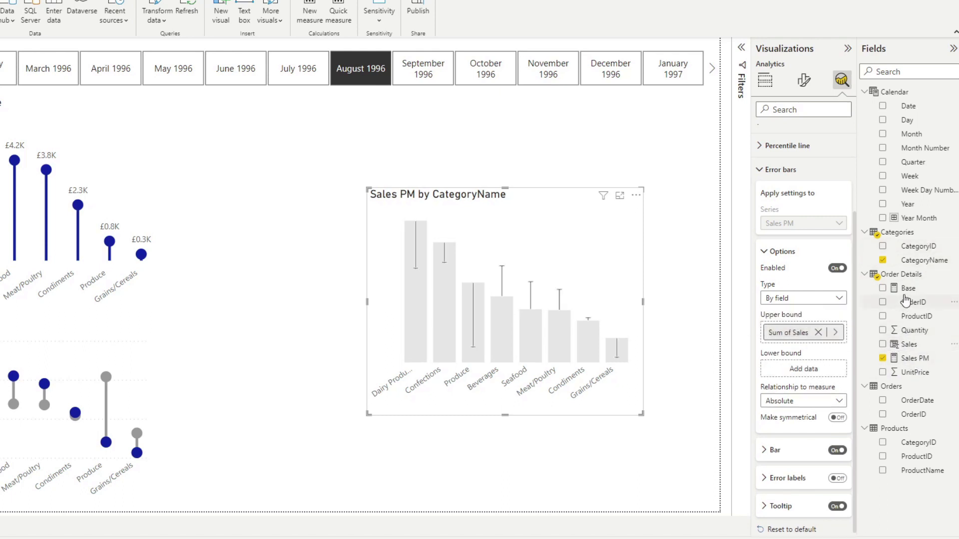
left_click_drag(906, 295, 802, 373)
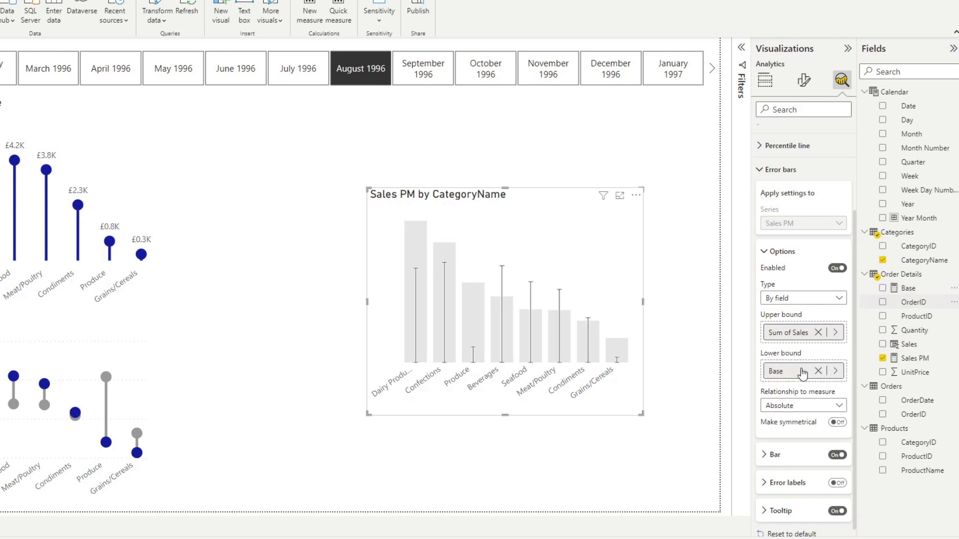
left_click(779, 254)
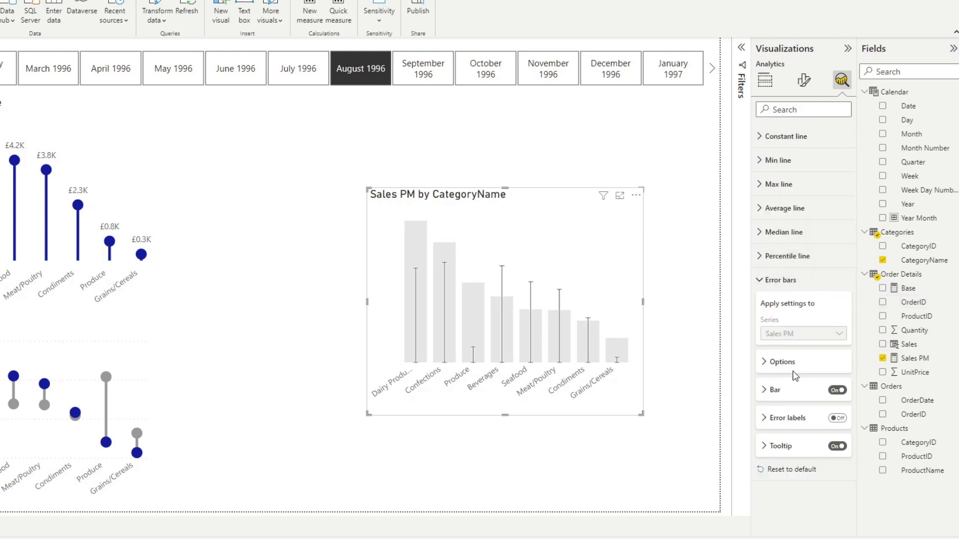
Style the error bars dark blue with marker shape None and width 10.
left_click(785, 391)
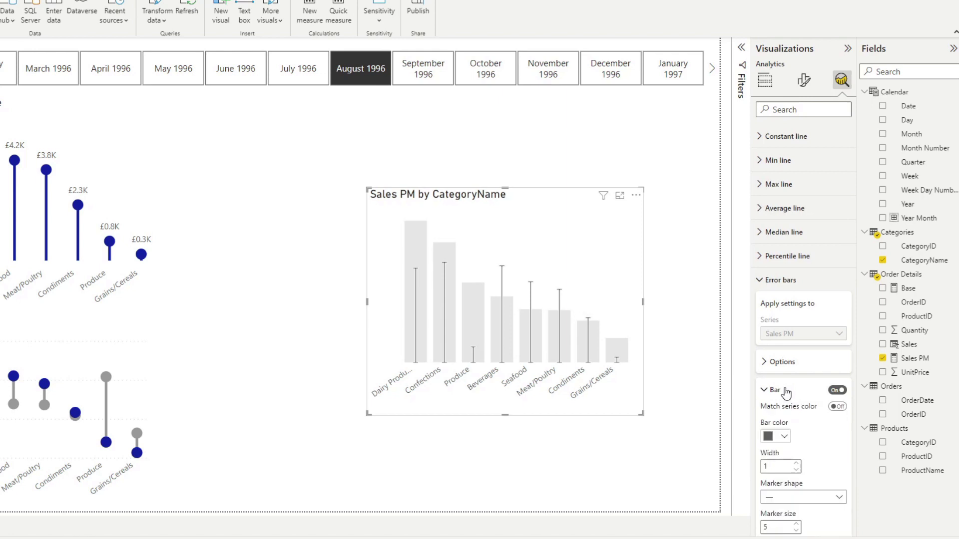
scroll(792, 395, "down", 3)
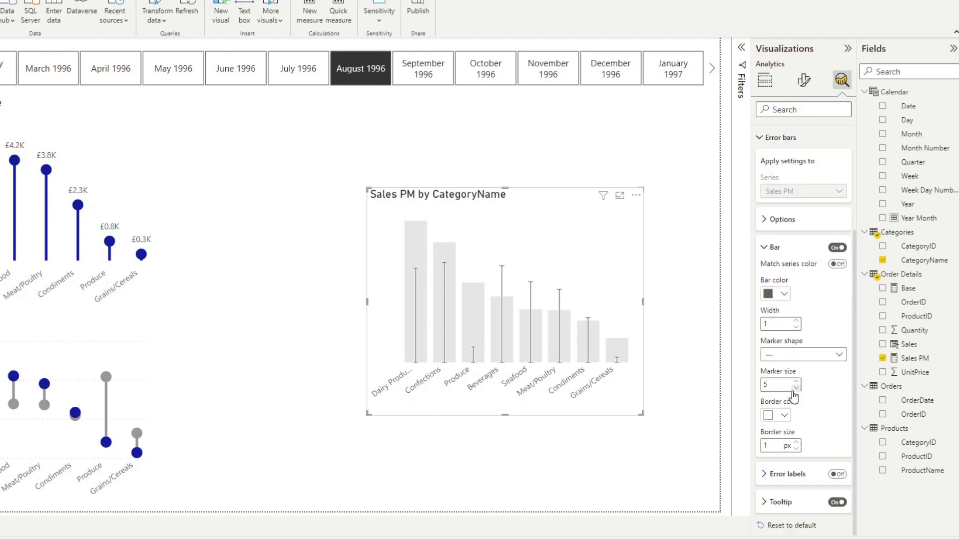
left_click(784, 293)
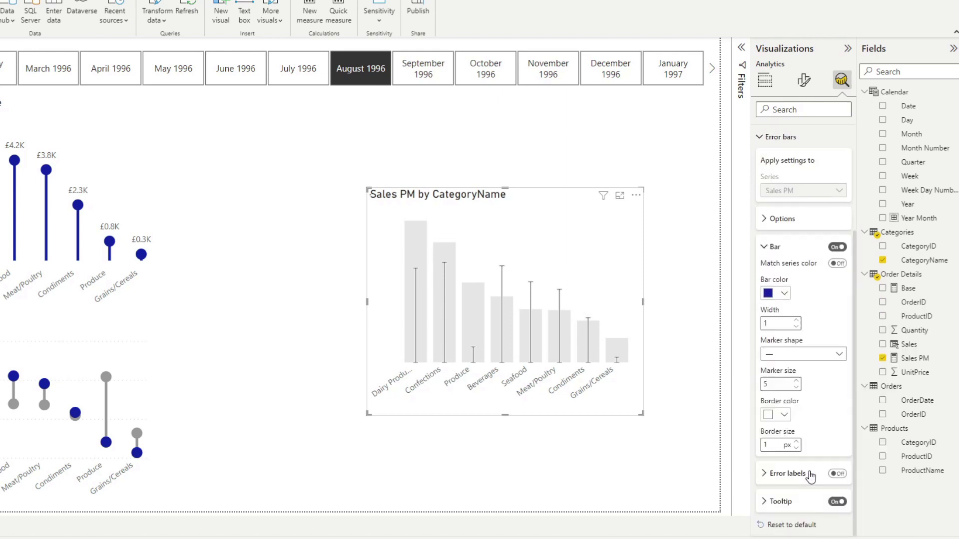
left_click(808, 468)
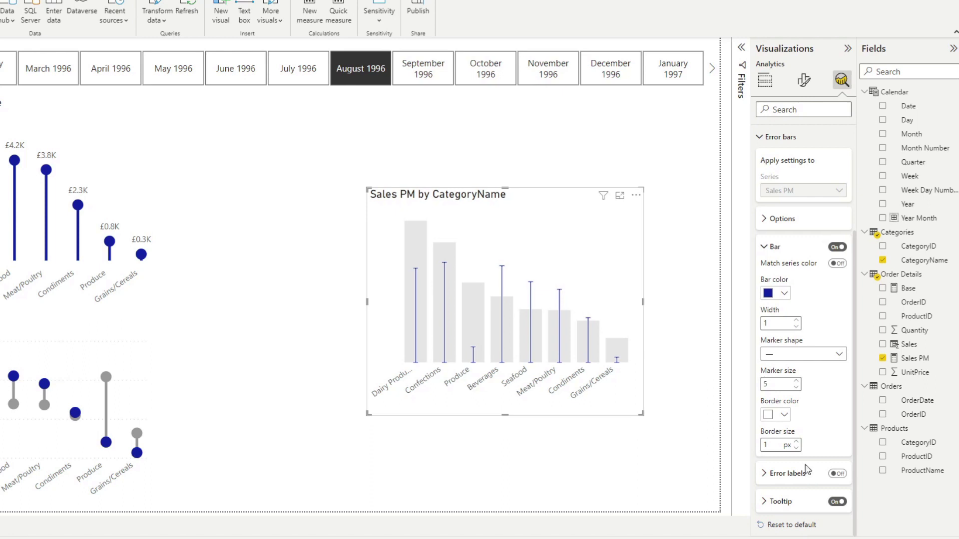
left_click(795, 355)
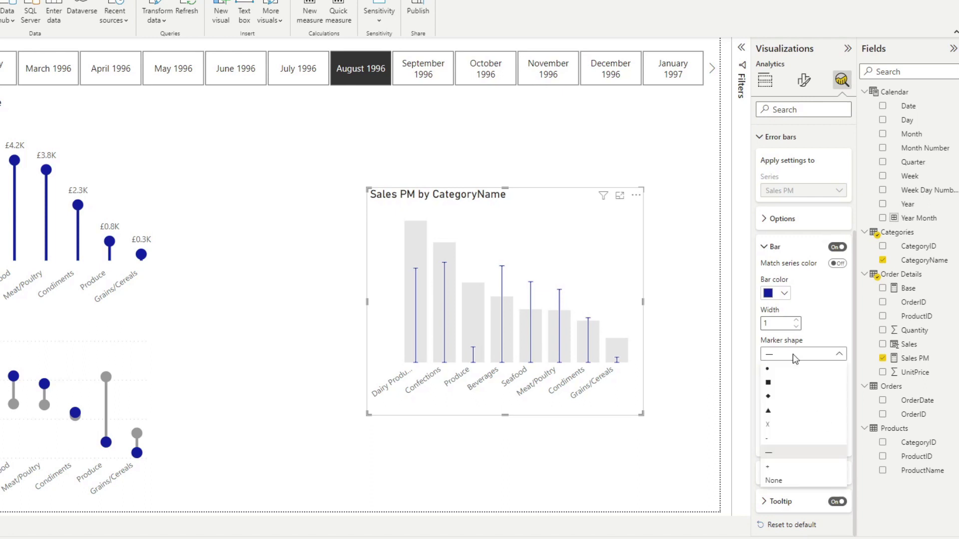
left_click(805, 481)
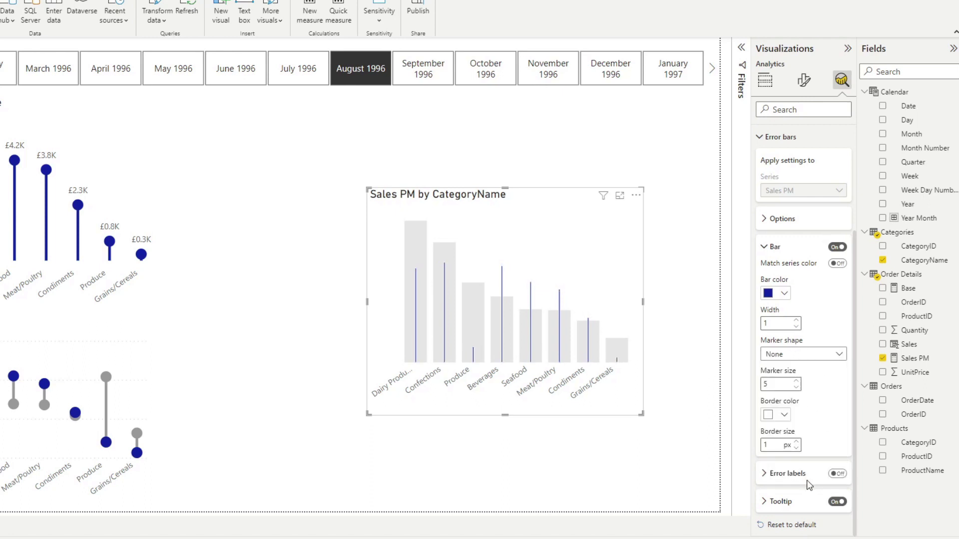
left_click(795, 320)
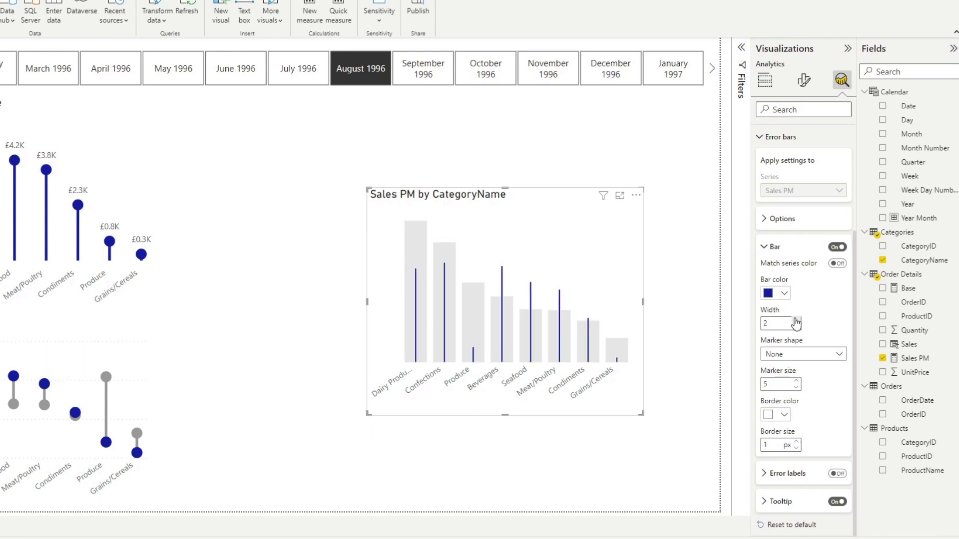
left_click(795, 320)
left_click(796, 321)
left_click(796, 320)
left_click(796, 320)
left_click(796, 320)
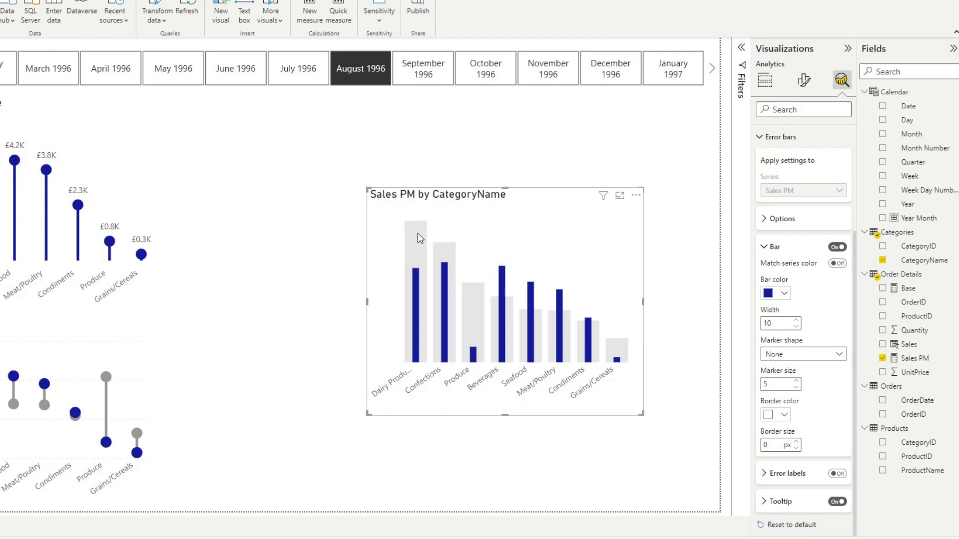
Set the columns' inner padding to 35 px and move the chart up and left.
left_click(803, 82)
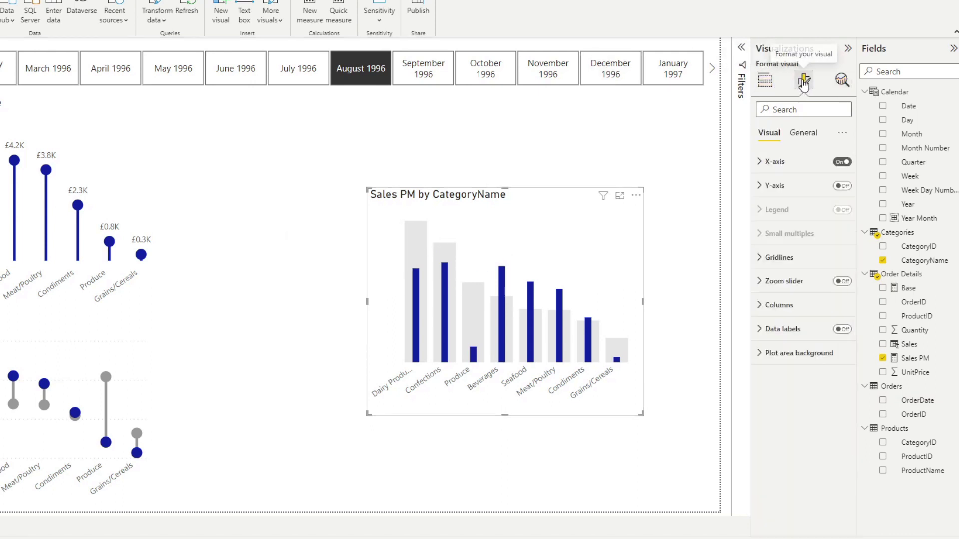
left_click(776, 305)
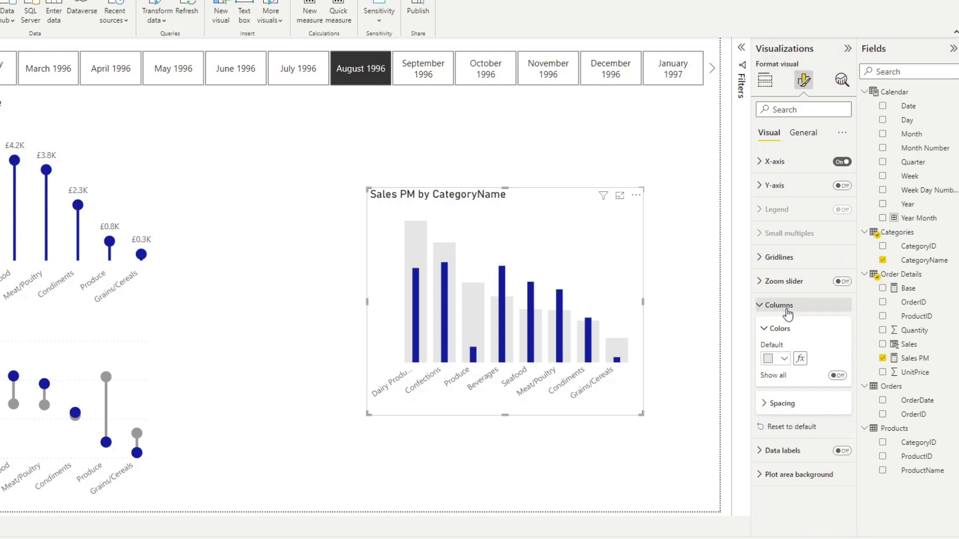
left_click(775, 311)
left_click(775, 310)
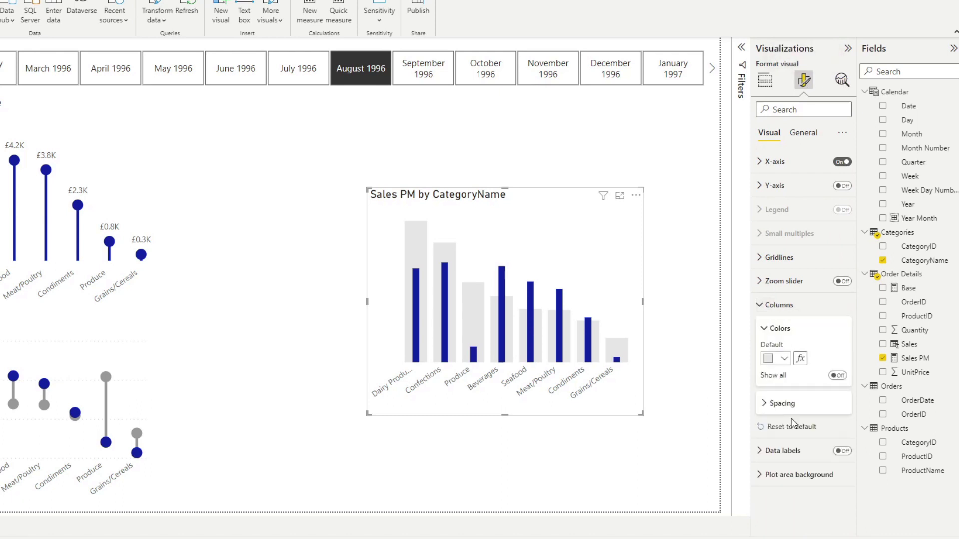
left_click(788, 404)
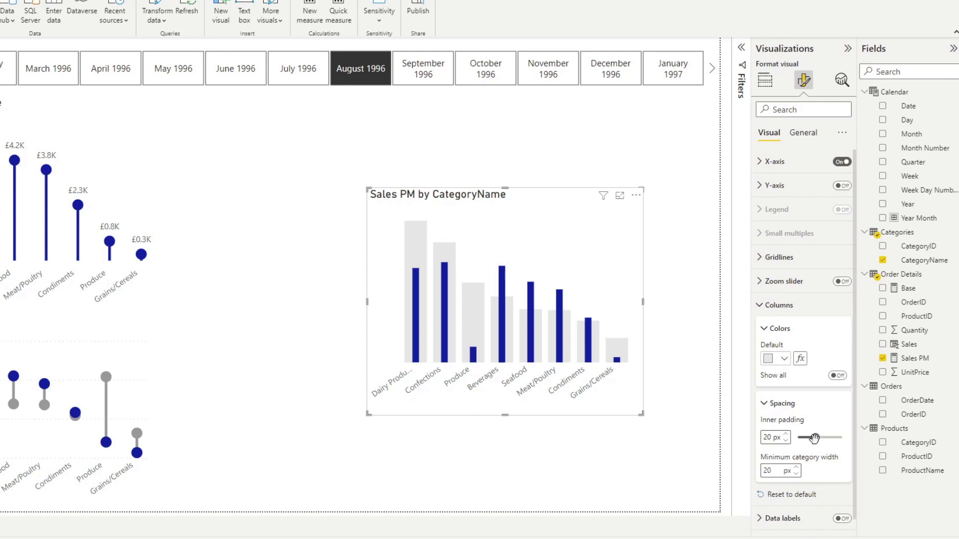
left_click(786, 434)
left_click(786, 435)
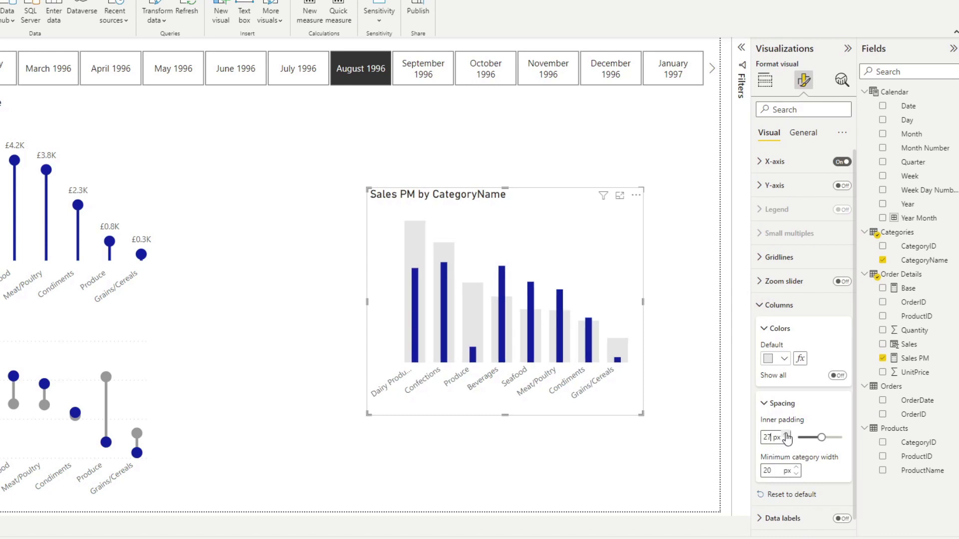
left_click(786, 434)
left_click(786, 435)
left_click(786, 434)
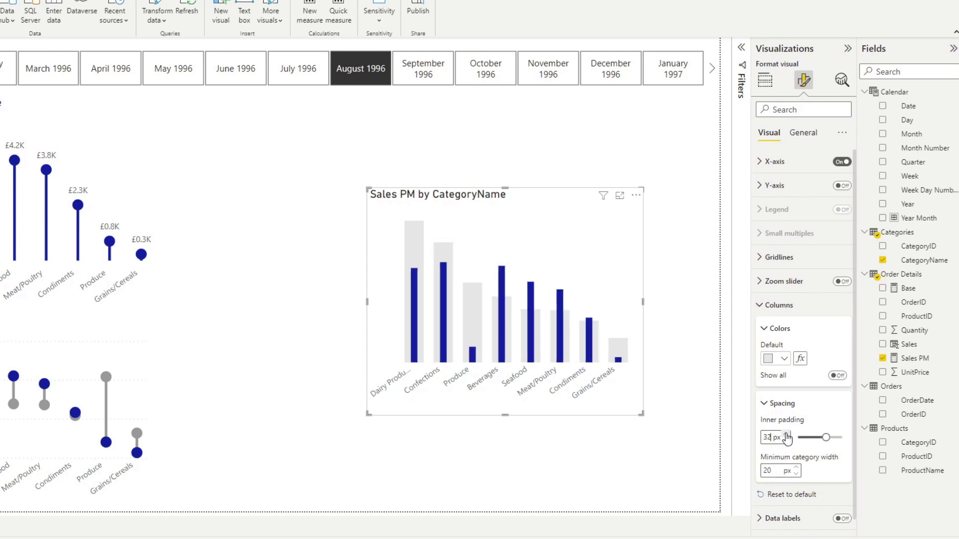
left_click(787, 435)
left_click(787, 436)
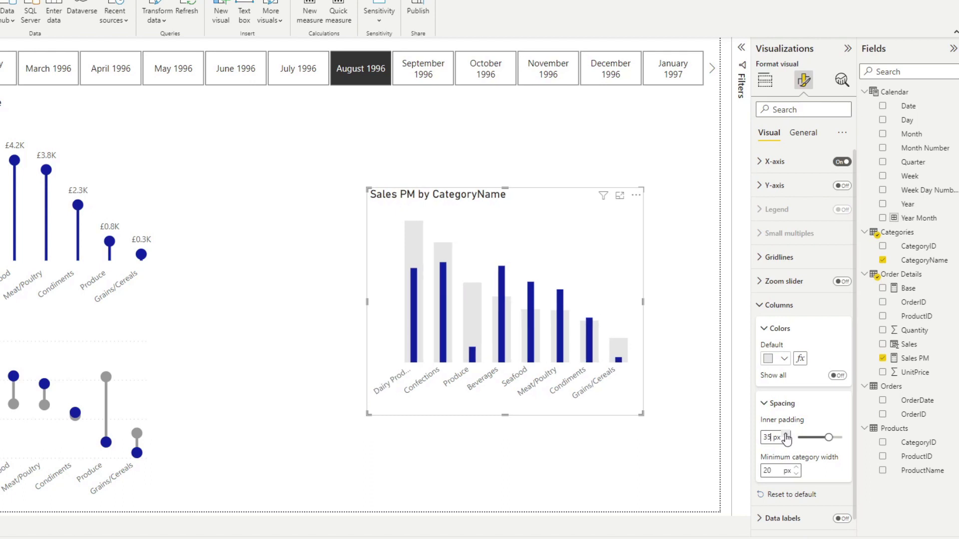
left_click_drag(479, 202, 298, 136)
Step the Year Month slicer through late-1996 months, through October and November, ending on December 1996.
left_click(296, 83)
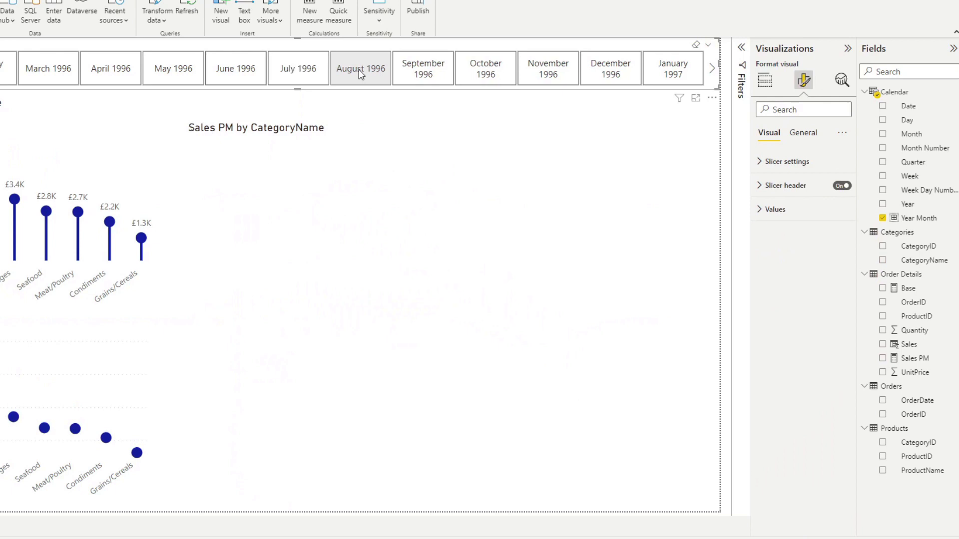
left_click(358, 70)
left_click(421, 74)
left_click(507, 74)
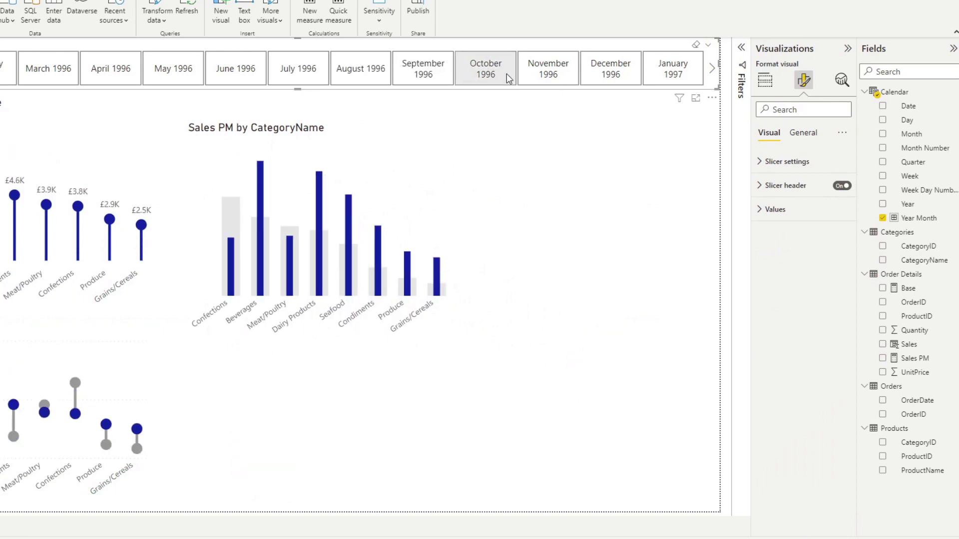
left_click(545, 74)
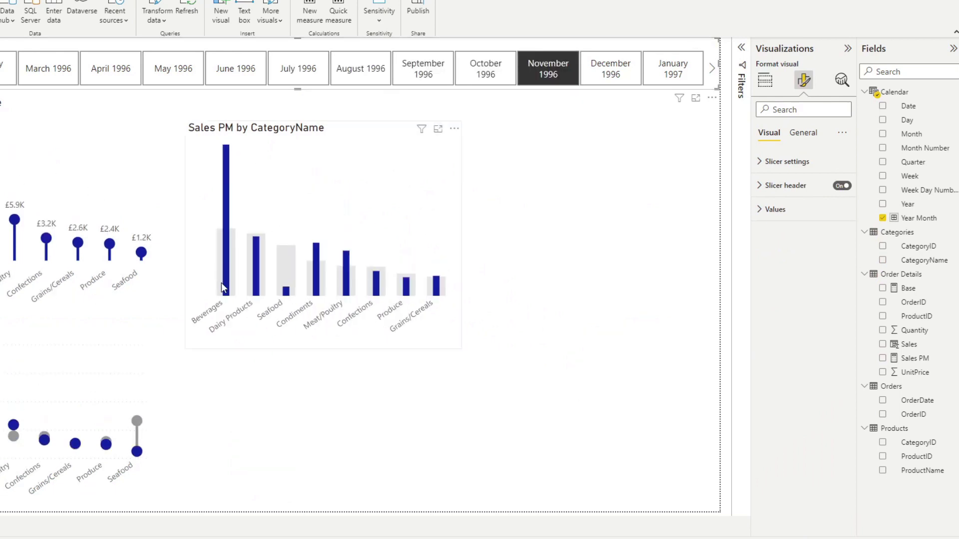
left_click(604, 80)
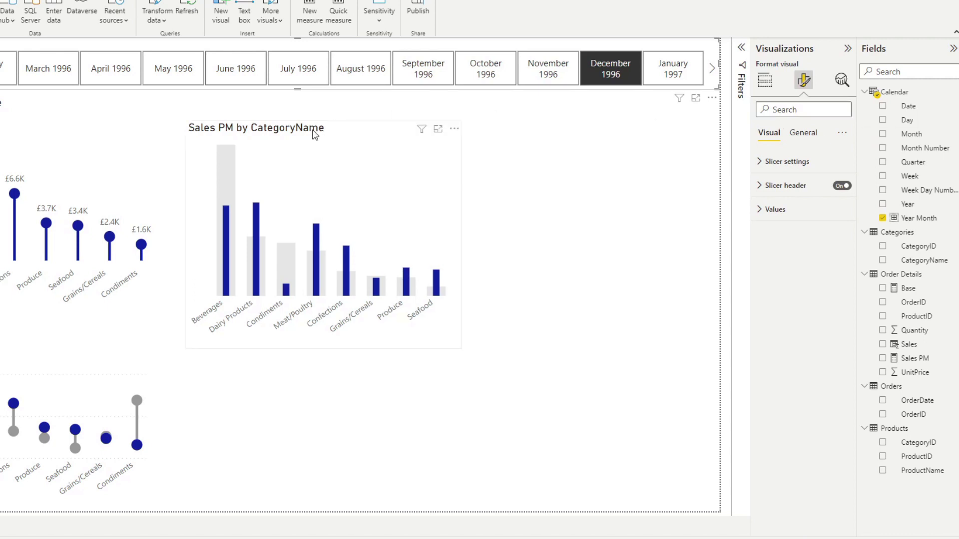
Reposition the Sales PM by CategoryName chart and paste a duplicate of it.
left_click_drag(321, 132, 309, 108)
key("Escape")
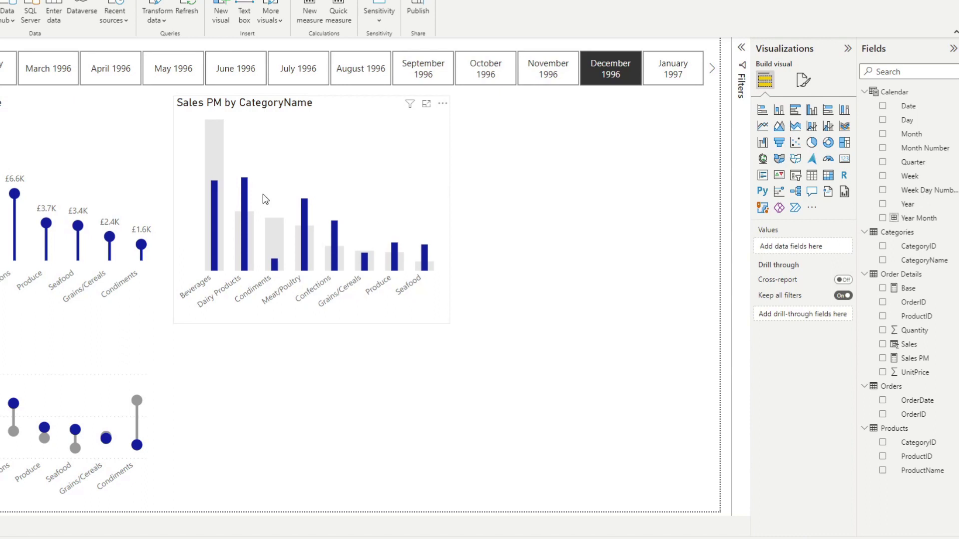
left_click(304, 108)
key("ctrl+c")
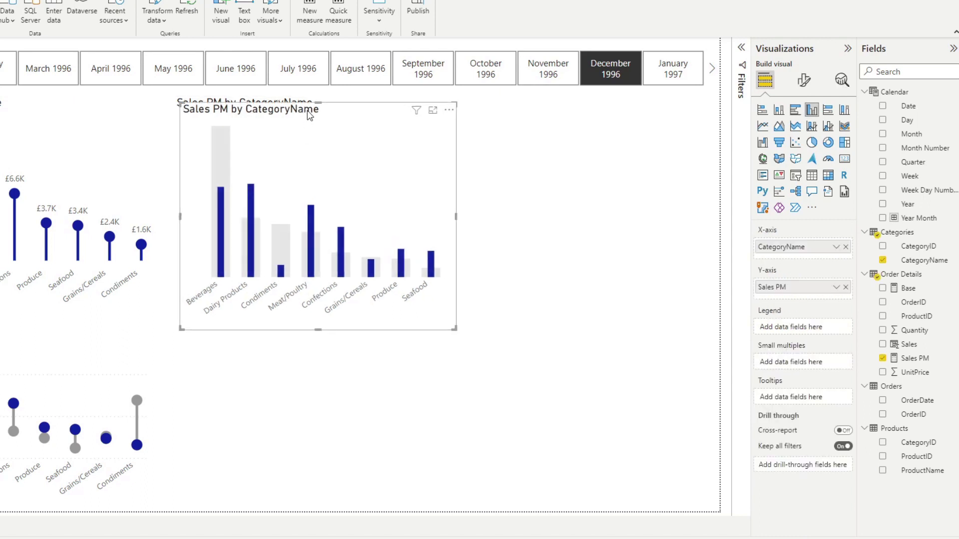
key("ctrl+v")
Move the copy to the lower right and make it a line and clustered column chart with a Sales line.
left_click_drag(302, 313, 309, 315)
left_click_drag(382, 315, 644, 306)
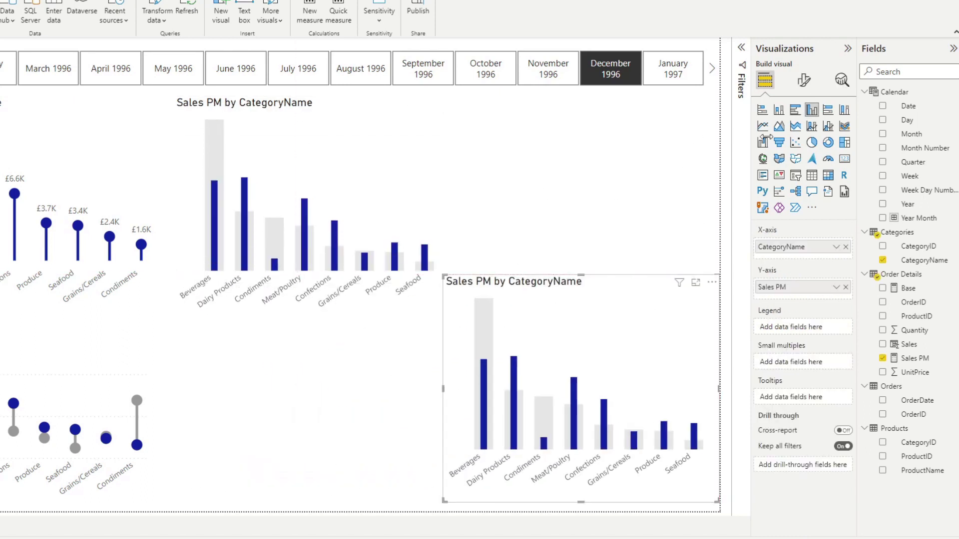
left_click(826, 128)
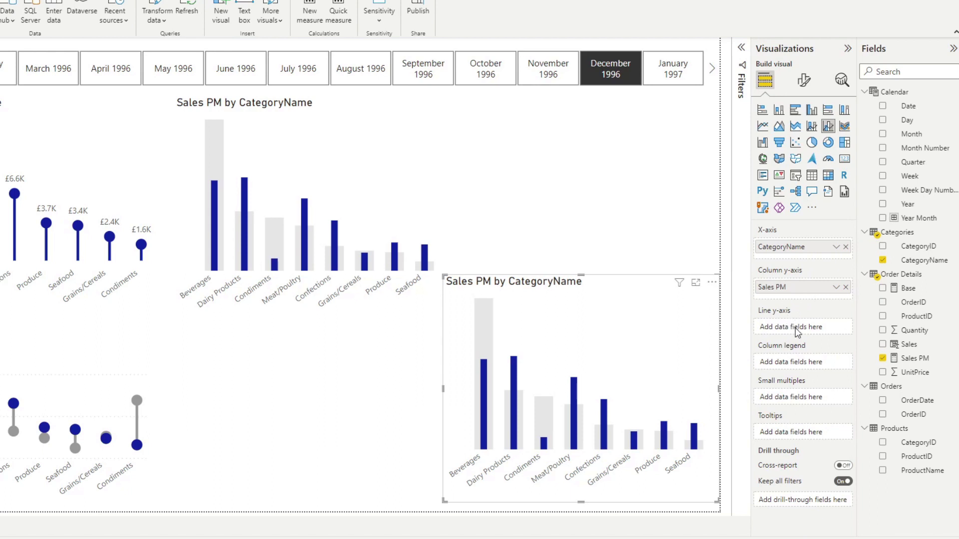
left_click_drag(908, 344, 802, 331)
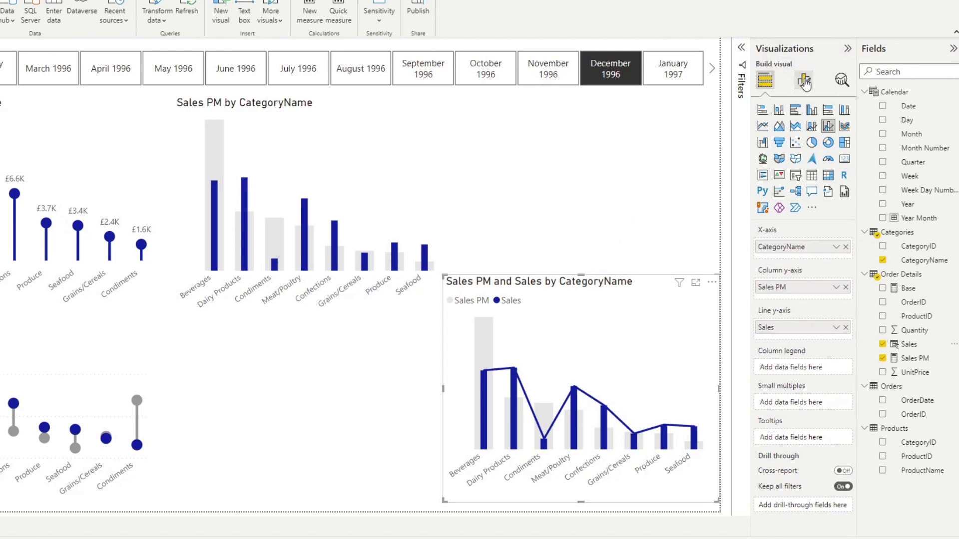
Hide the combo chart's Sales line by setting its stroke width to 0.
left_click(804, 82)
left_click(772, 329)
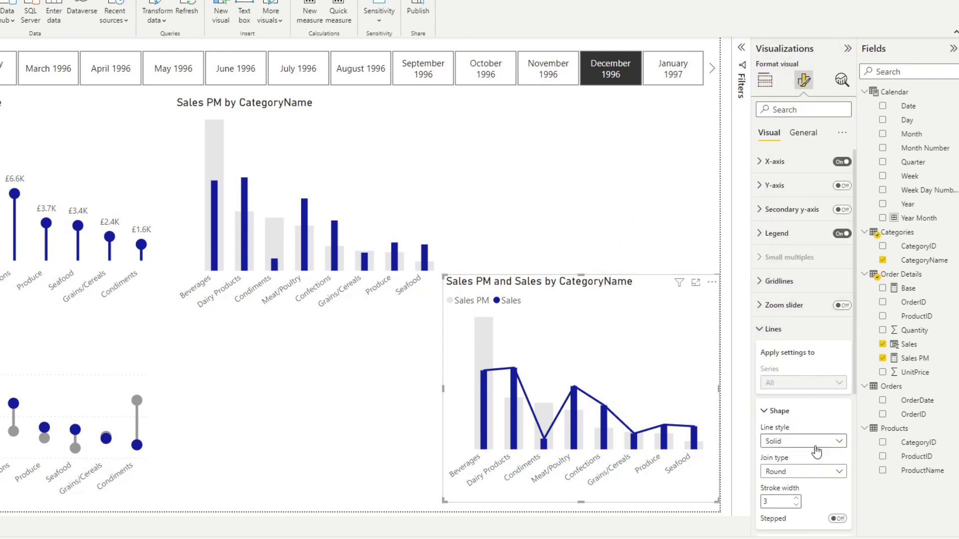
scroll(796, 453, "down", 3)
left_click(797, 330)
left_click(796, 331)
left_click(797, 330)
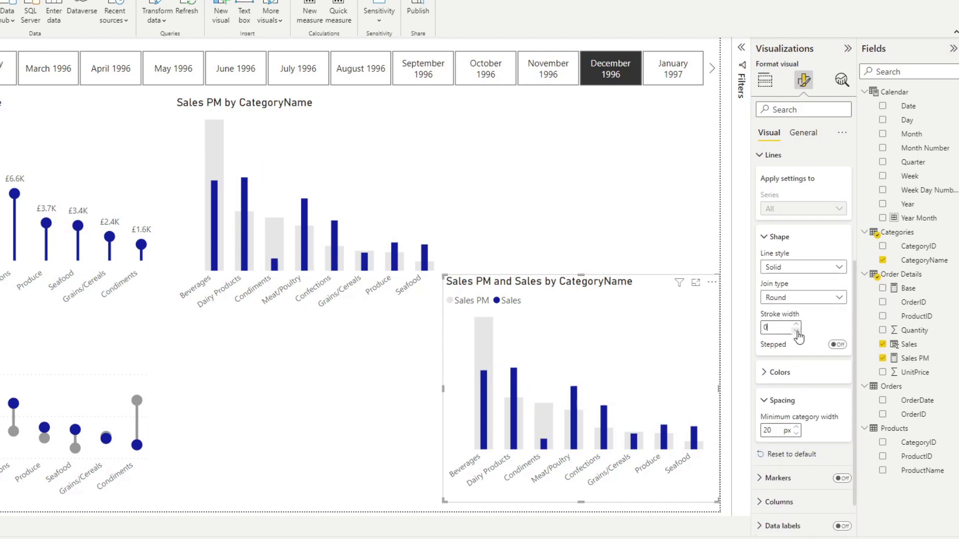
left_click(788, 371)
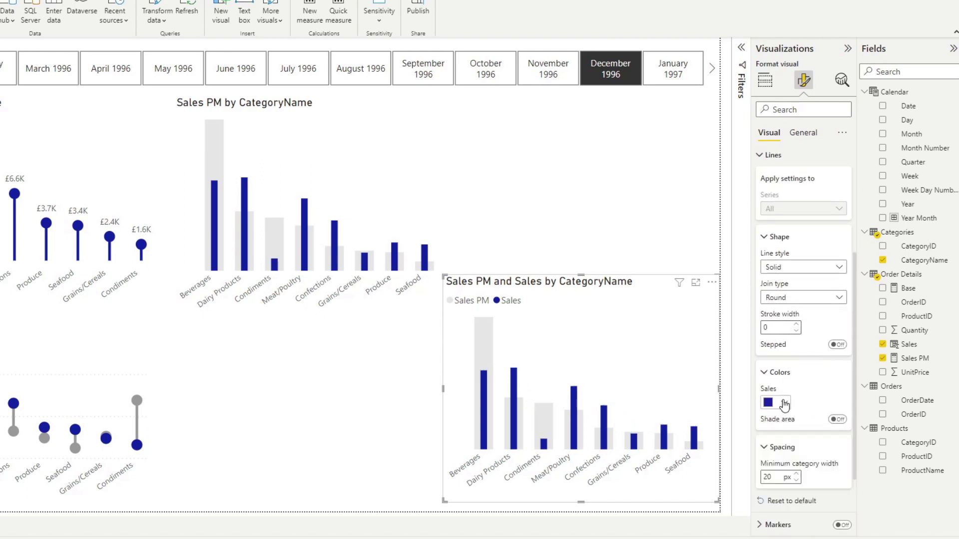
left_click(779, 373)
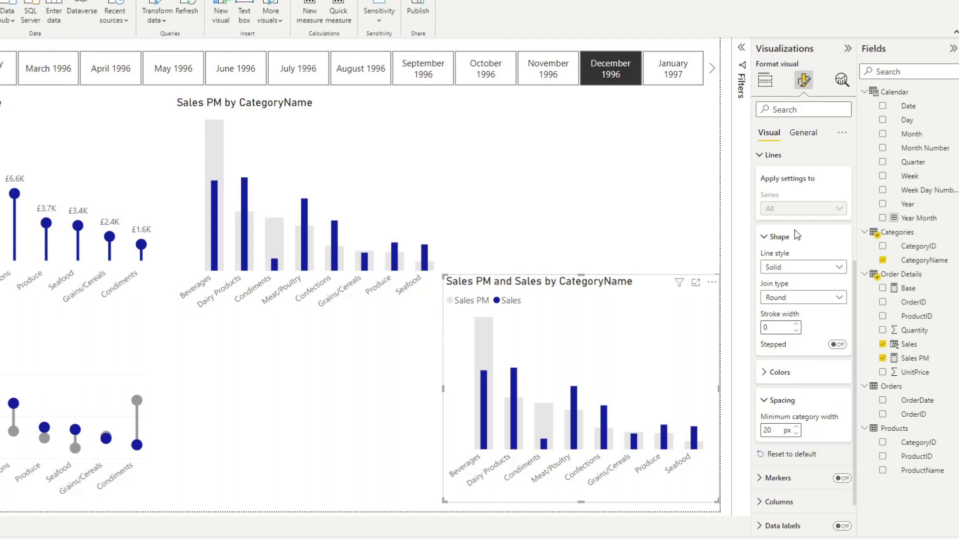
left_click(782, 400)
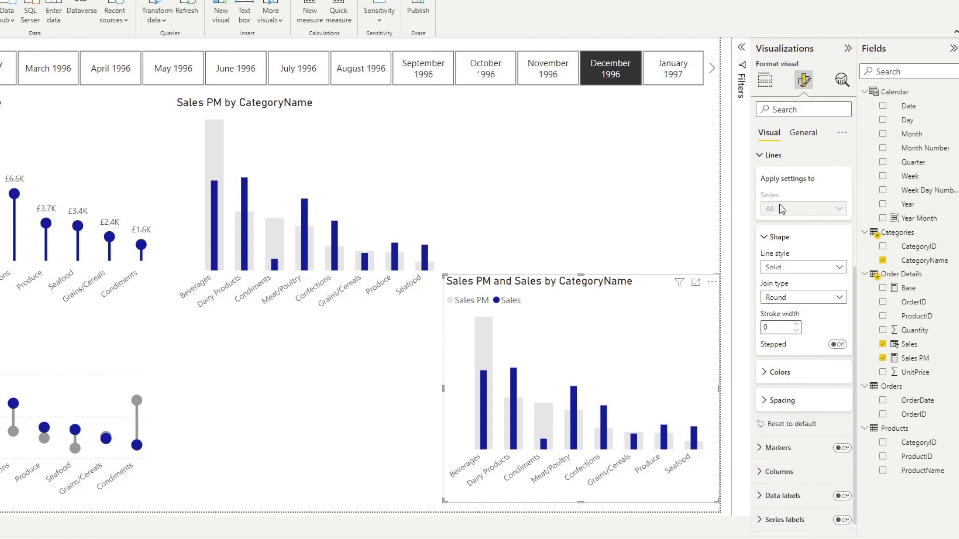
left_click(772, 155)
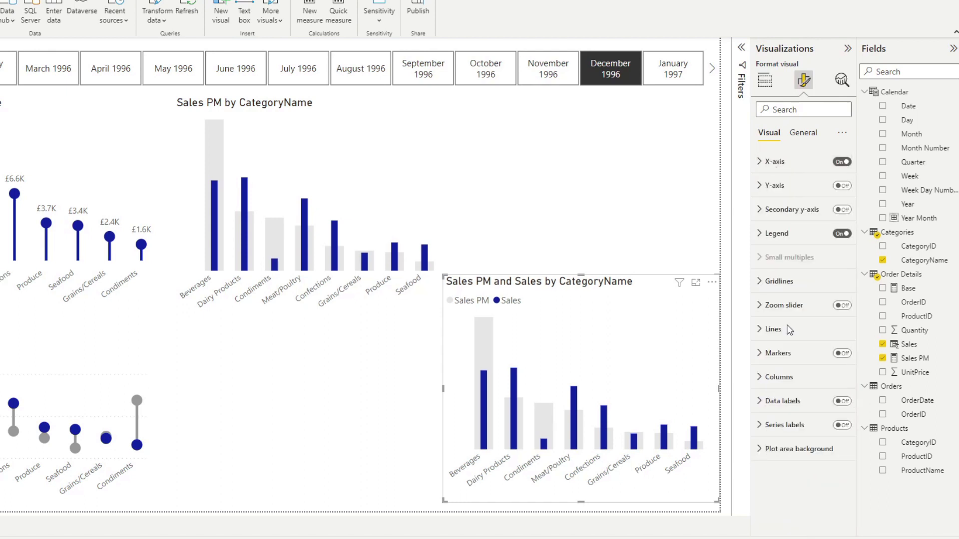
Turn on markers for the Sales series and enlarge them to size 10.
left_click(842, 354)
scroll(805, 382, "down", 3)
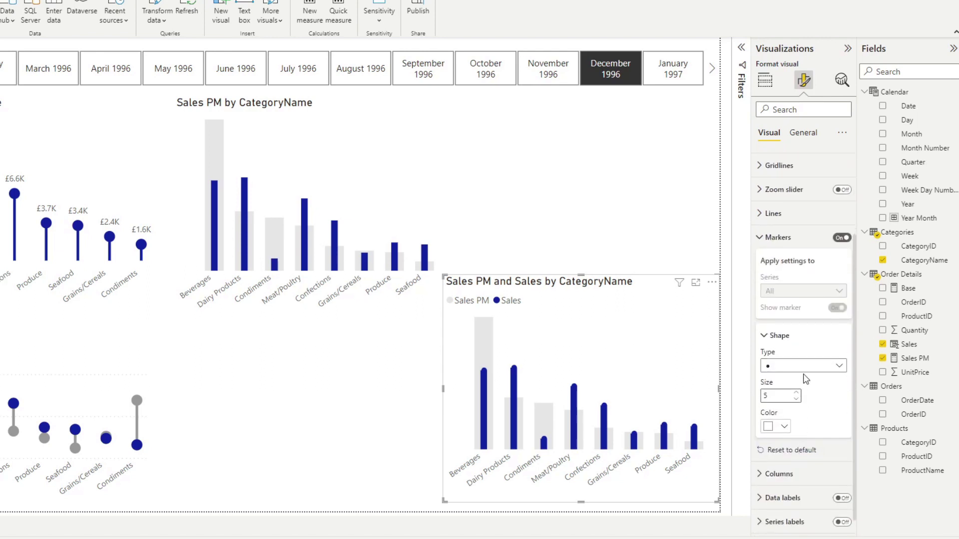
left_click(805, 367)
left_click(807, 367)
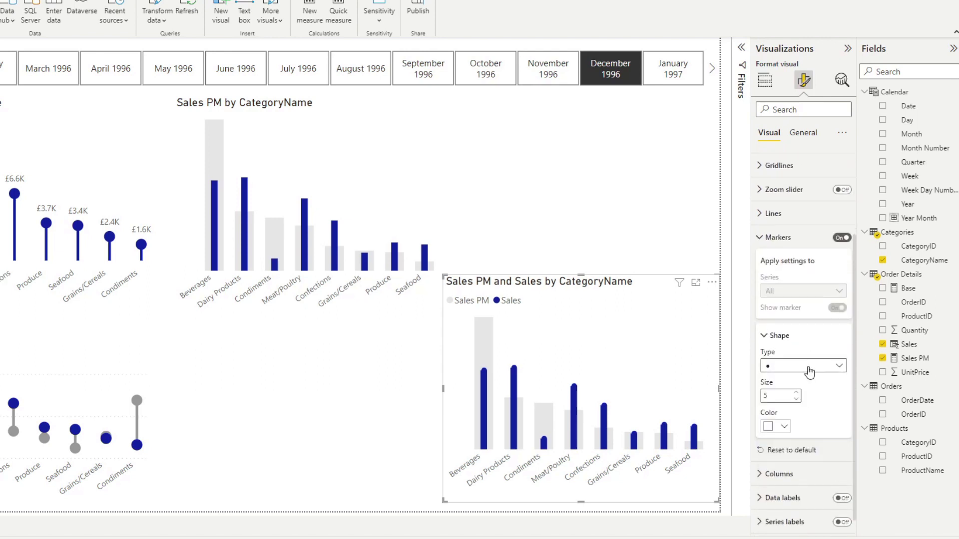
left_click(797, 393)
left_click(797, 393)
left_click(797, 393)
left_click(797, 393)
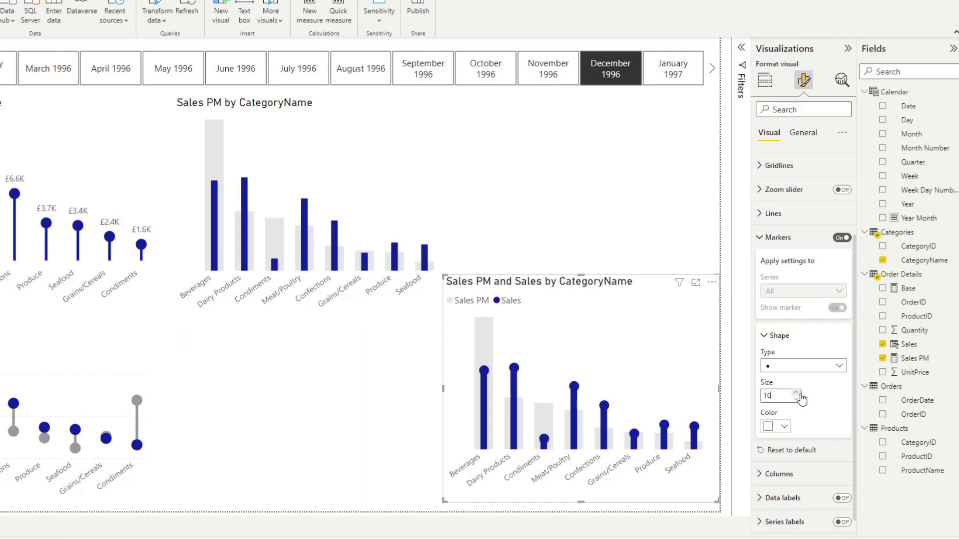
left_click(796, 393)
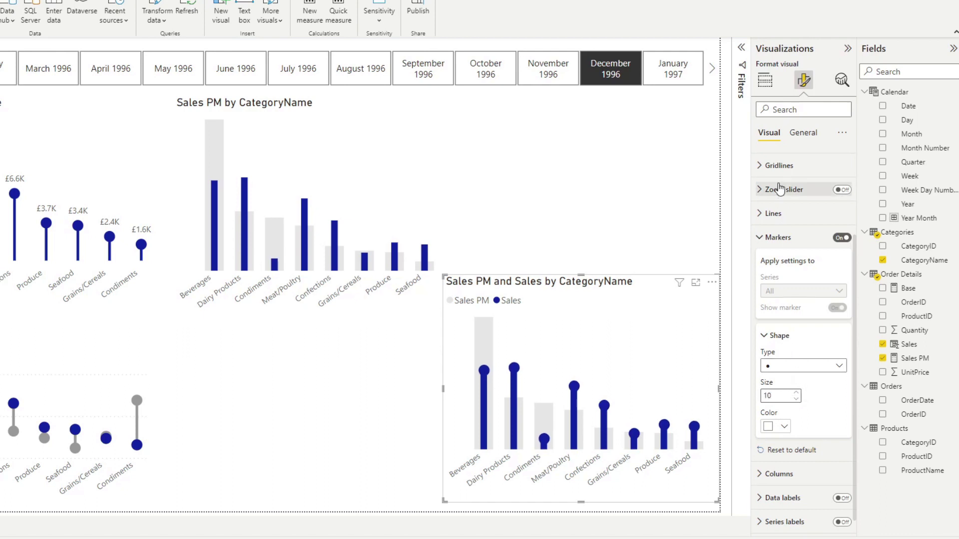
Expand the combo chart's Error bars > Bar settings in the Analytics pane.
left_click(841, 83)
left_click(783, 144)
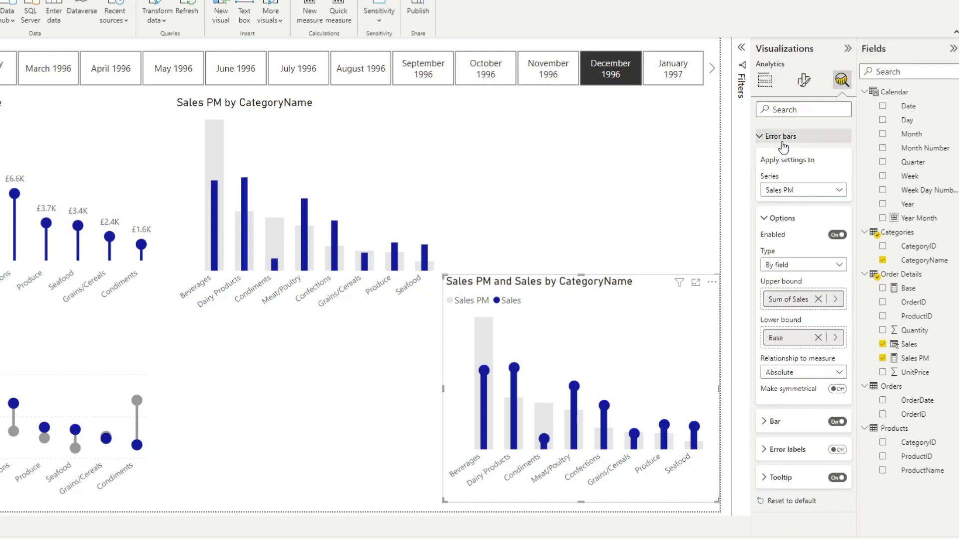
left_click(778, 424)
scroll(825, 464, "down", 2)
scroll(824, 464, "down", 3)
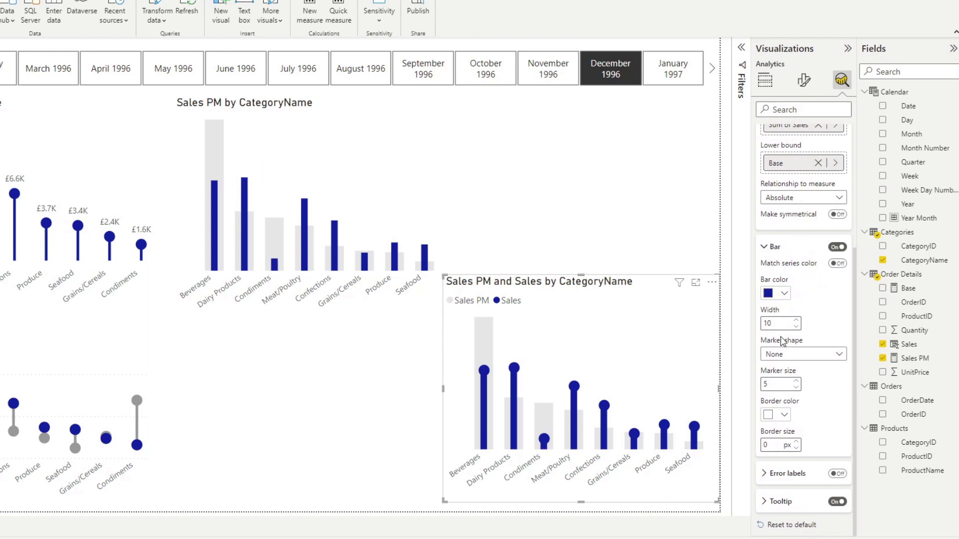
left_click(791, 355)
left_click(792, 355)
Thin the error bar stems from width 10 to 3 and nudge the chart slightly down.
left_click(796, 326)
left_click(797, 327)
left_click(796, 327)
left_click(797, 326)
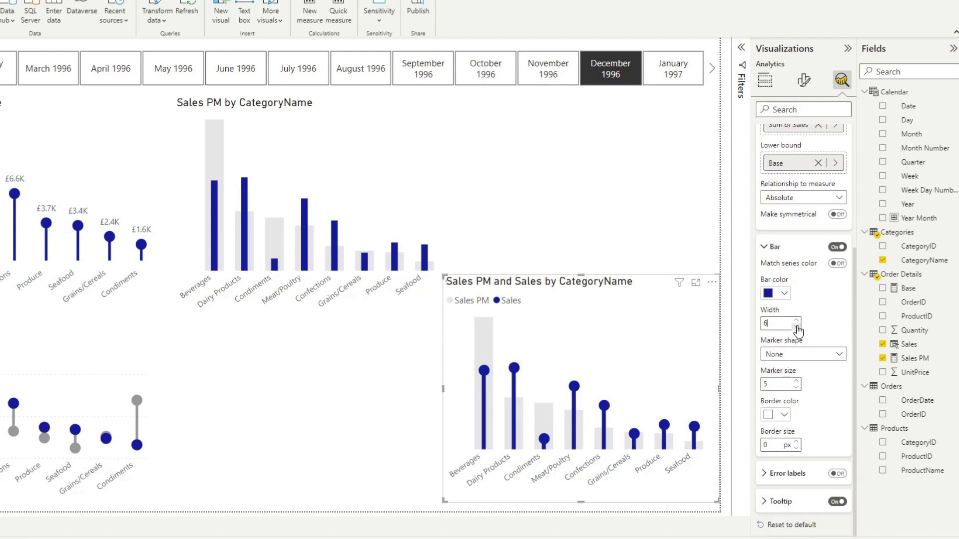
left_click(797, 326)
left_click(796, 327)
left_click(796, 326)
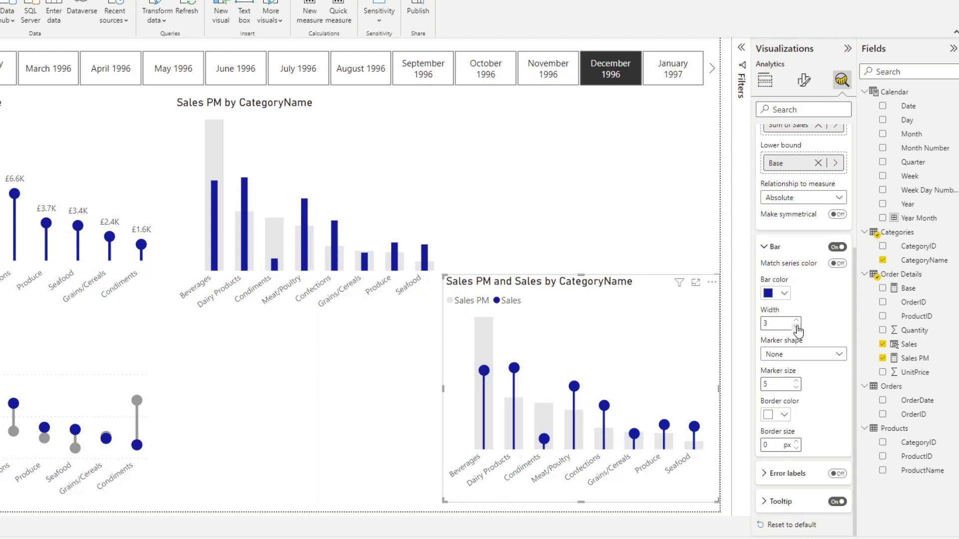
left_click_drag(660, 395, 659, 399)
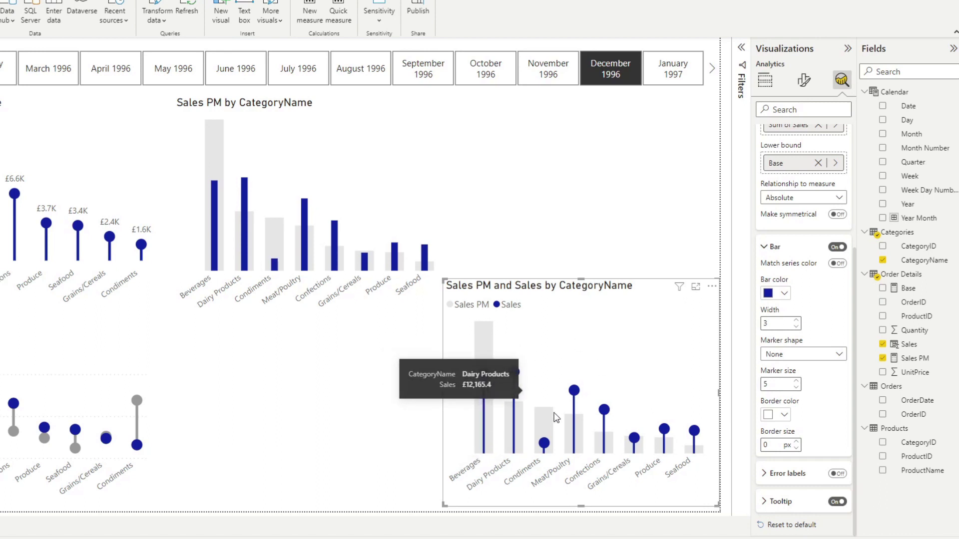
mouse_move(572, 384)
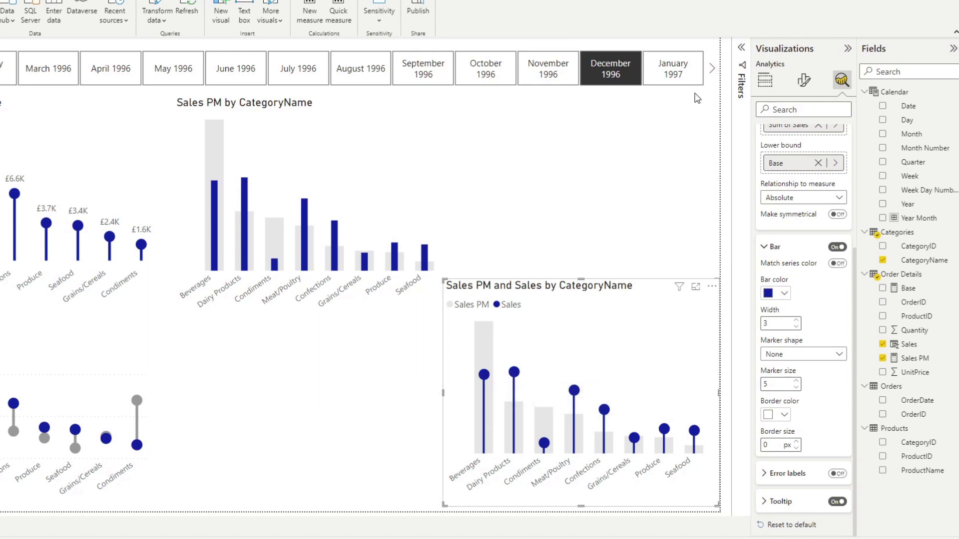
Switch the Year Month slicer through January 1997 and December 1996, landing on October 1996.
left_click(666, 80)
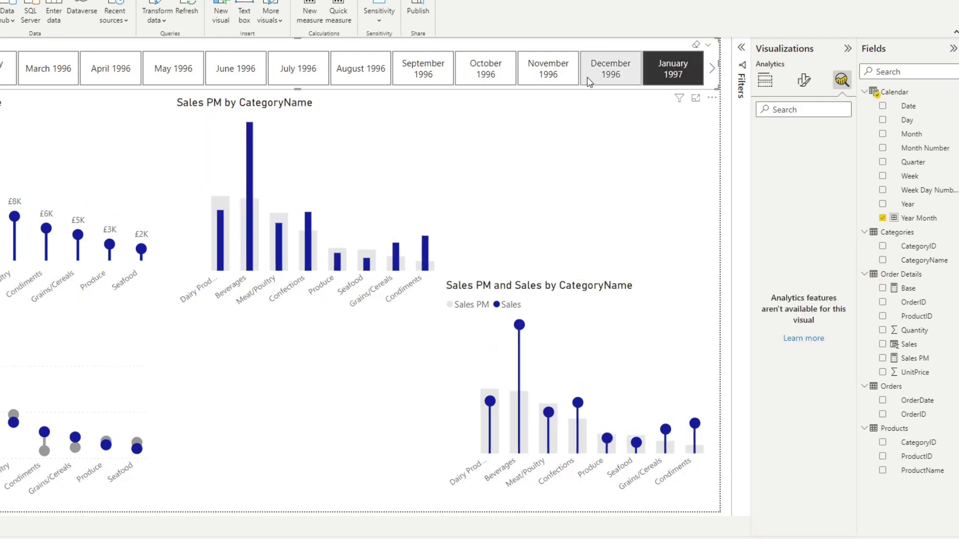
left_click(599, 76)
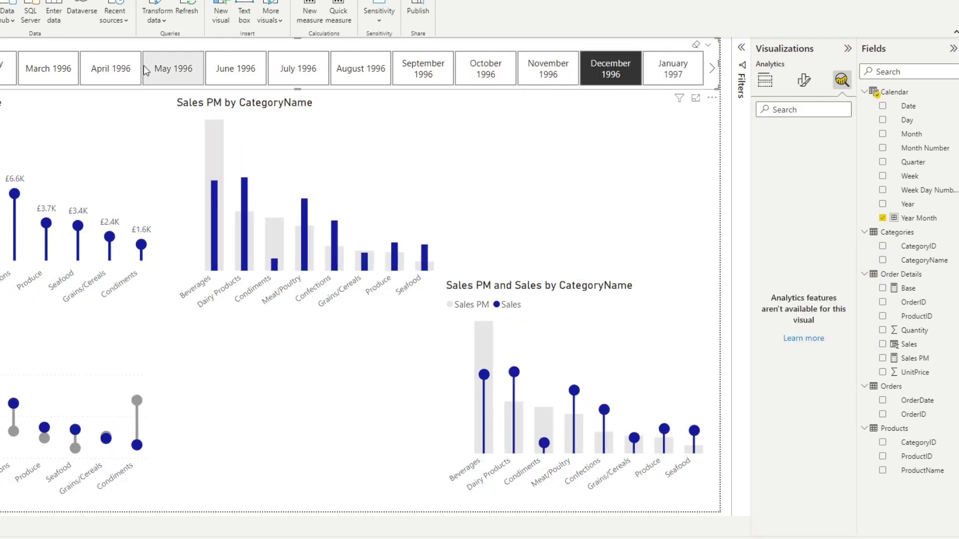
left_click(499, 73)
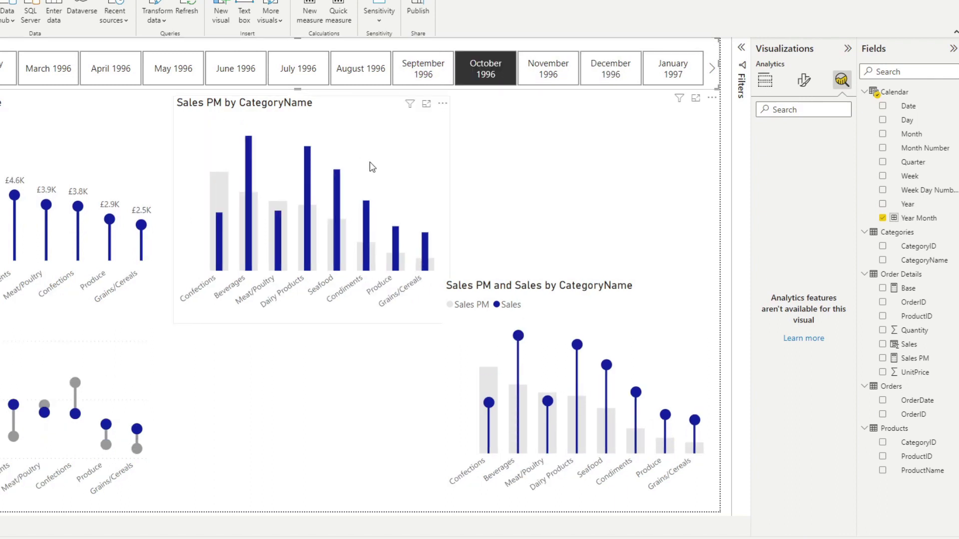